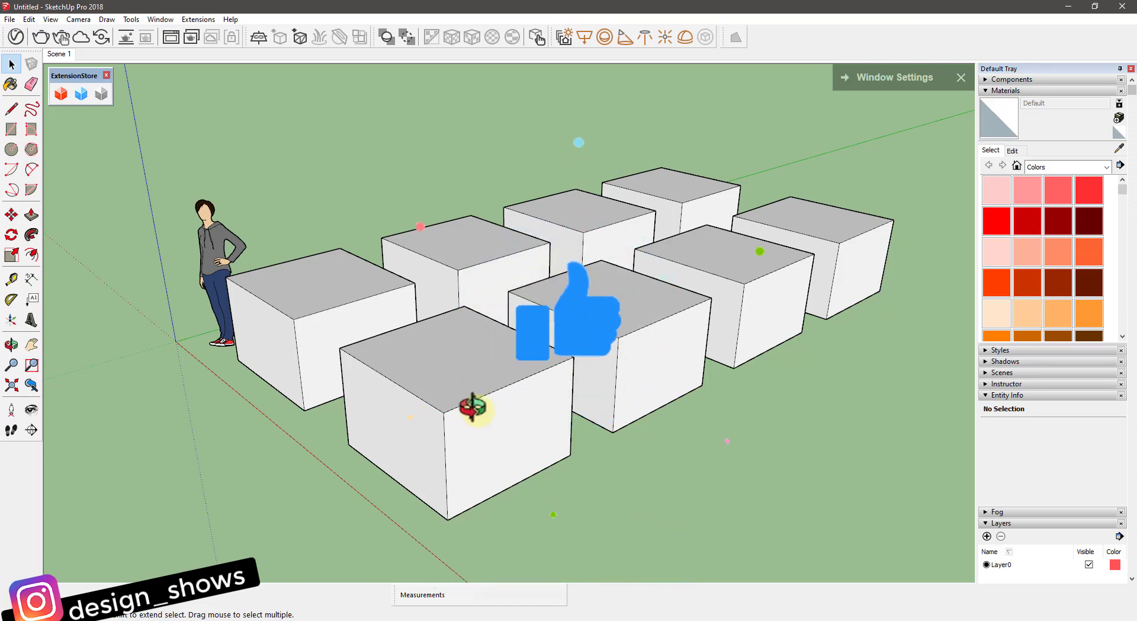
Step: Orbit around the two rows of white boxes and the scale figure to a new viewing angle
mouse_move(468, 411)
middle_down()
mouse_move(716, 405)
mouse_move(812, 357)
mouse_move(634, 389)
mouse_move(432, 399)
mouse_move(317, 400)
mouse_move(315, 363)
mouse_move(343, 355)
mouse_move(546, 380)
middle_up()
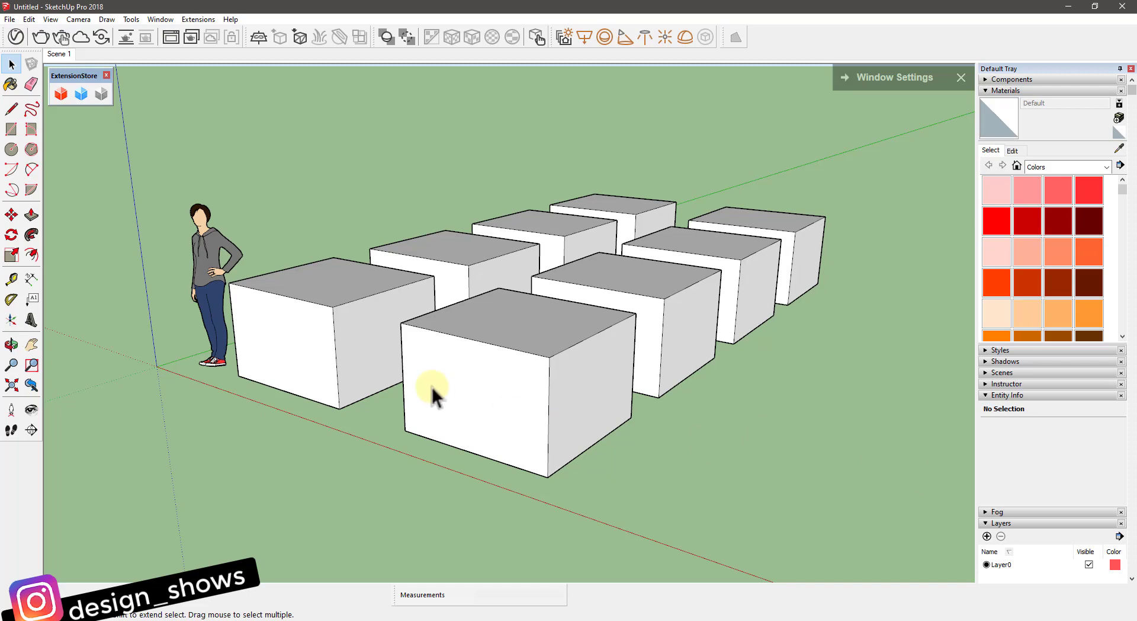
Step: Orbit overhead and zoom in and out on the box rows, ending on a low overall view of all eight
middle_drag(434, 390, 515, 398)
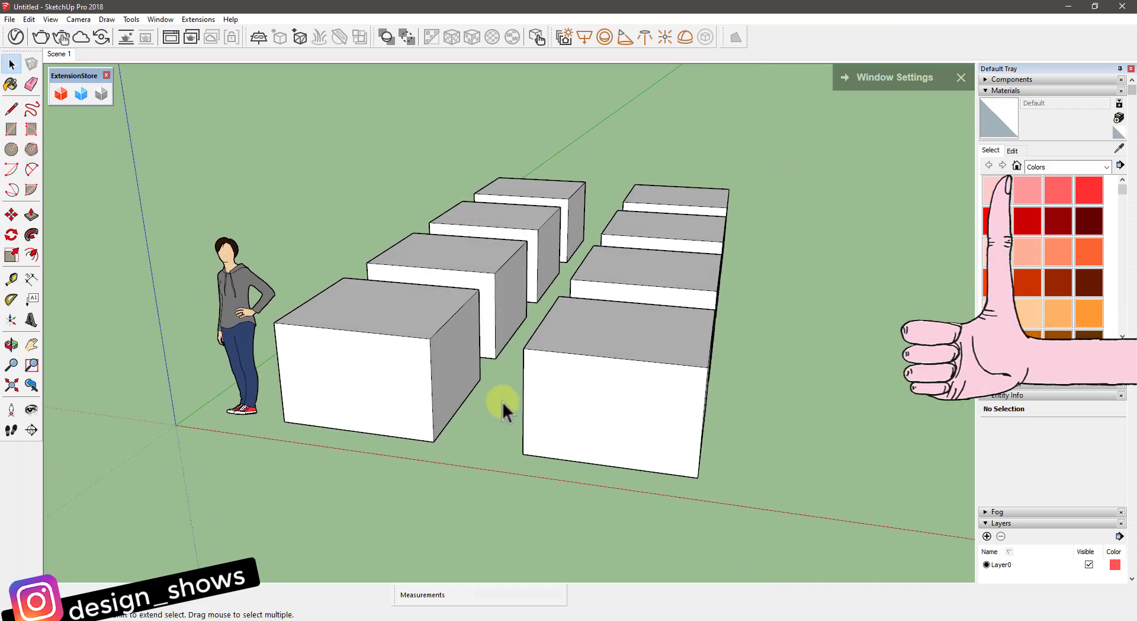
middle_drag(399, 307, 267, 378)
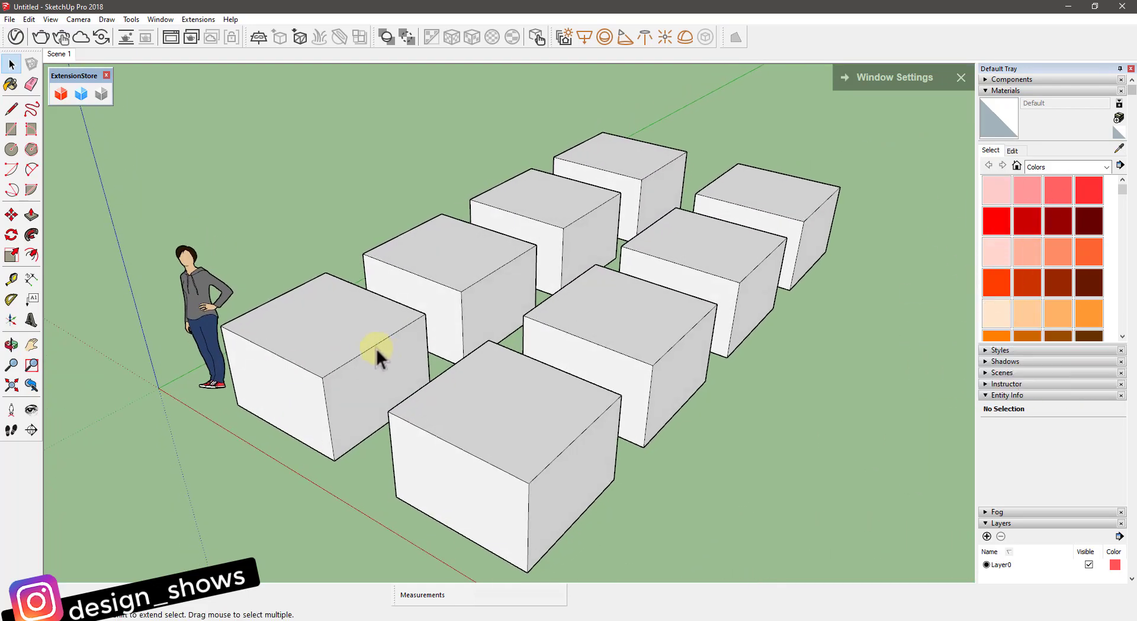
scroll(456, 349, down, 2)
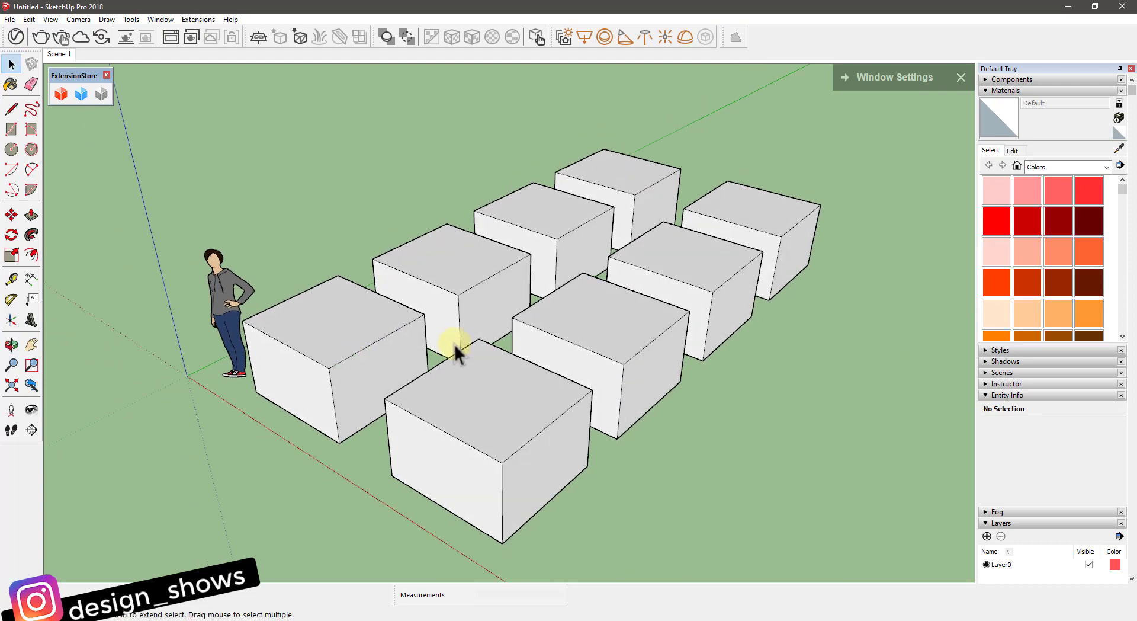
scroll(456, 349, down, 2)
scroll(455, 349, down, 2)
scroll(454, 344, down, 1)
scroll(449, 376, up, 2)
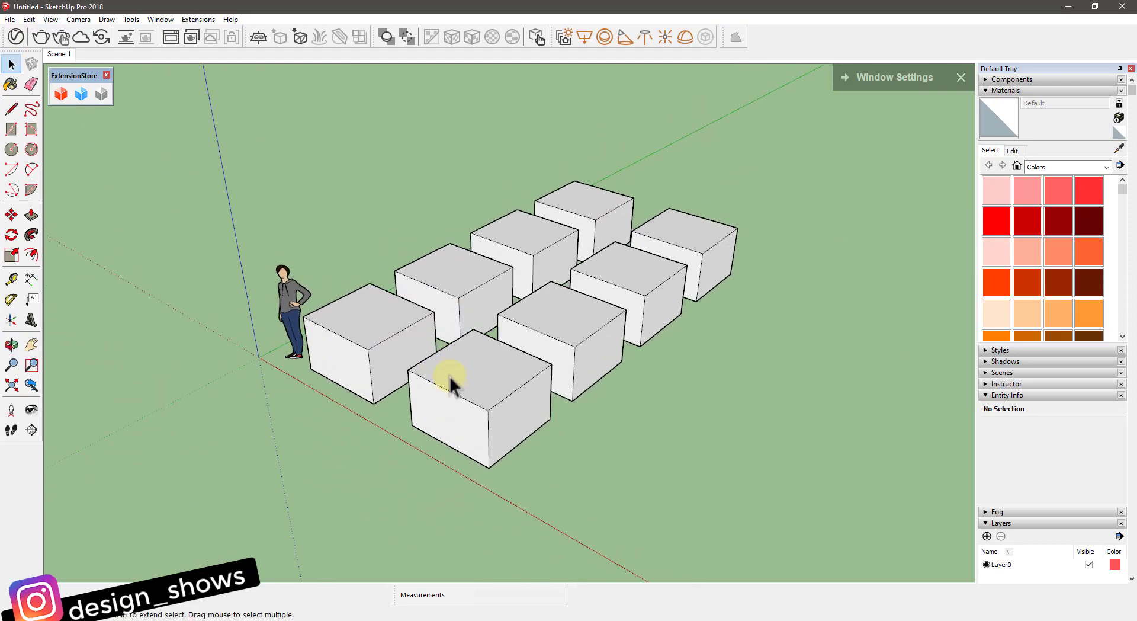
scroll(449, 375, up, 2)
scroll(450, 376, up, 1)
scroll(450, 376, up, 1)
scroll(450, 374, up, 2)
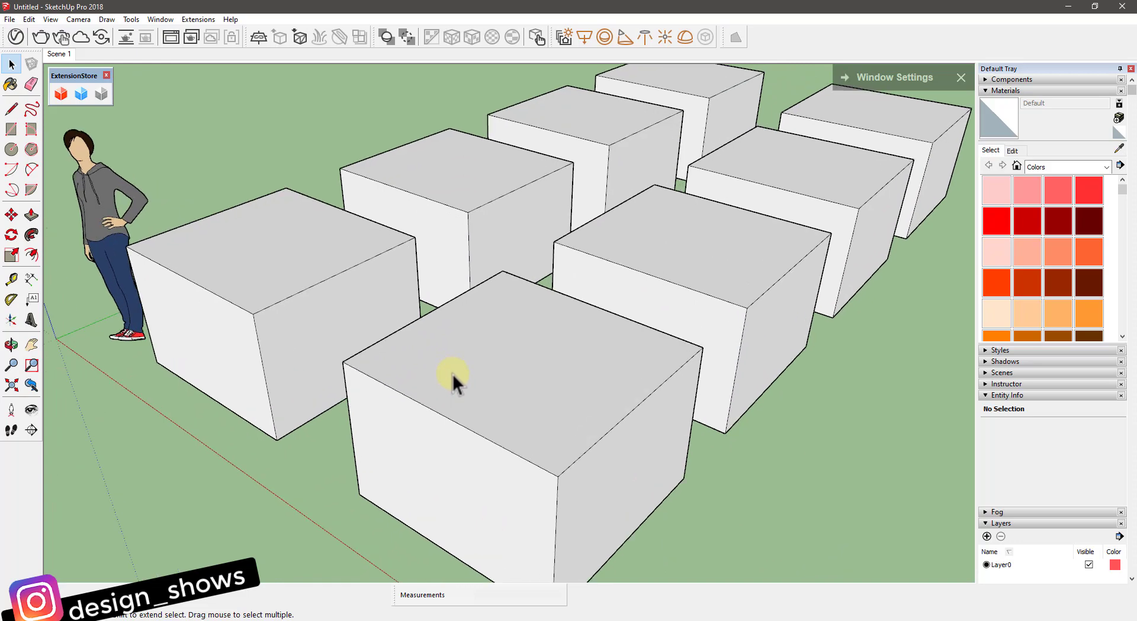
scroll(452, 374, down, 1)
scroll(453, 374, down, 2)
scroll(454, 368, down, 1)
scroll(456, 364, down, 1)
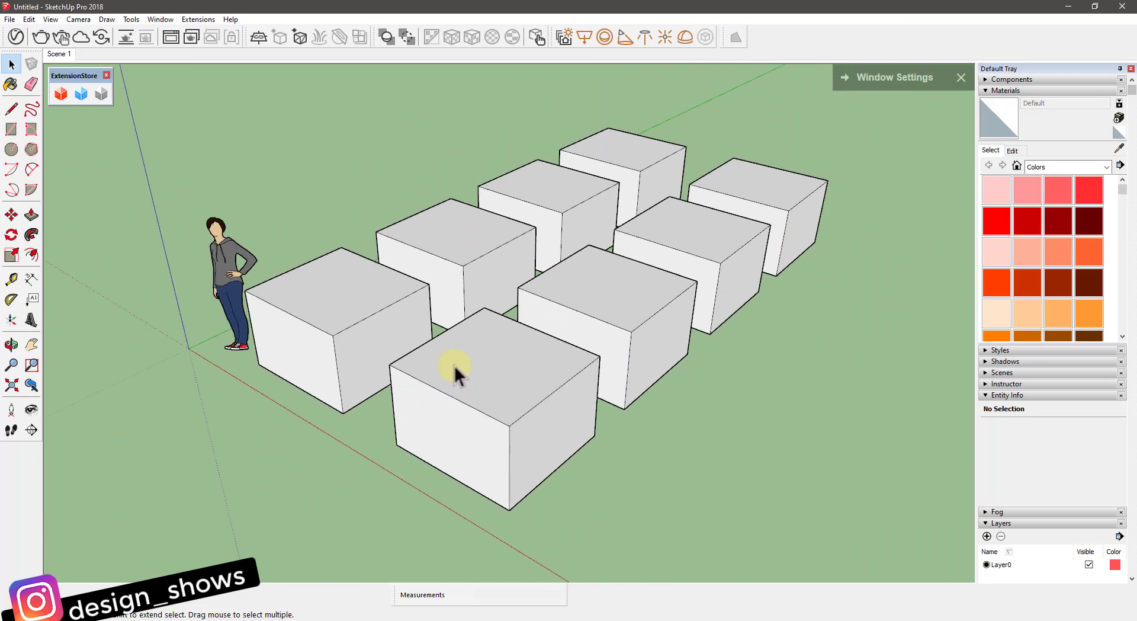
scroll(454, 365, down, 2)
scroll(456, 373, up, 2)
scroll(461, 376, up, 3)
scroll(462, 372, up, 2)
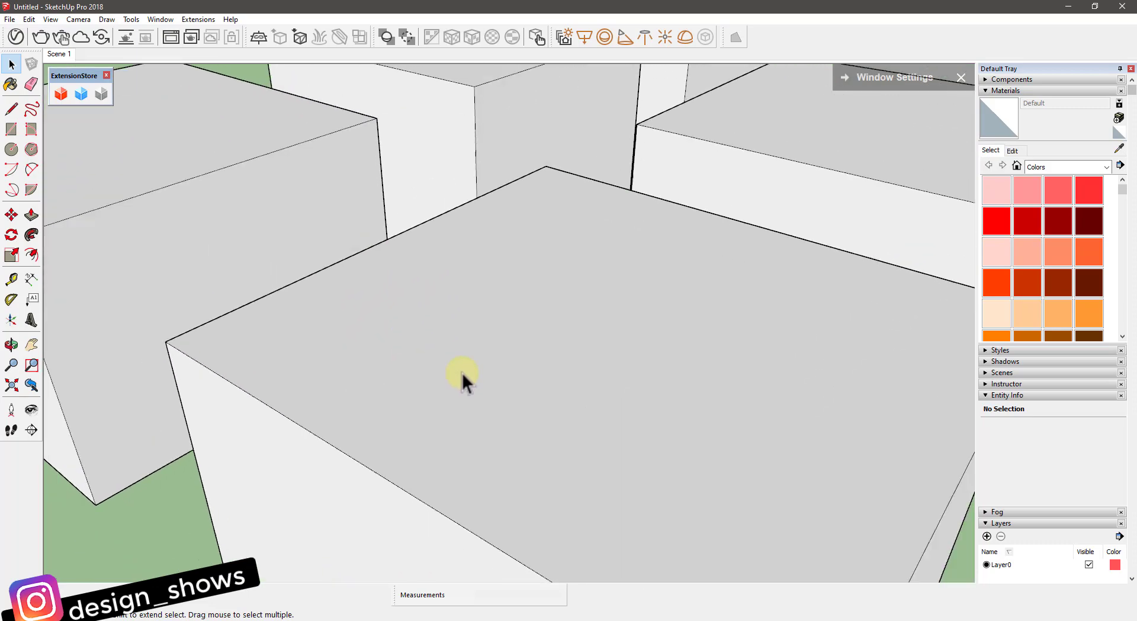
scroll(462, 372, down, 3)
scroll(459, 378, down, 2)
scroll(460, 375, down, 2)
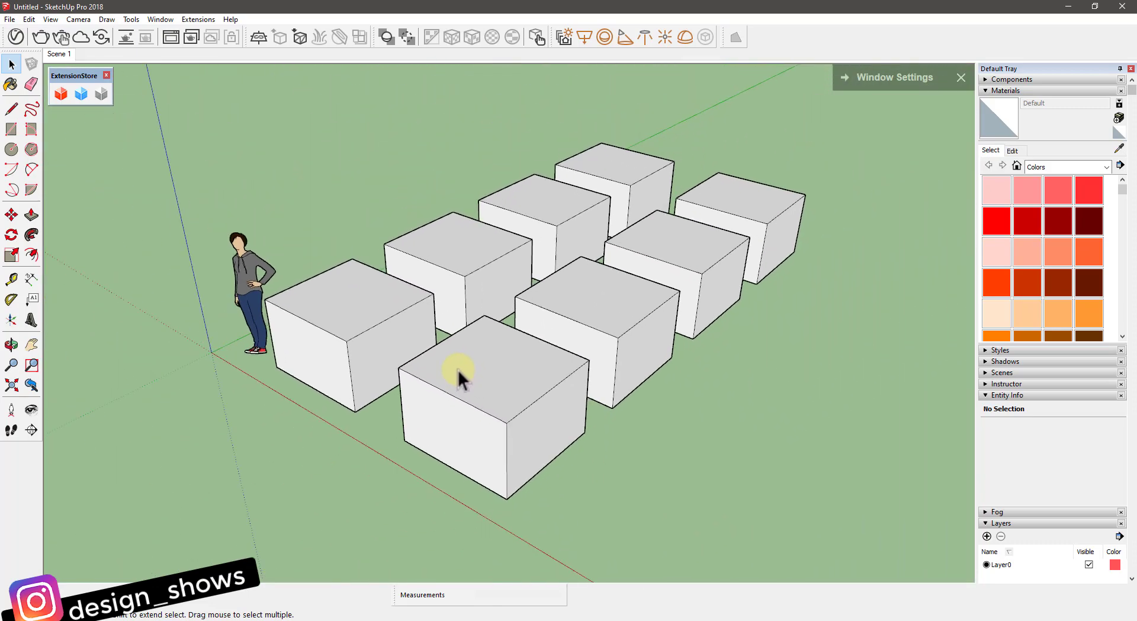
middle_drag(458, 370, 204, 113)
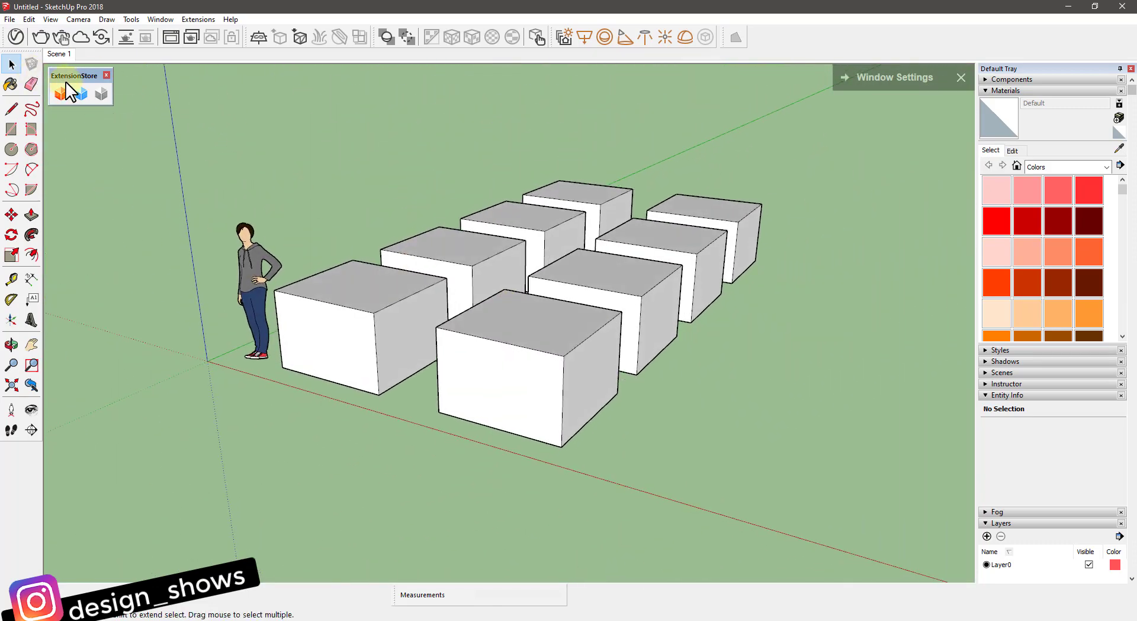
Step: Open the Extension Manager from the Window menu, look over the installed extensions, and close it
drag(65, 80, 69, 79)
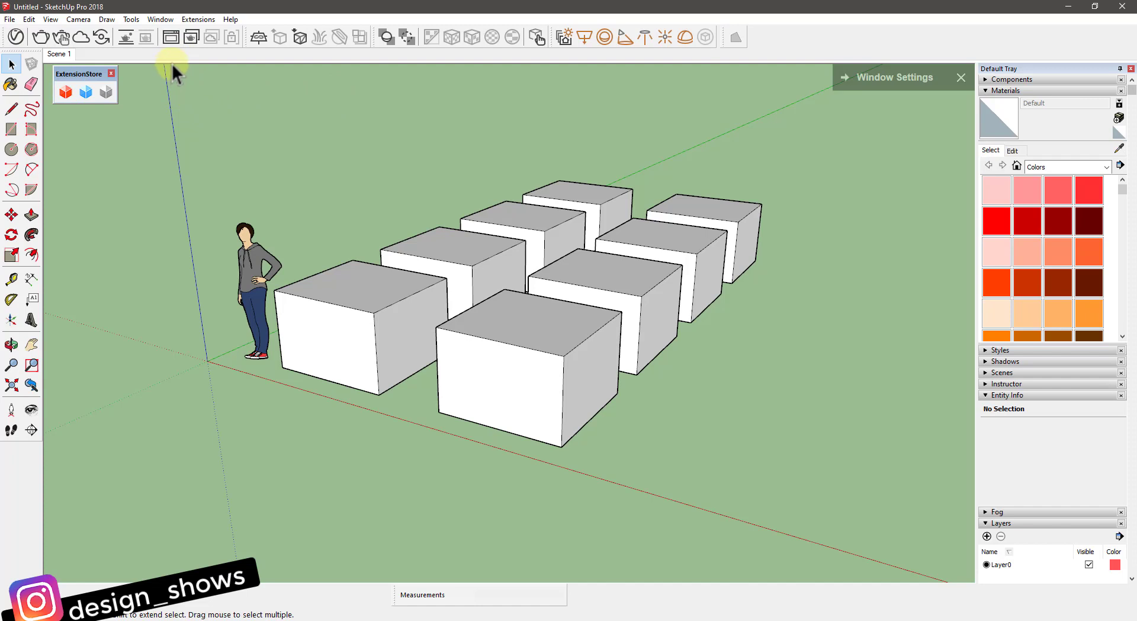
click(160, 20)
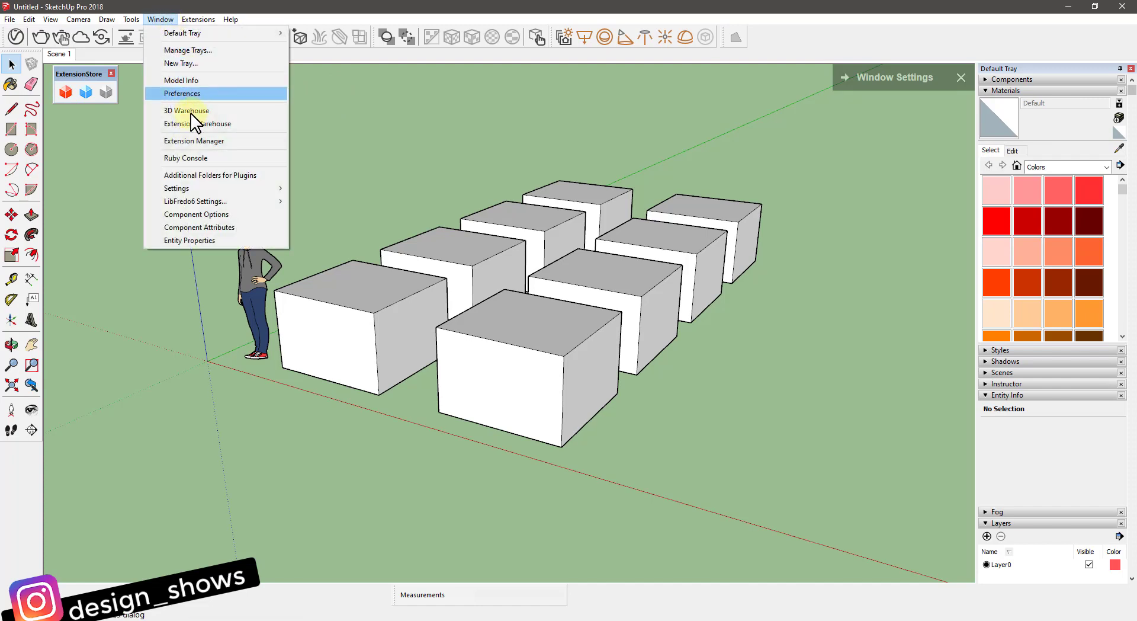
click(187, 142)
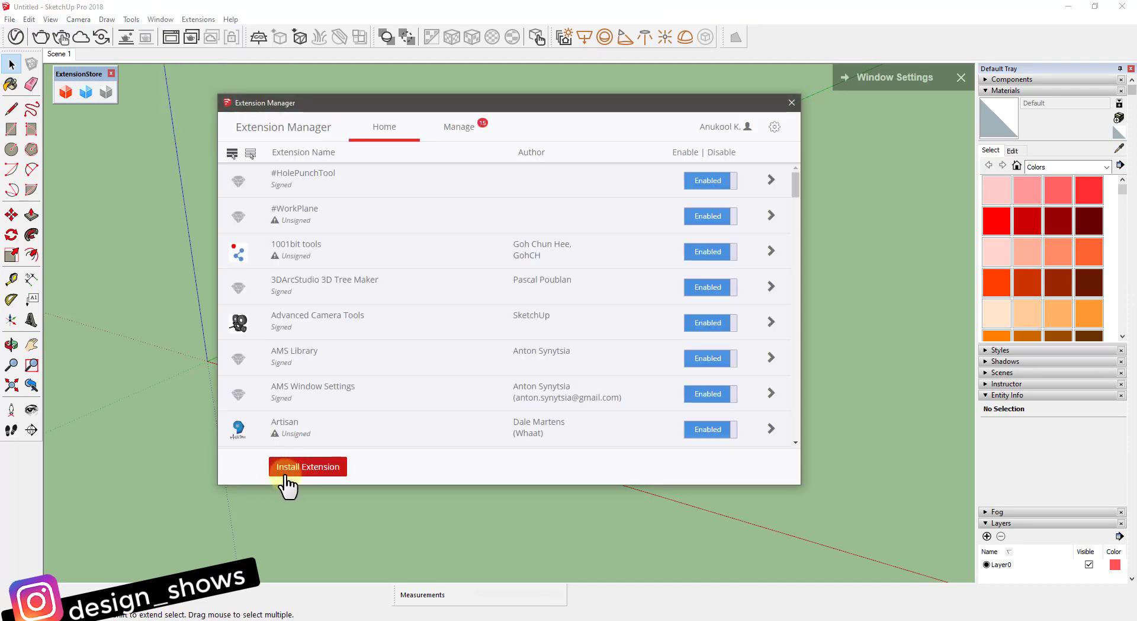
click(791, 104)
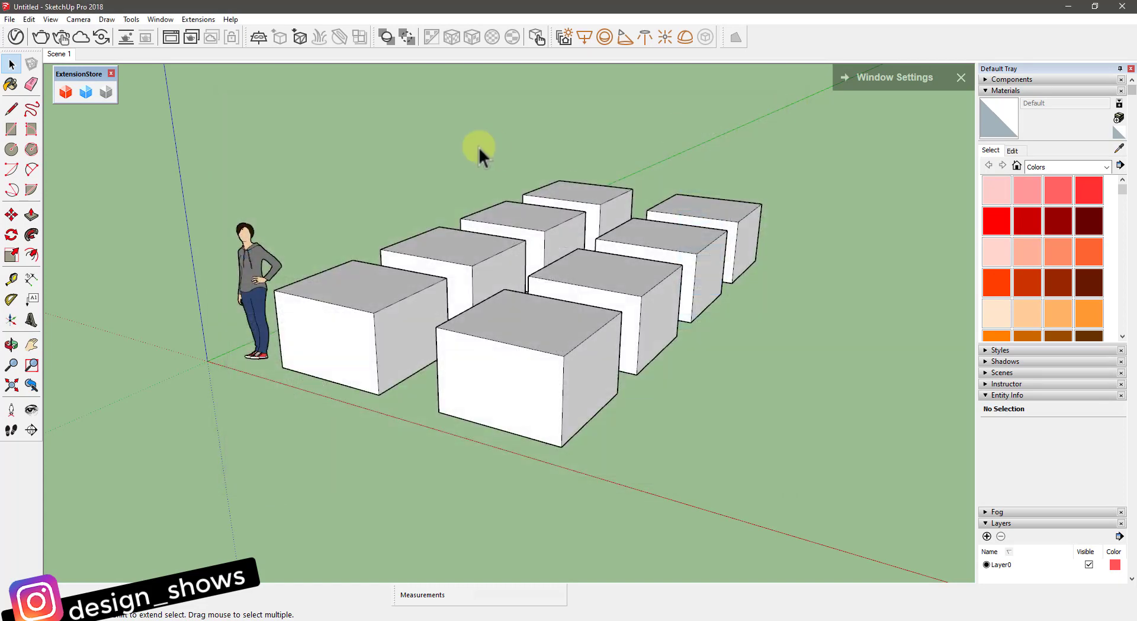
Step: Enable Smooth Zoom from the Extensions menu
click(196, 19)
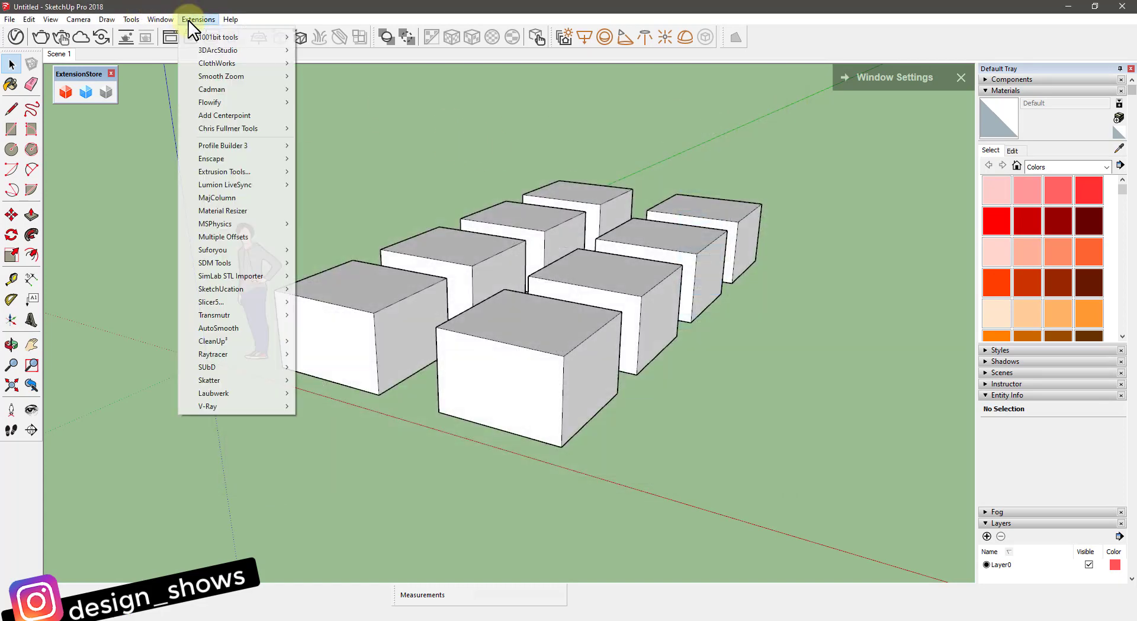
click(524, 194)
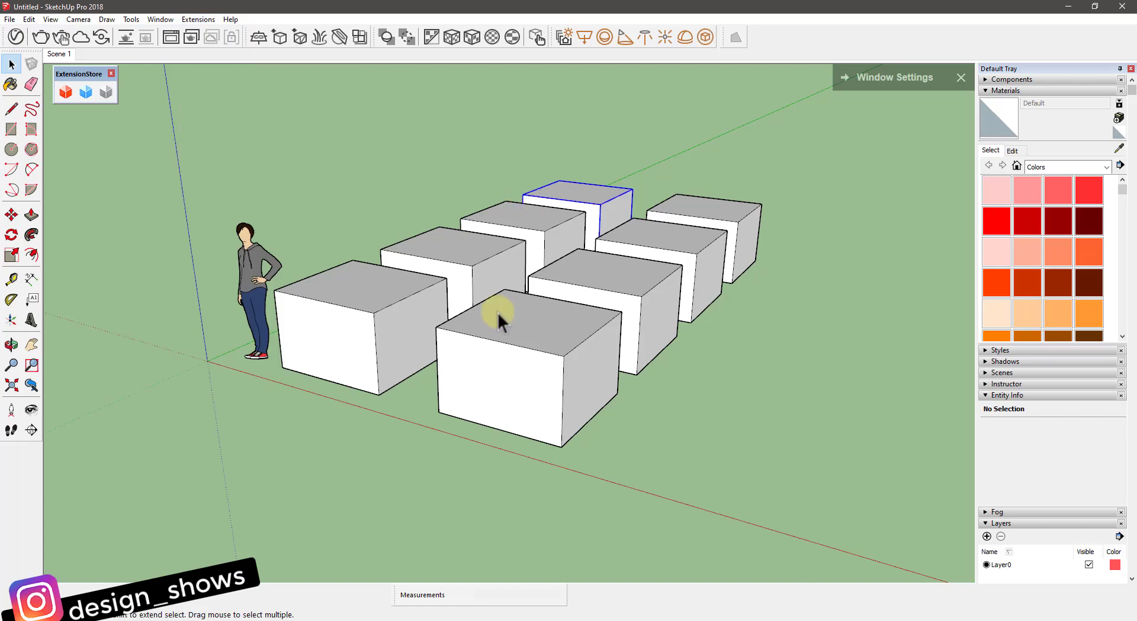
scroll(498, 311, up, 2)
scroll(468, 352, up, 2)
scroll(459, 362, up, 1)
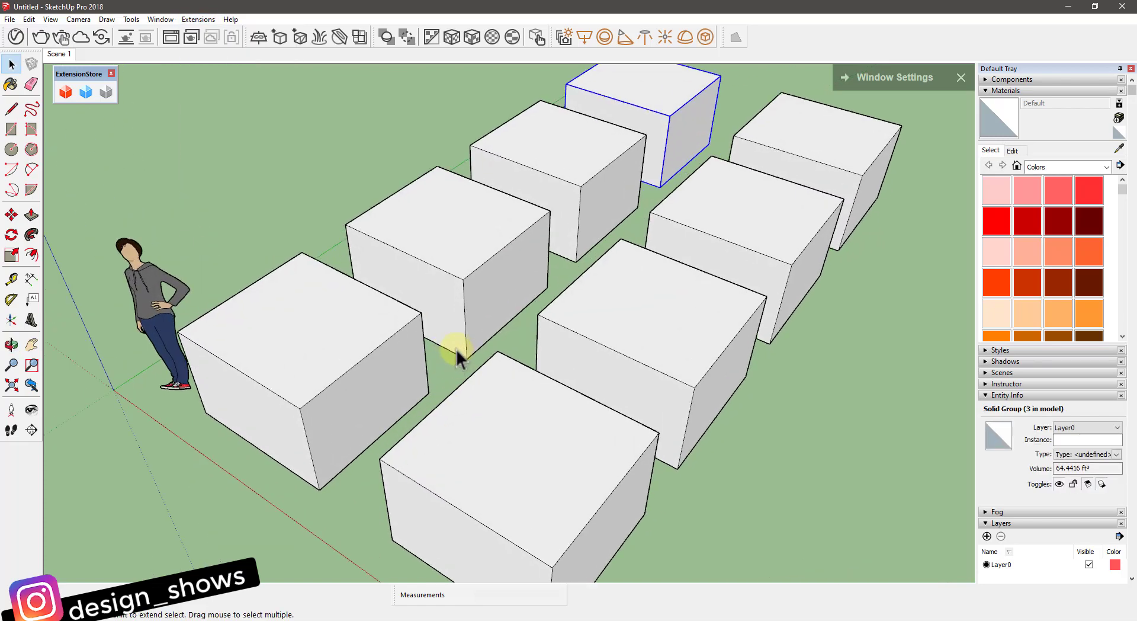
scroll(456, 350, down, 1)
scroll(456, 354, up, 1)
scroll(457, 354, down, 2)
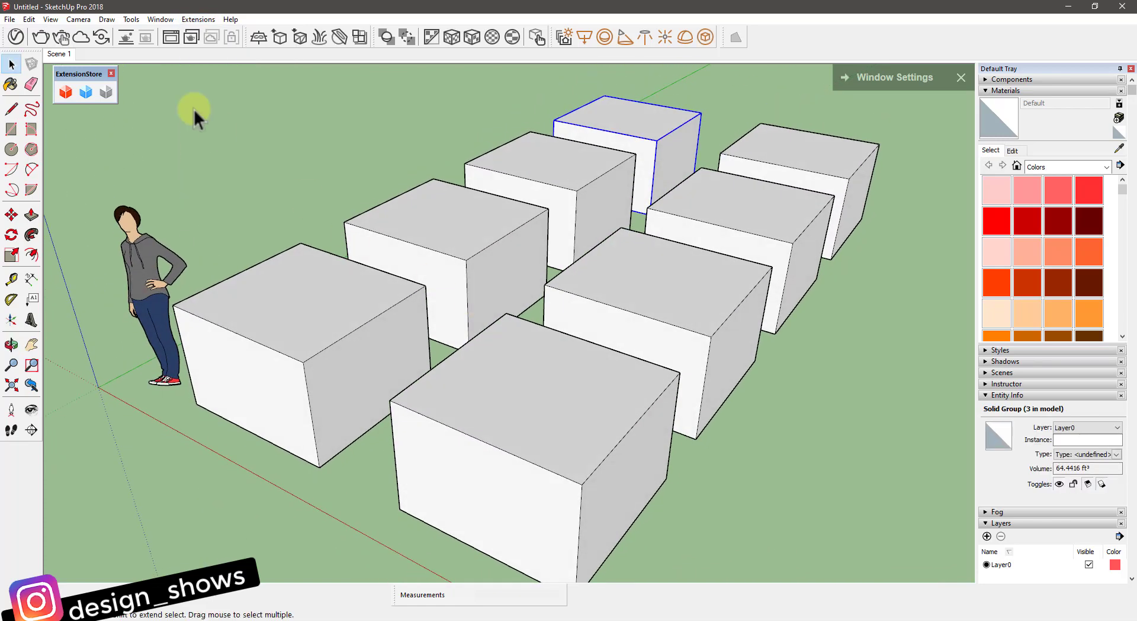
click(195, 20)
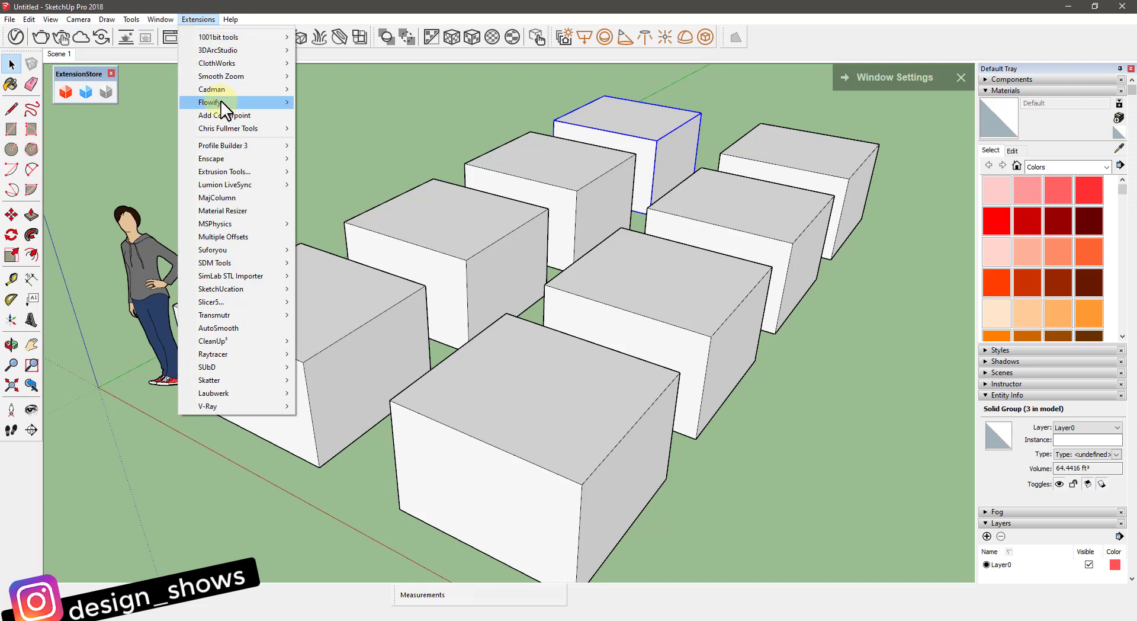
mouse_move(266, 138)
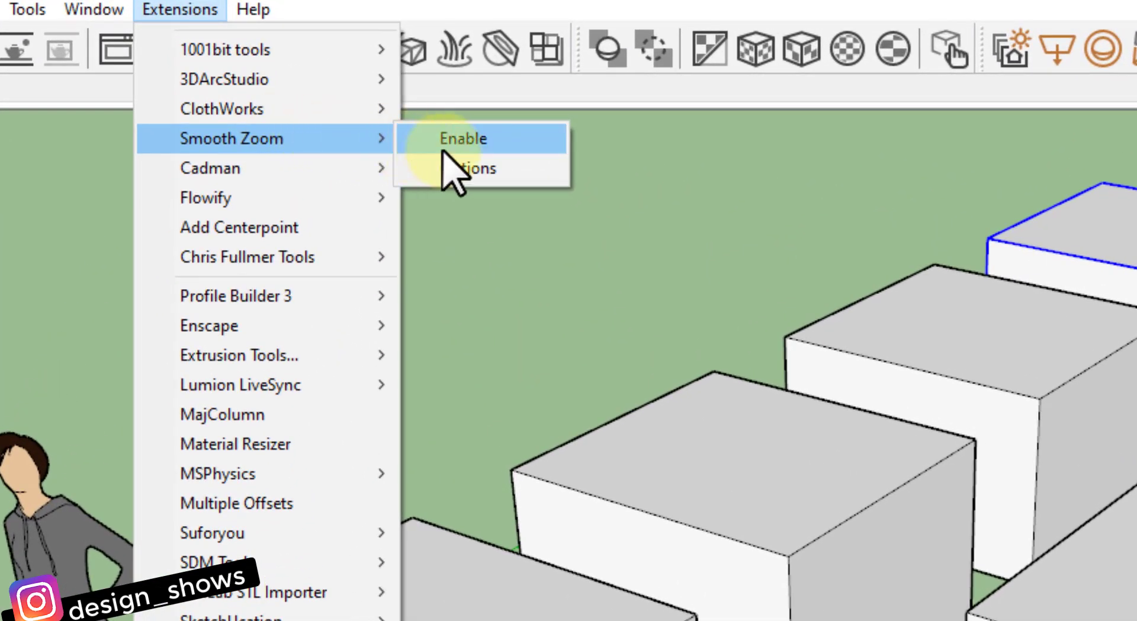
click(443, 148)
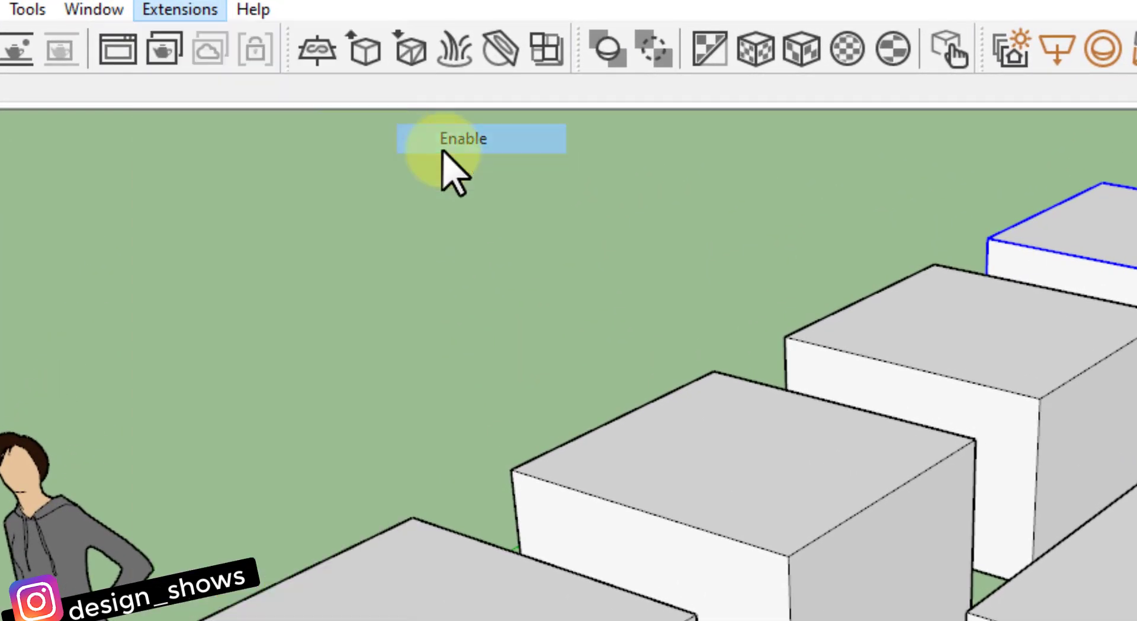
Step: Review the Smooth Zoom options (Intensity 0.9, Transition Time 1.50, Update FPS 25) and cancel without changes
click(157, 10)
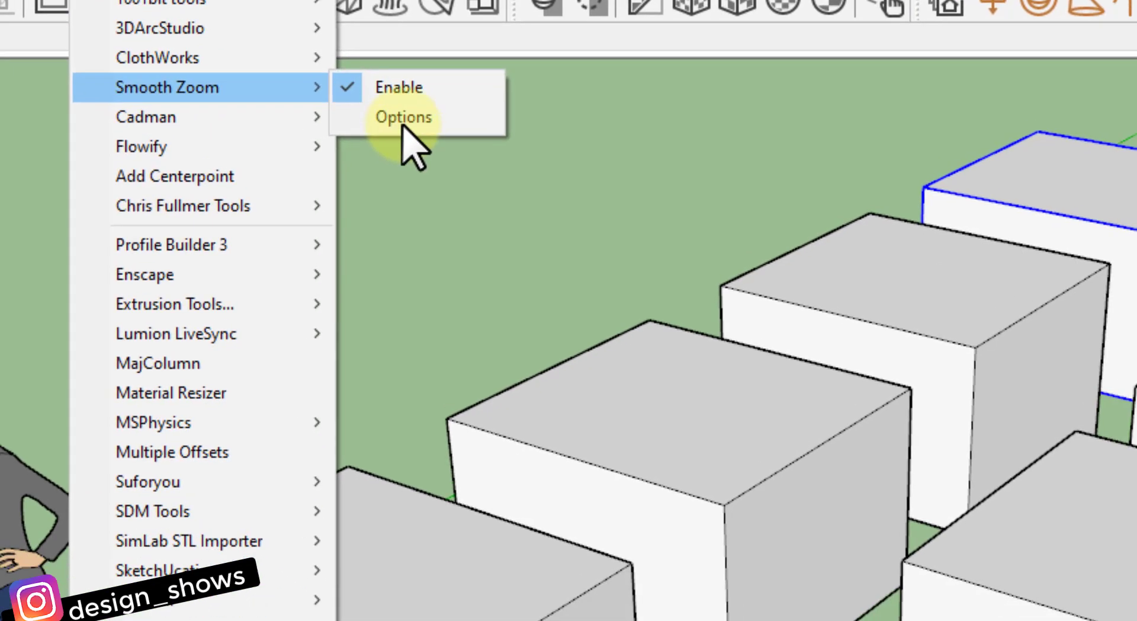
click(460, 169)
drag(558, 215, 534, 125)
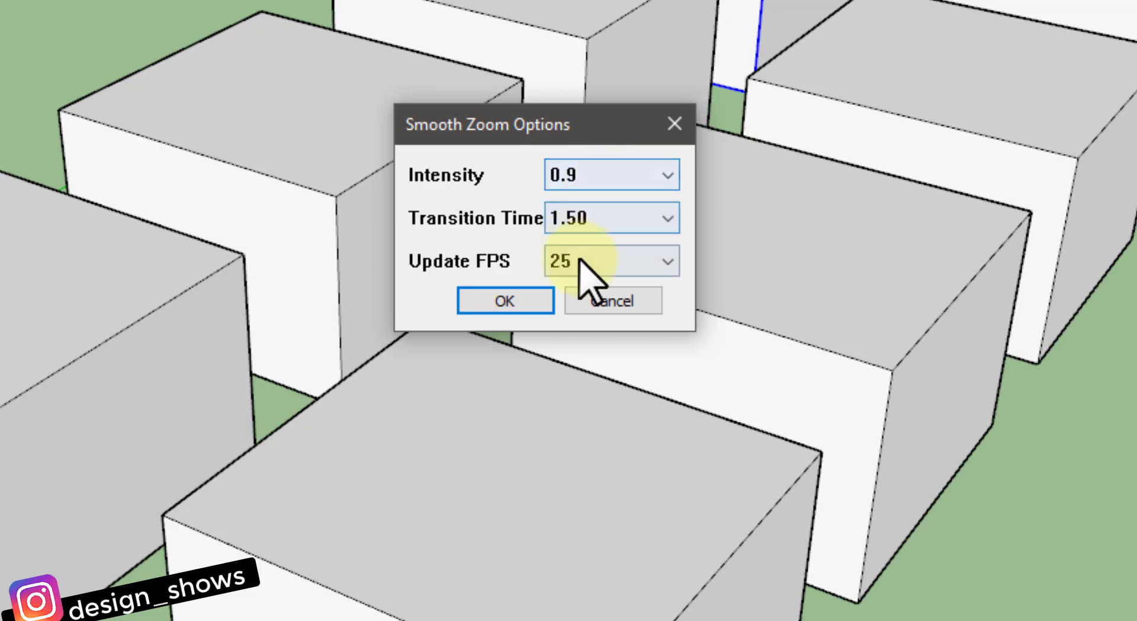
click(598, 301)
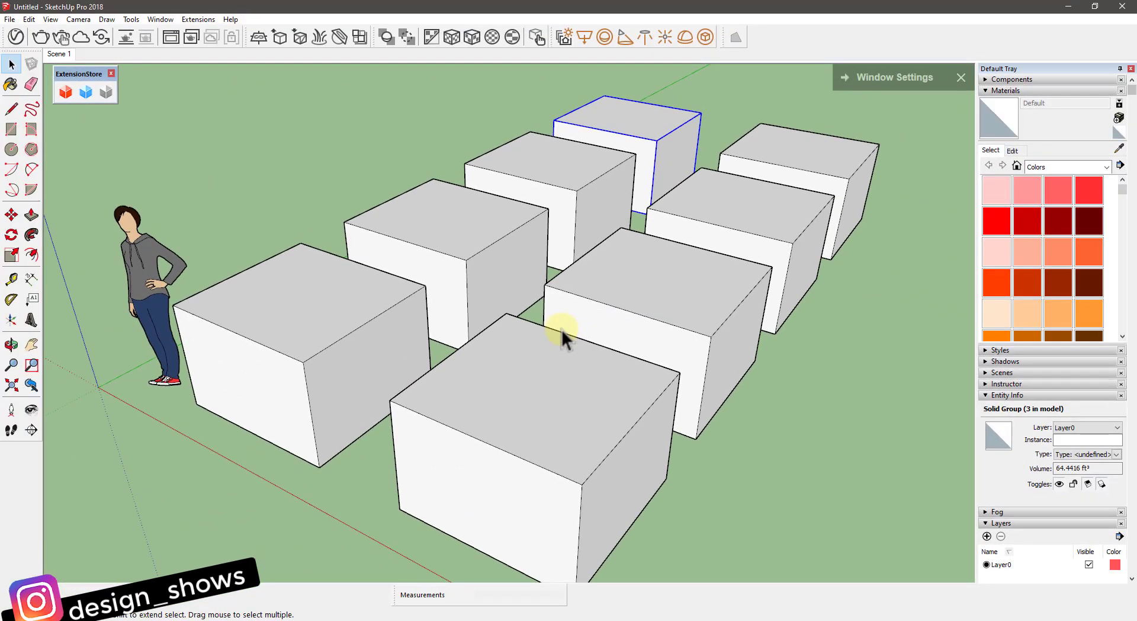
Step: Zoom and orbit around the box grid, ending on a steeper, closer downward view beside the figure
scroll(562, 329, down, 3)
scroll(490, 350, up, 3)
scroll(491, 350, down, 2)
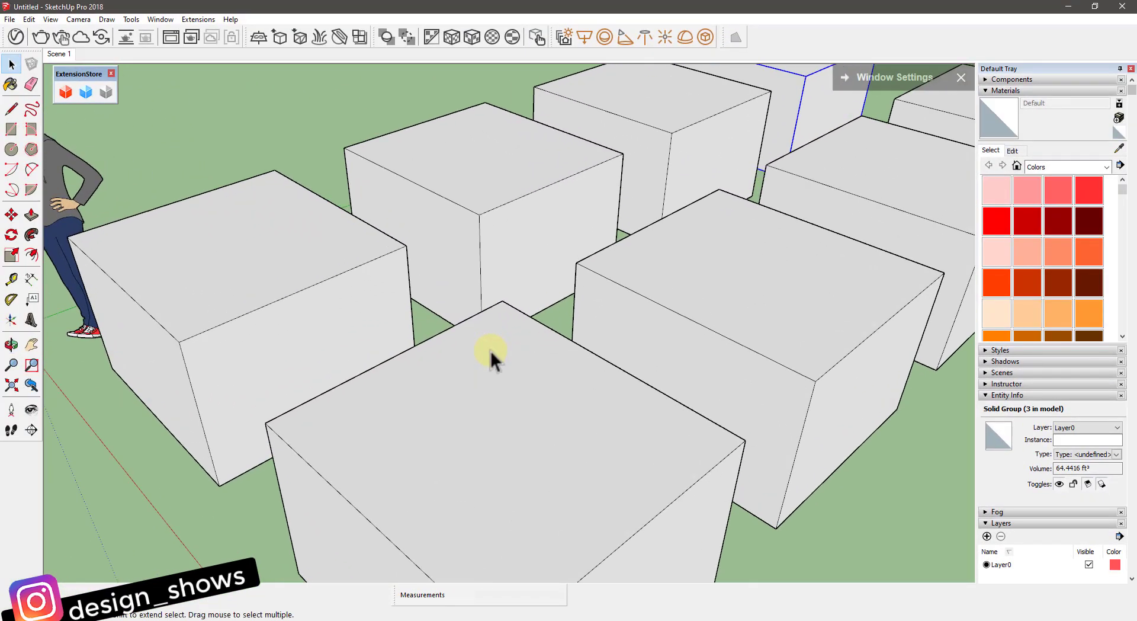
scroll(491, 350, down, 3)
scroll(490, 351, down, 3)
middle_drag(490, 351, 786, 234)
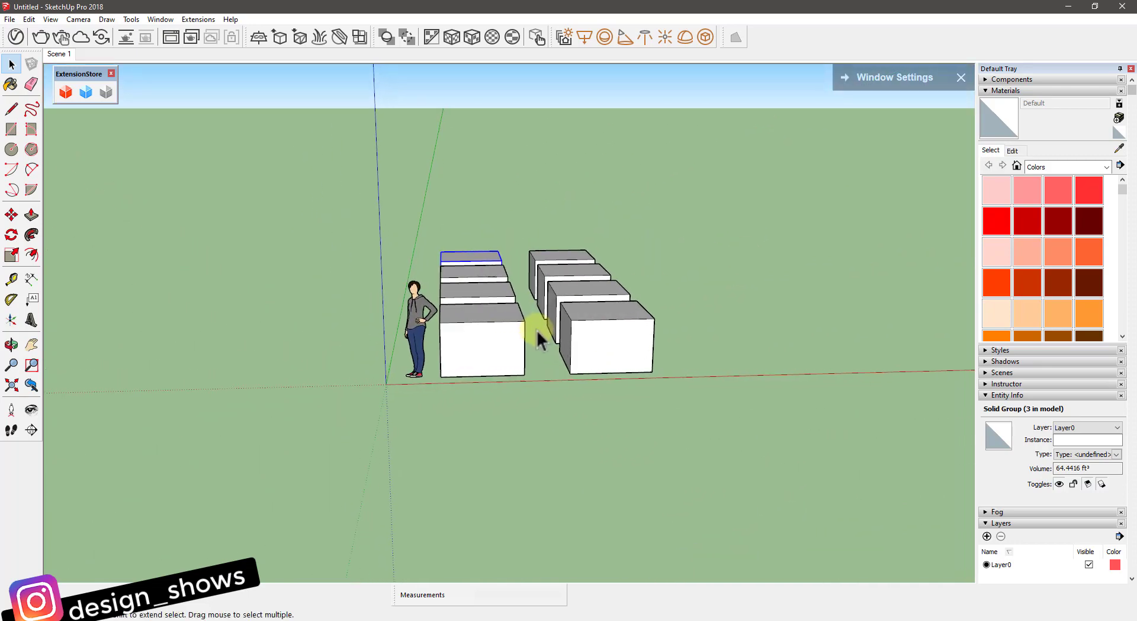
scroll(532, 327, up, 2)
scroll(500, 315, up, 3)
scroll(381, 273, up, 3)
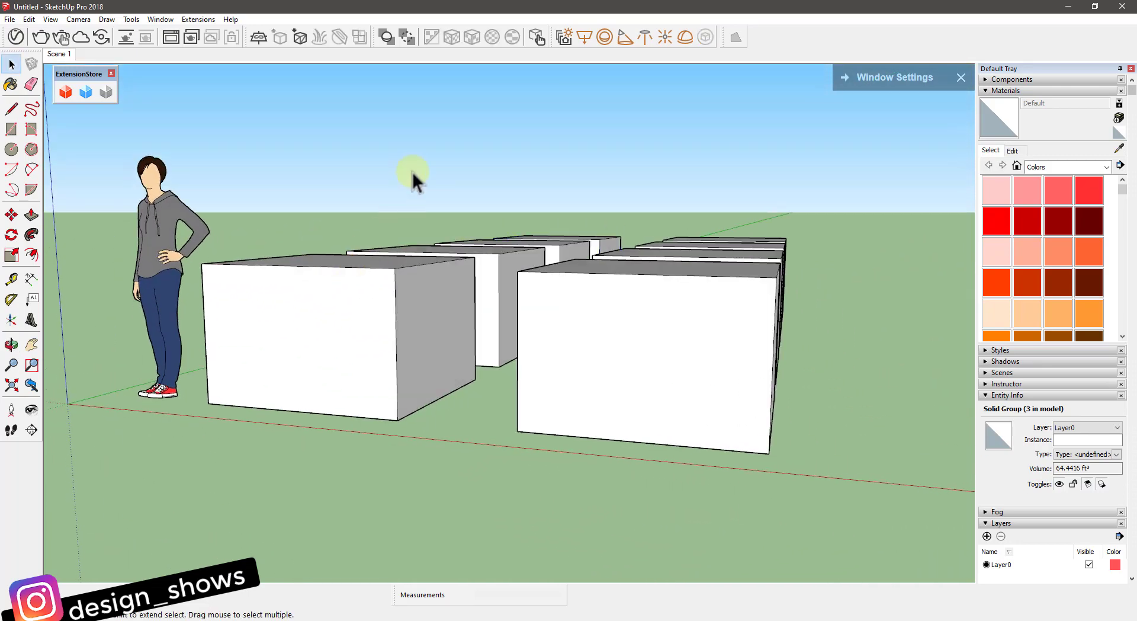
mouse_move(415, 178)
middle_down()
mouse_move(571, 330)
mouse_move(529, 320)
mouse_move(547, 356)
mouse_move(748, 338)
middle_up()
scroll(535, 318, down, 3)
key(space)
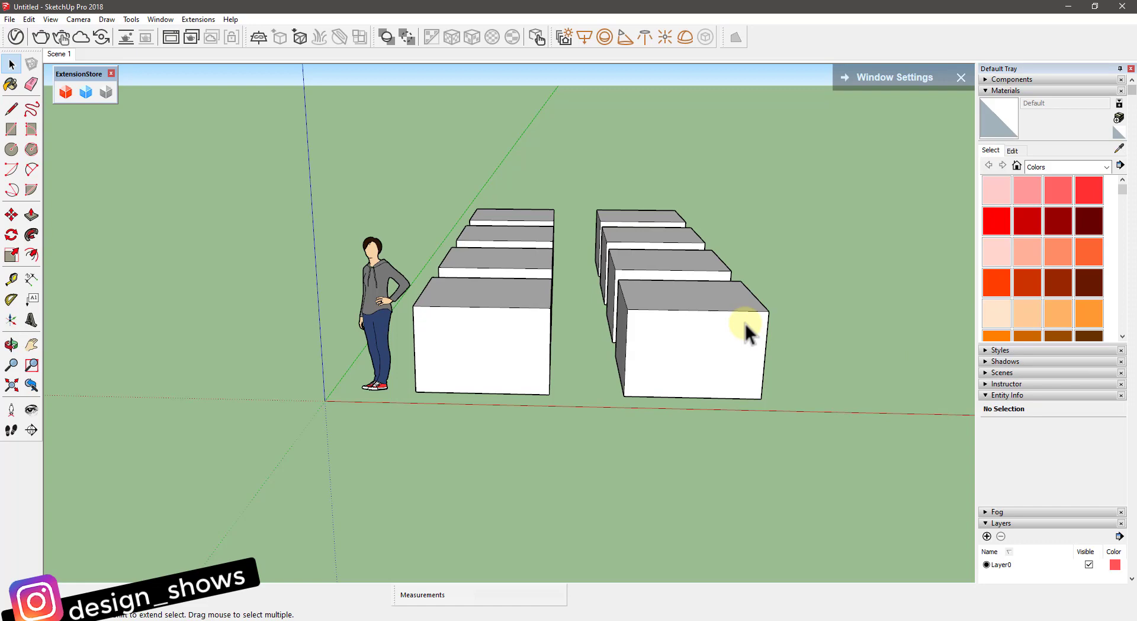
middle_drag(746, 323, 539, 322)
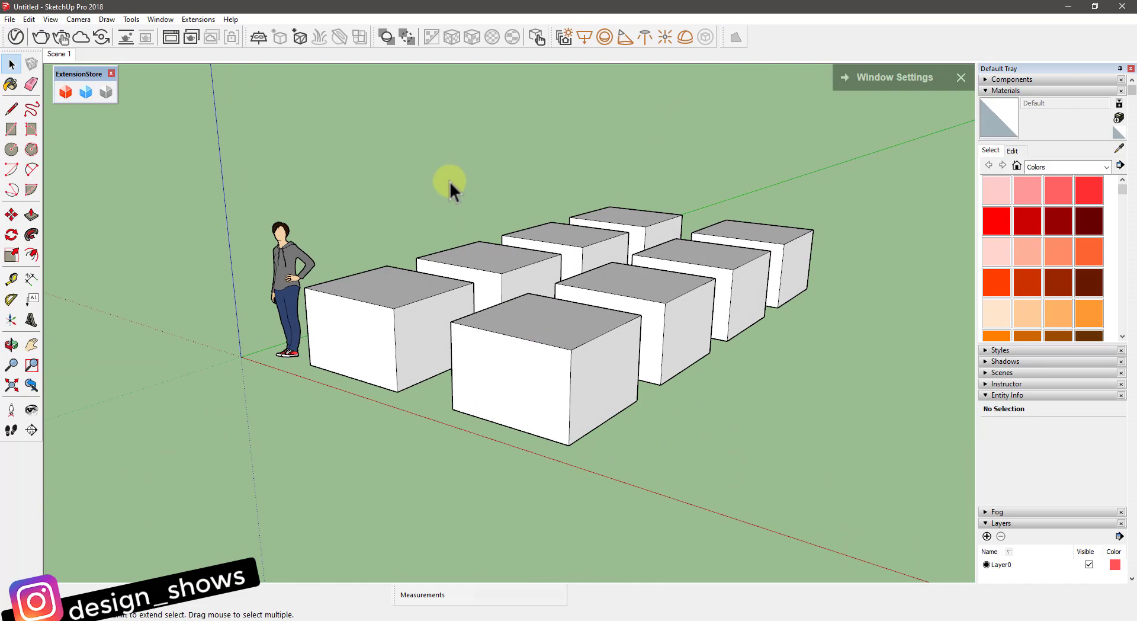
middle_drag(437, 241, 436, 285)
Step: Hide the front-left box, then restore it with Edit > Unhide > Last and reselect it
right_click(382, 342)
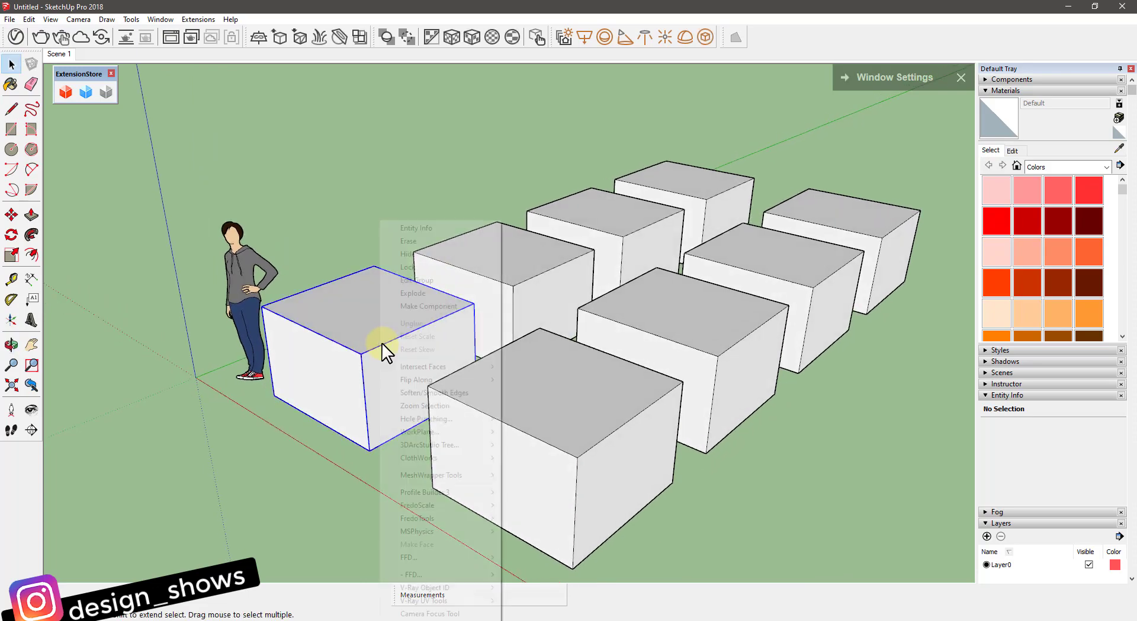
click(415, 255)
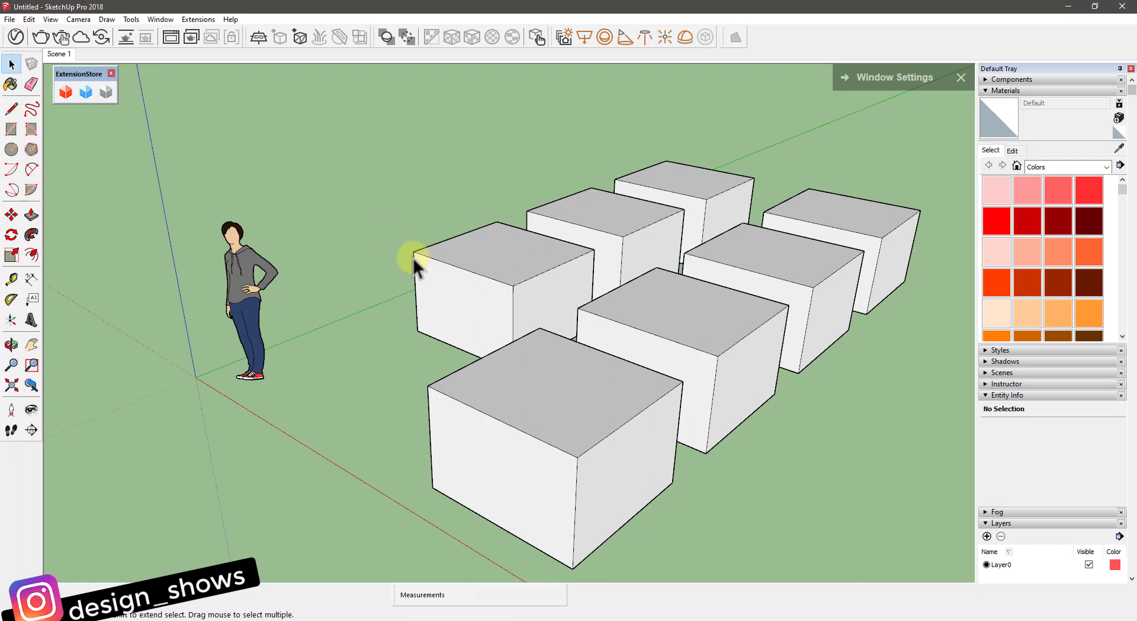
click(29, 19)
click(112, 187)
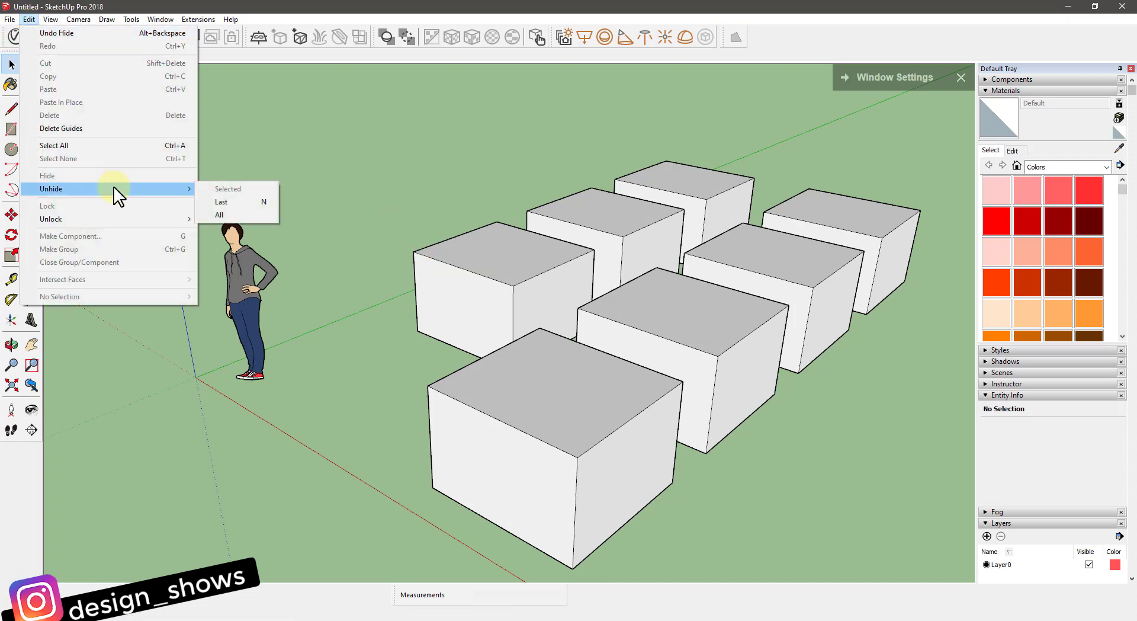
click(205, 201)
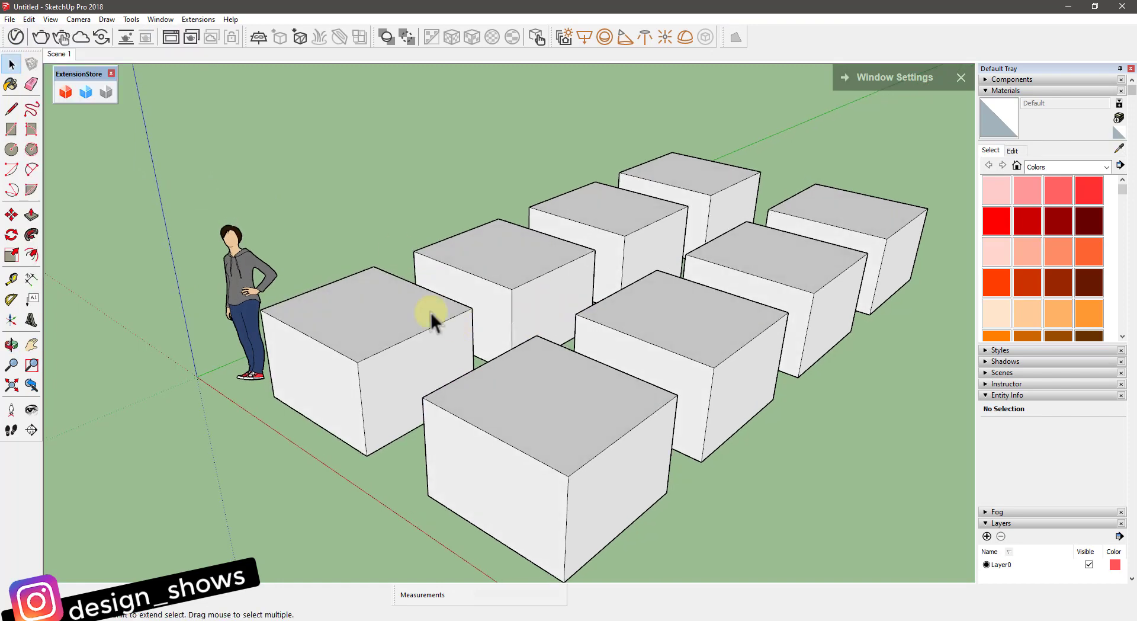
click(411, 306)
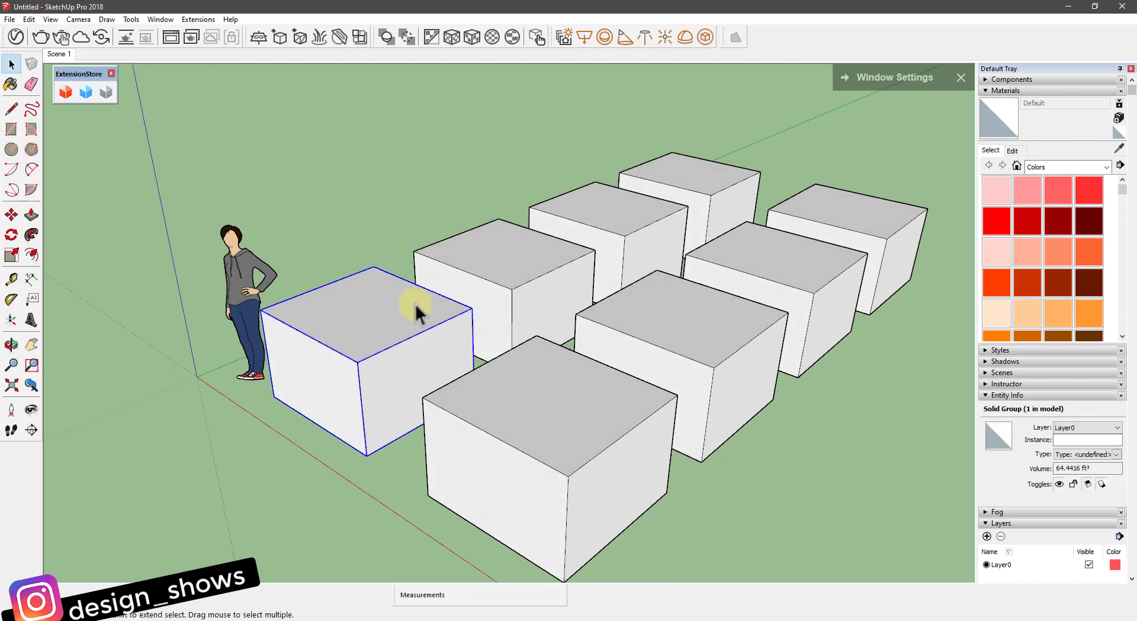
Step: Move the front-left box to the right until it sits flush against its neighbour
middle_drag(407, 312, 467, 330)
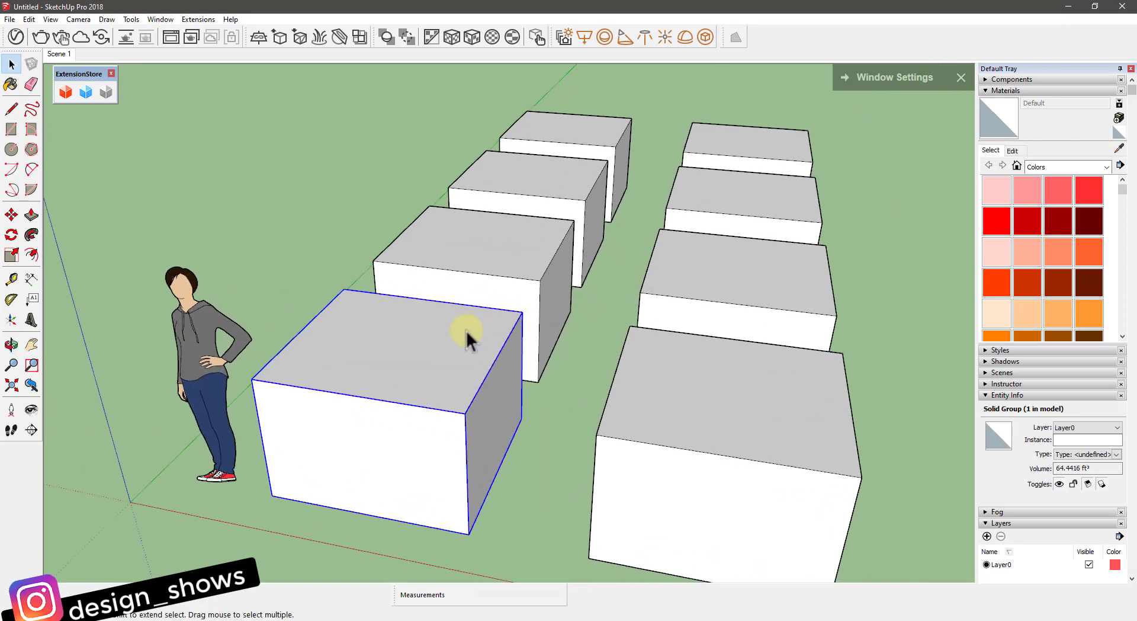
scroll(473, 335, up, 2)
key(m)
drag(526, 322, 665, 337)
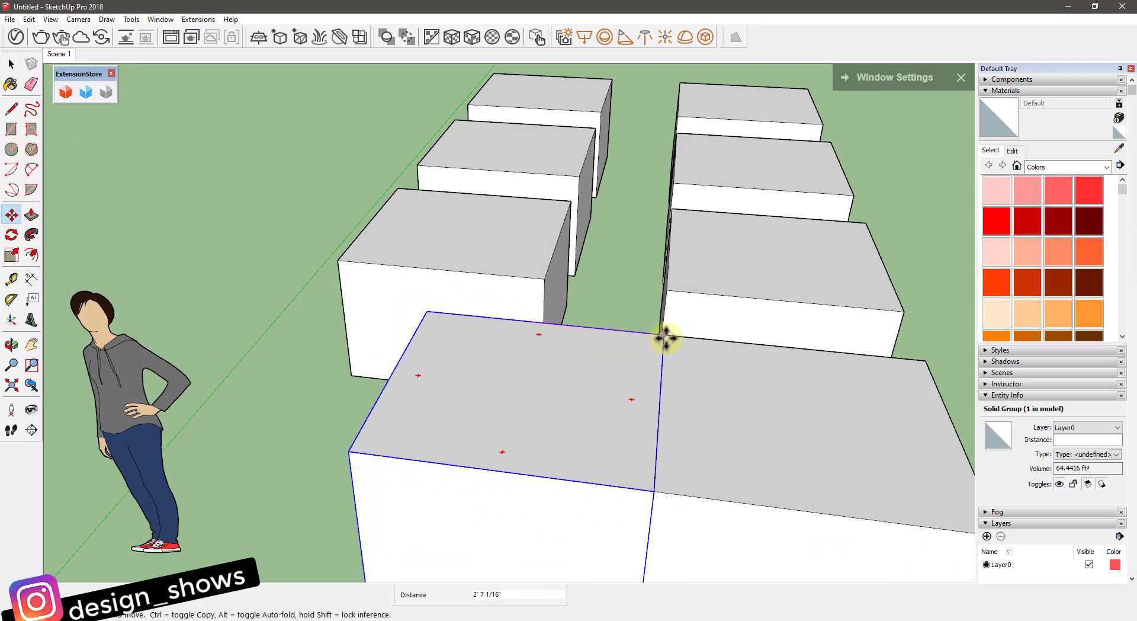
mouse_move(691, 401)
middle_down()
mouse_move(940, 381)
mouse_move(863, 312)
mouse_move(845, 328)
middle_up()
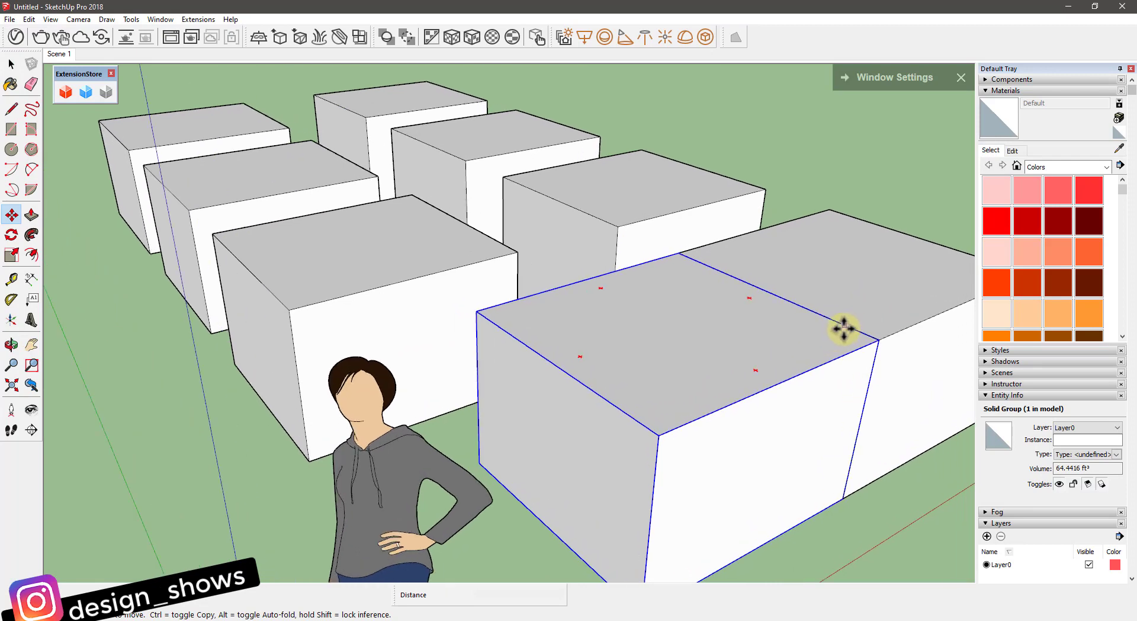
key(space)
Step: Open the front-left box group, select its right side face, exit, and select the front-right box
middle_drag(698, 317, 639, 378)
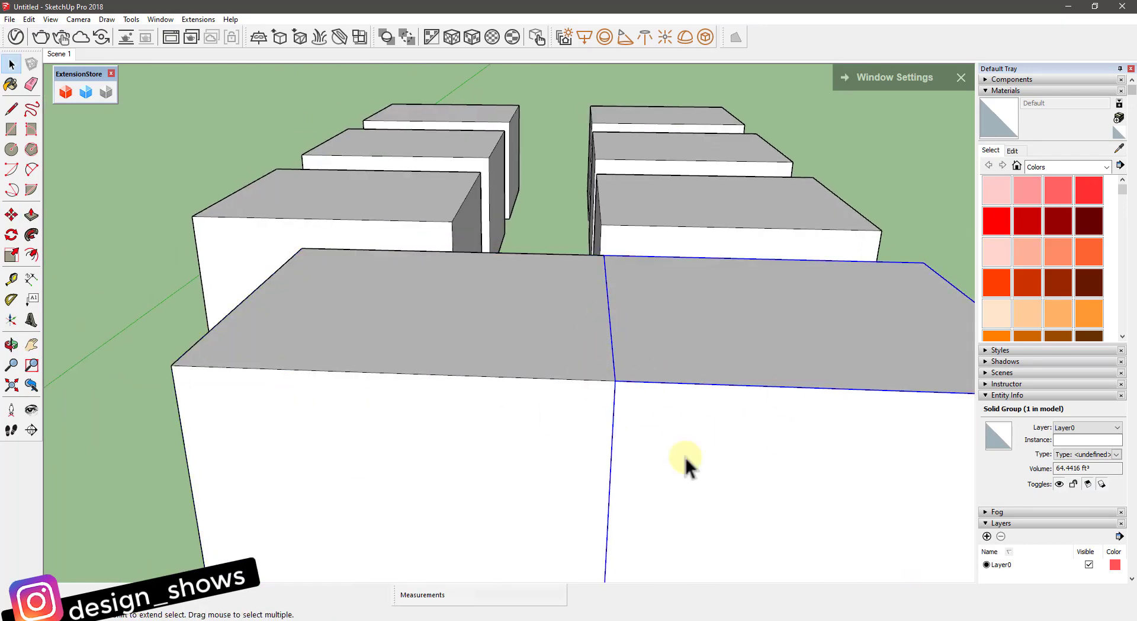
click(684, 453)
mouse_move(684, 453)
middle_down()
mouse_move(414, 394)
mouse_move(477, 409)
mouse_move(432, 379)
middle_up()
click(460, 403)
double_click(442, 375)
click(478, 409)
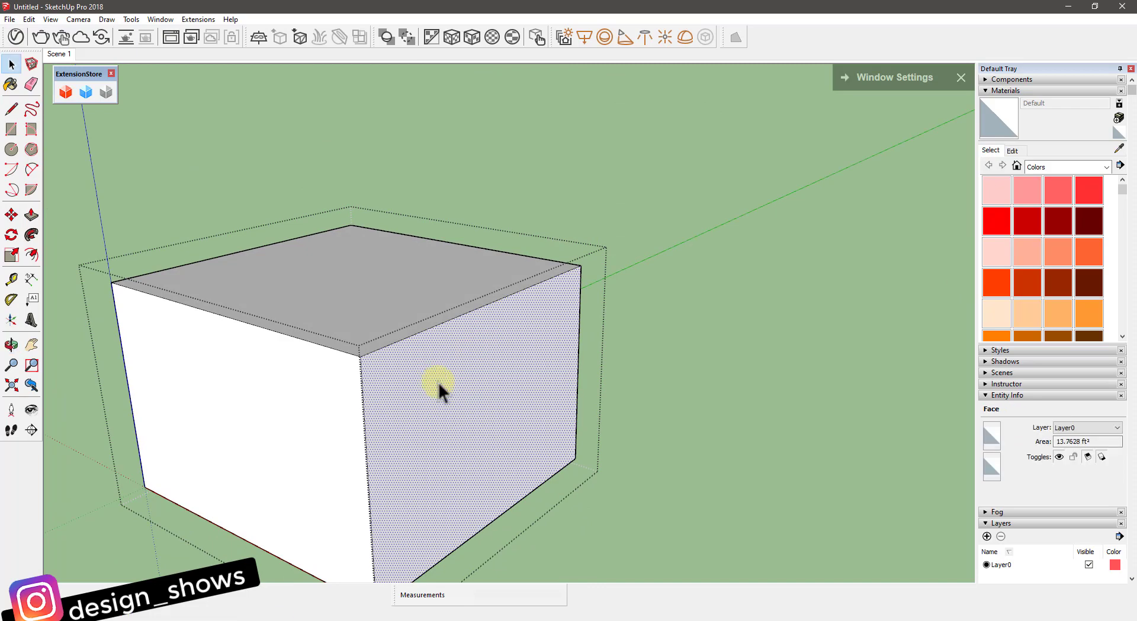
key(Escape)
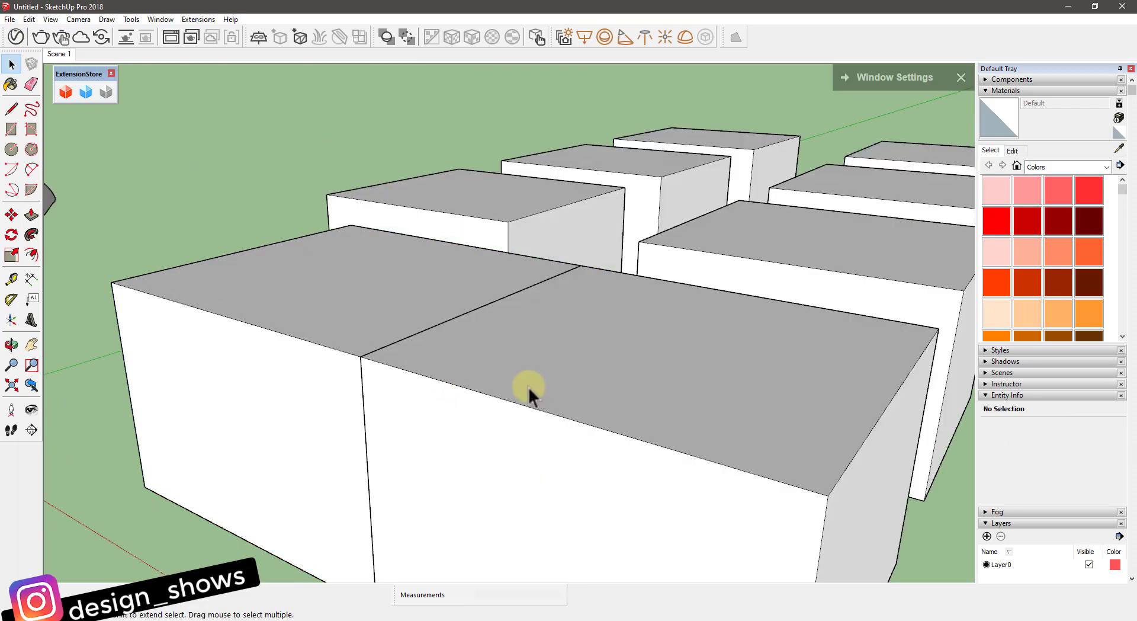
click(528, 386)
Step: Hide the front-right box to expose the front box's side face
right_click(529, 386)
click(560, 145)
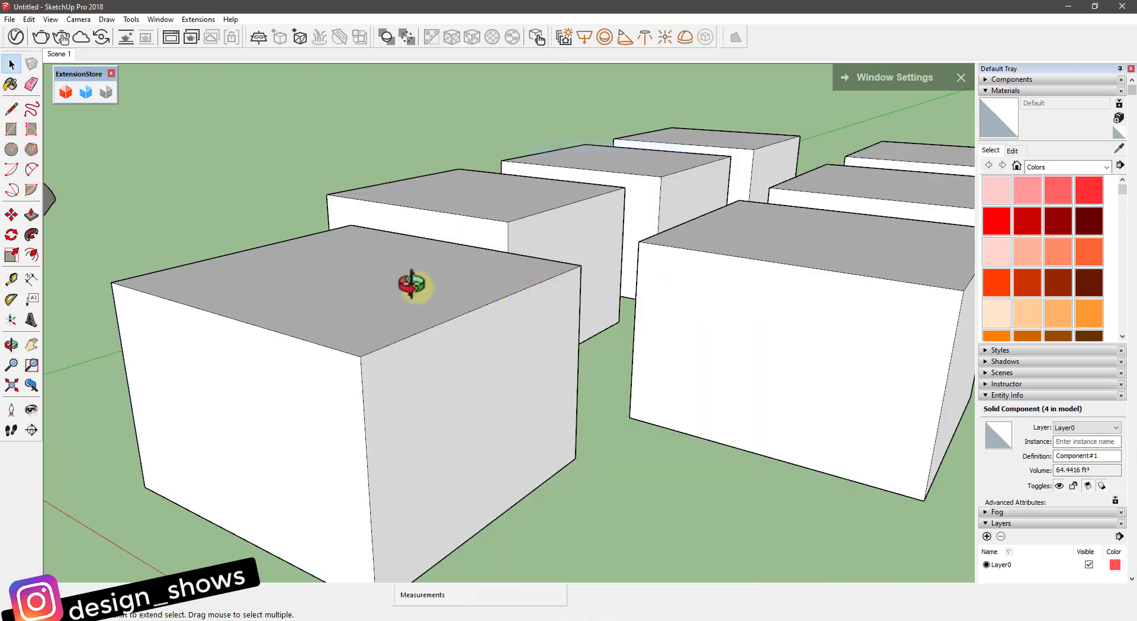
middle_drag(412, 284, 348, 397)
Step: Draw a circle on the exposed side face and push/pull it out into a short cylinder
key(c)
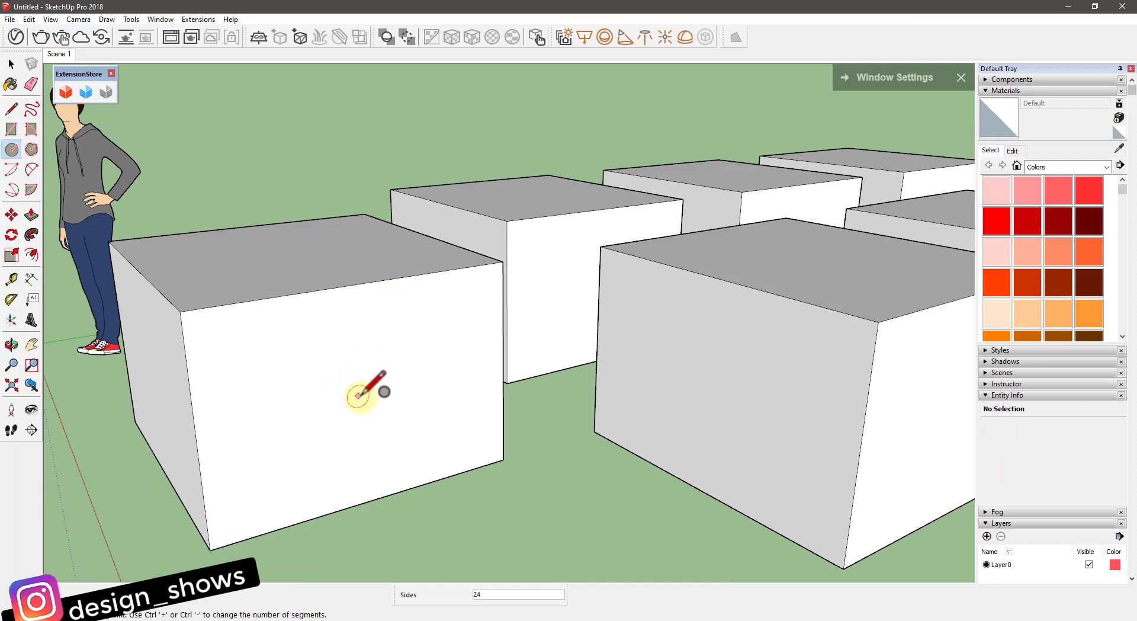
click(360, 397)
click(386, 416)
key(p)
click(355, 400)
click(381, 403)
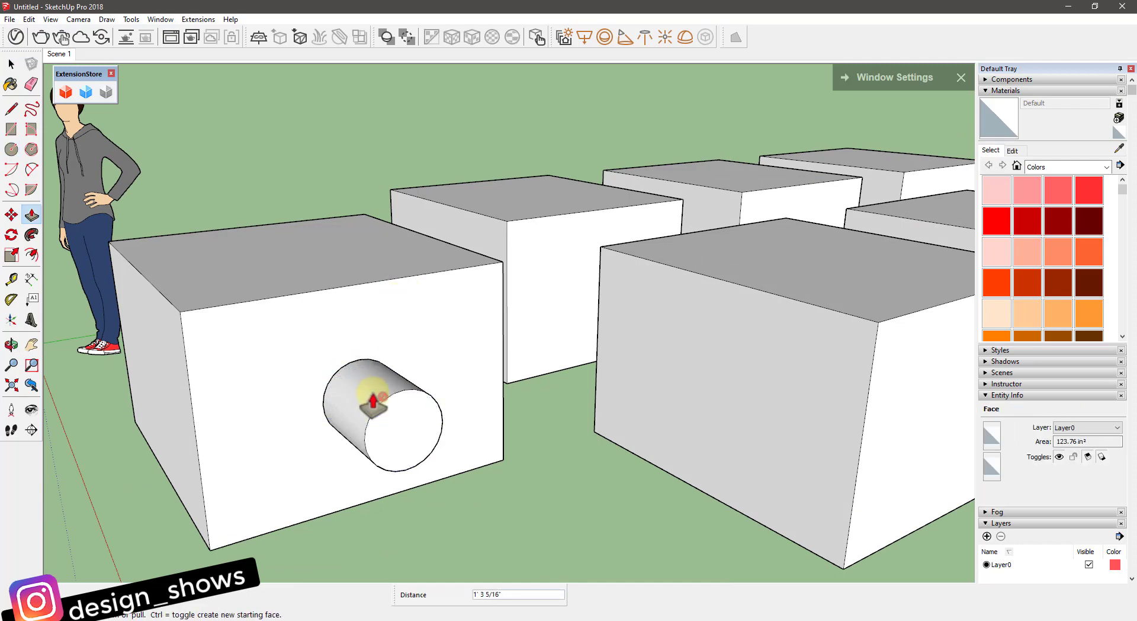
middle_drag(381, 403, 530, 408)
key(space)
scroll(508, 379, down, 3)
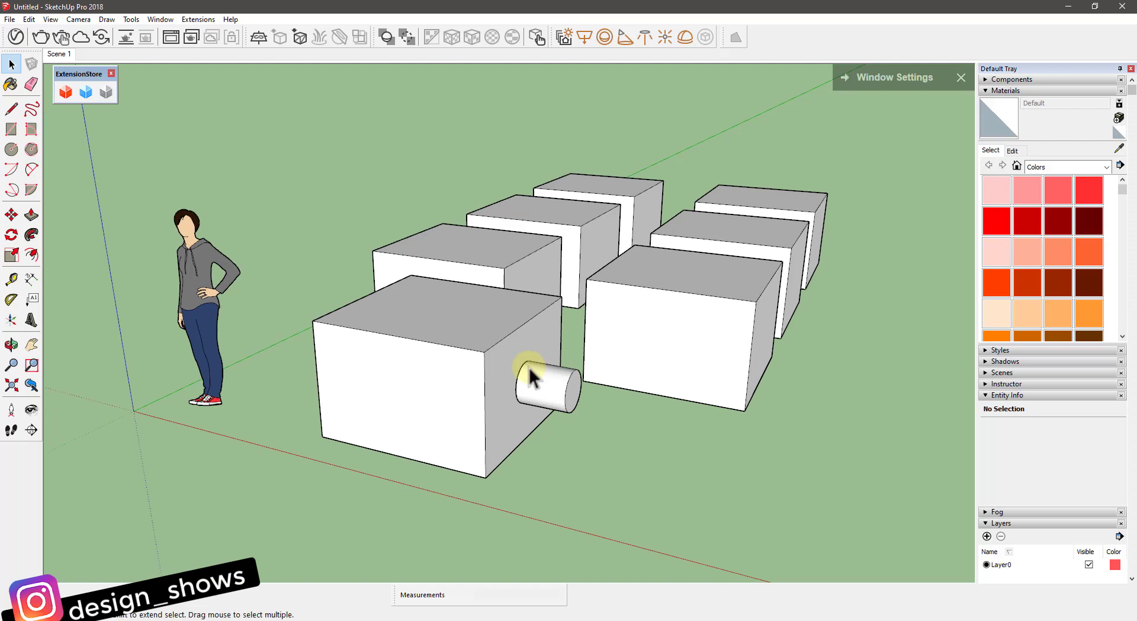
Step: Look in the Edit menu for unhide, then orbit and zoom in on the front boxes
click(52, 19)
mouse_move(30, 19)
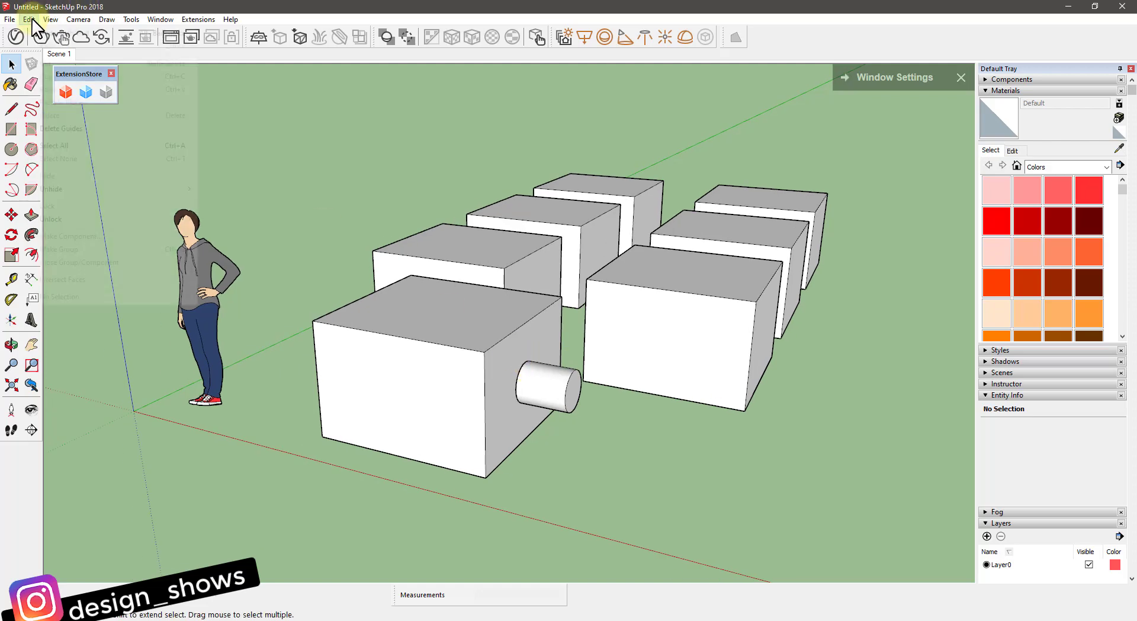
mouse_move(107, 188)
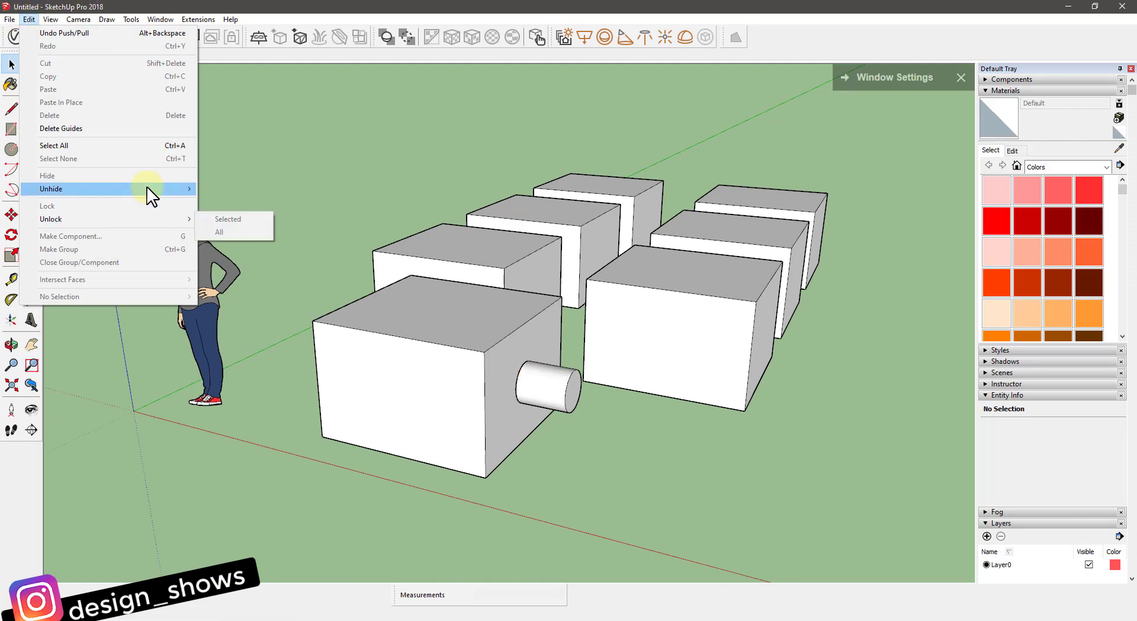
click(355, 148)
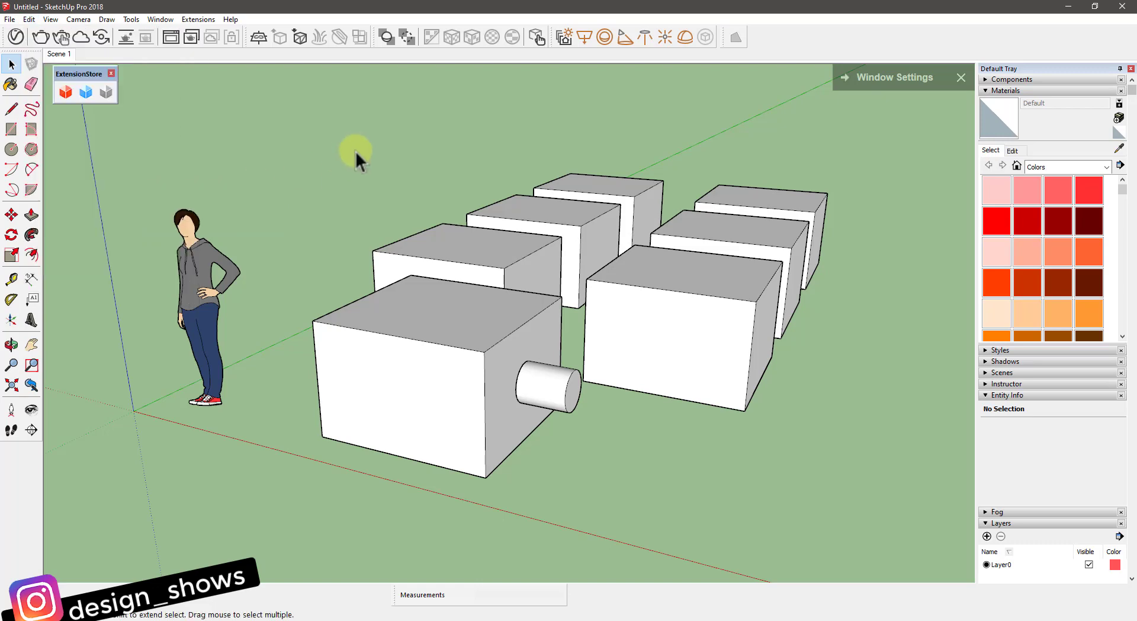
scroll(355, 152, up, 1)
middle_drag(356, 152, 444, 305)
scroll(564, 431, up, 2)
mouse_move(564, 432)
middle_down()
mouse_move(542, 386)
mouse_move(319, 223)
middle_up()
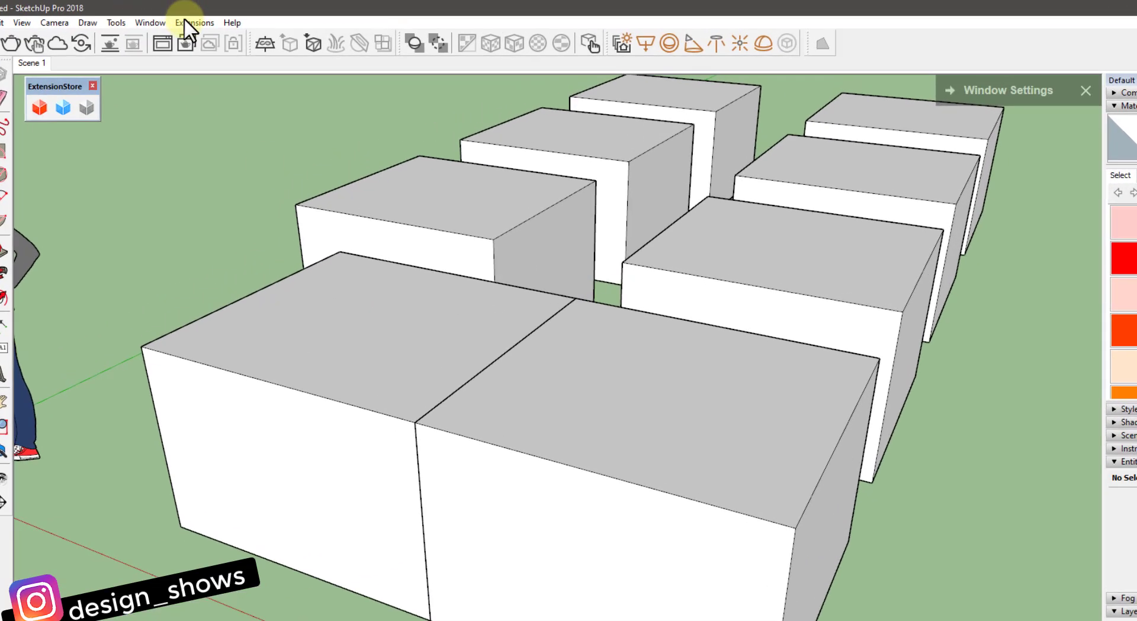
click(168, 18)
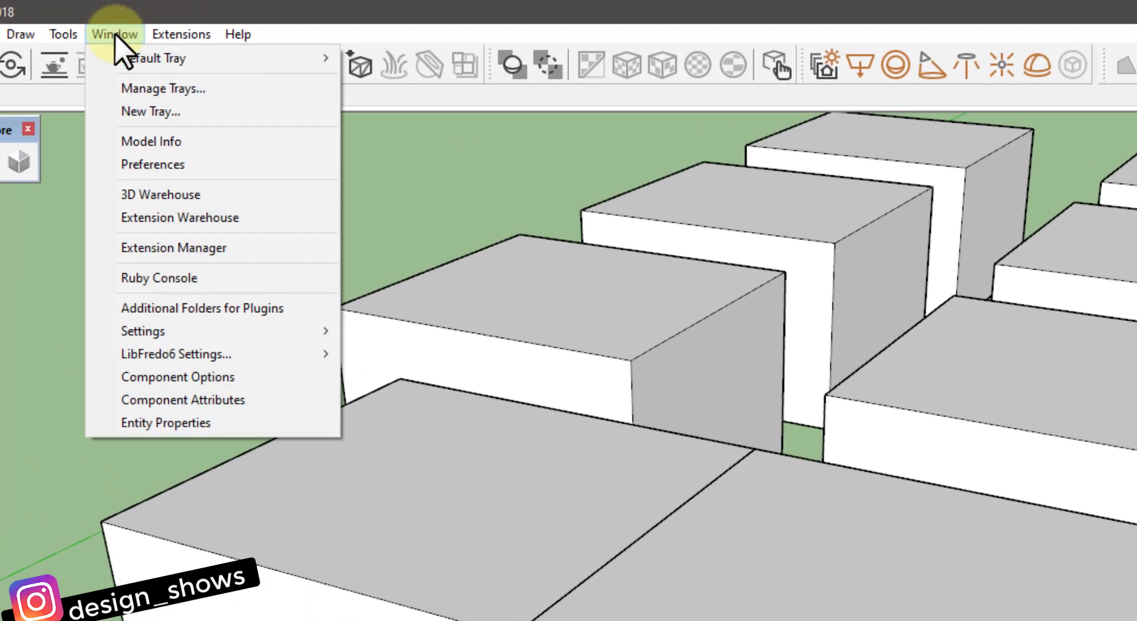
click(164, 170)
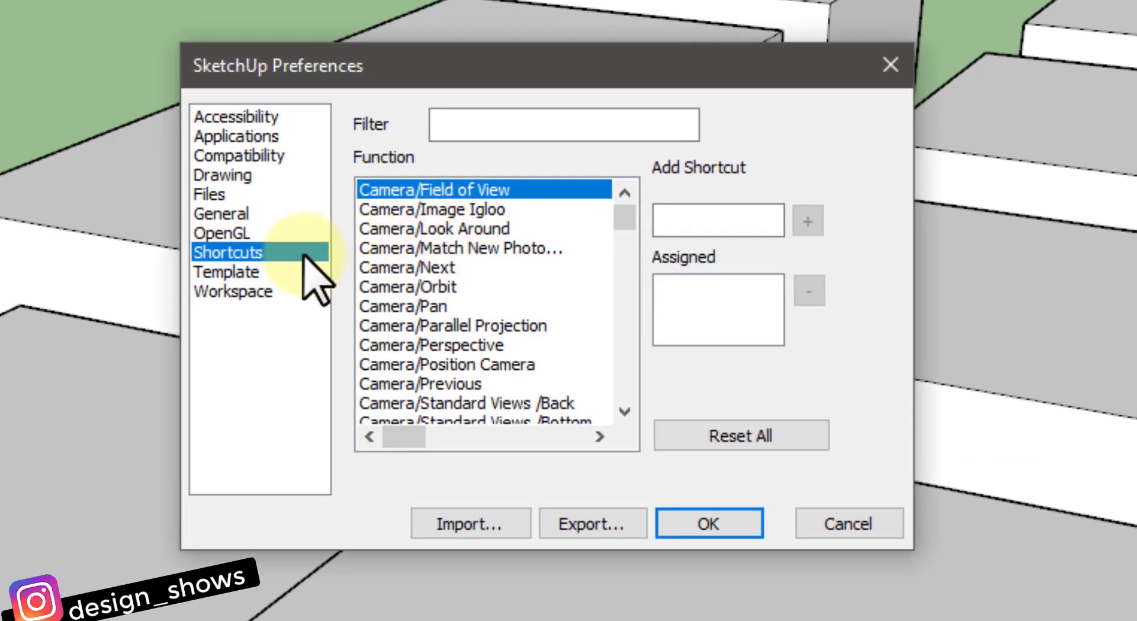
click(539, 122)
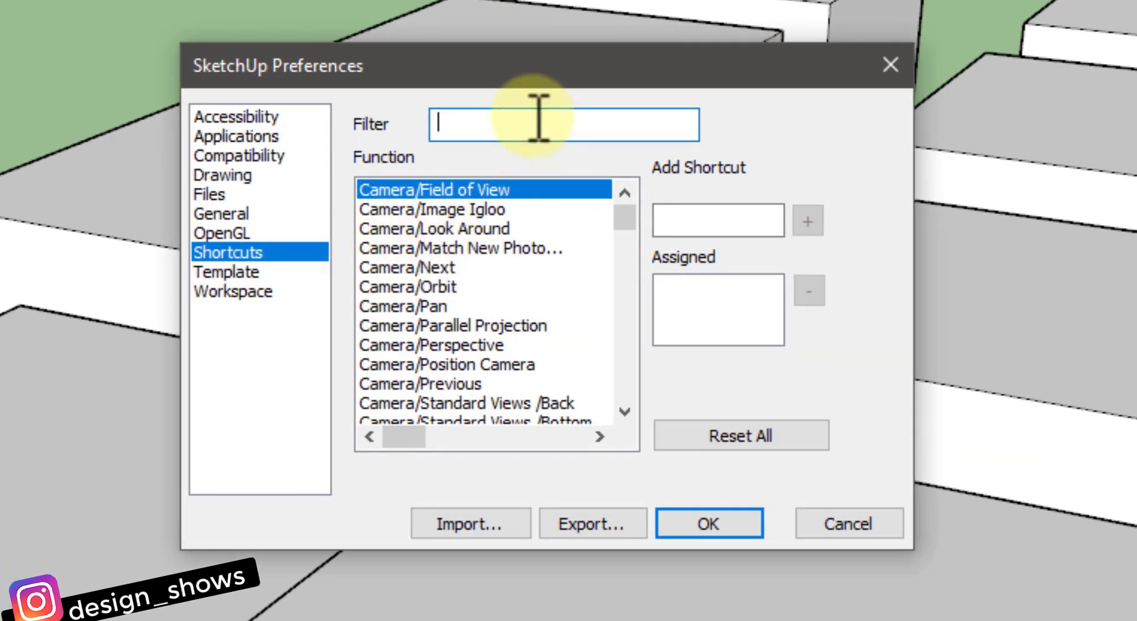
text(hide)
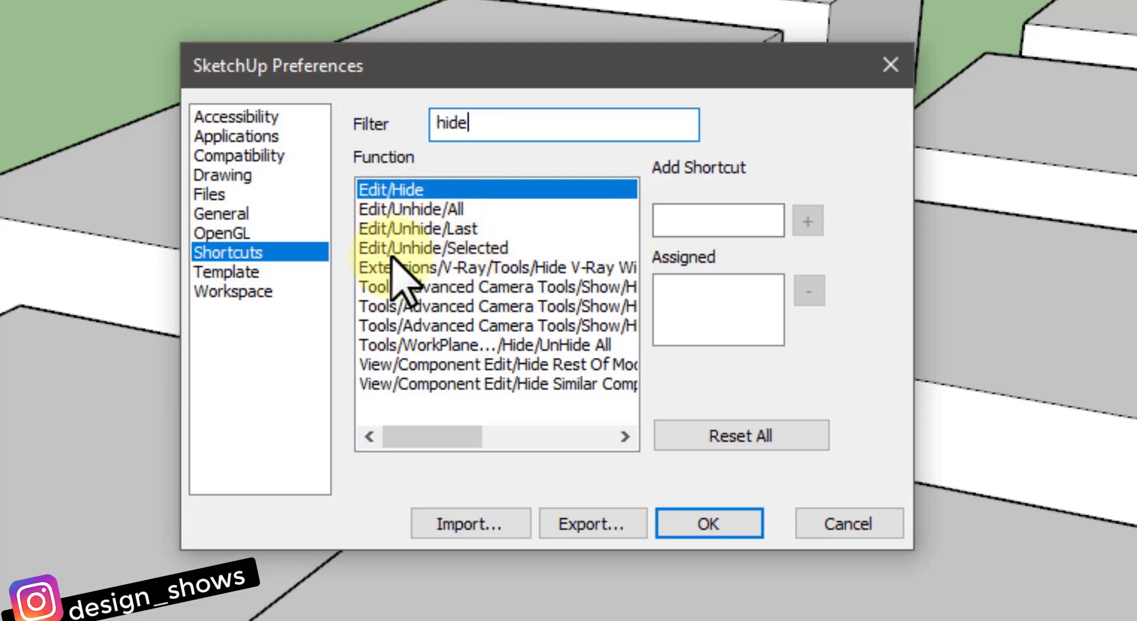
click(453, 228)
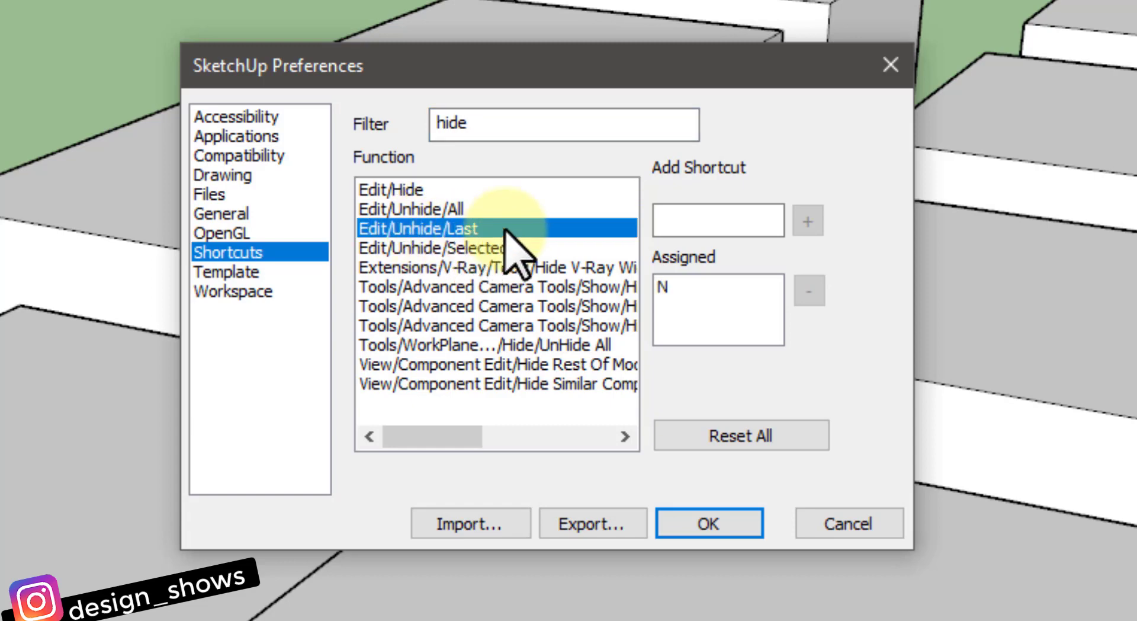
click(699, 219)
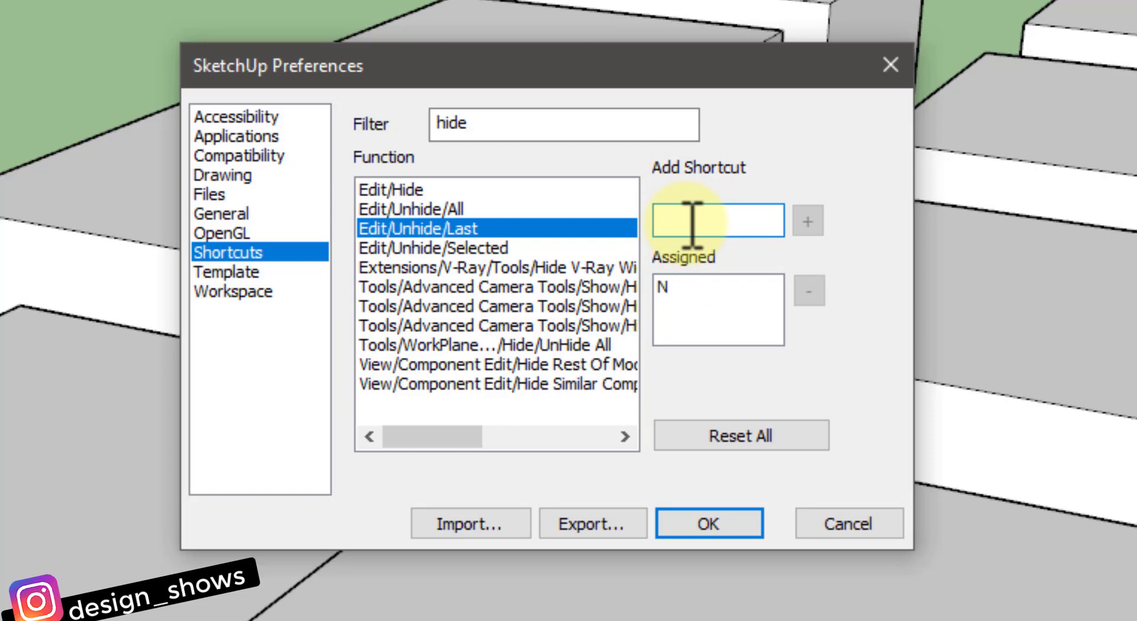
key(n)
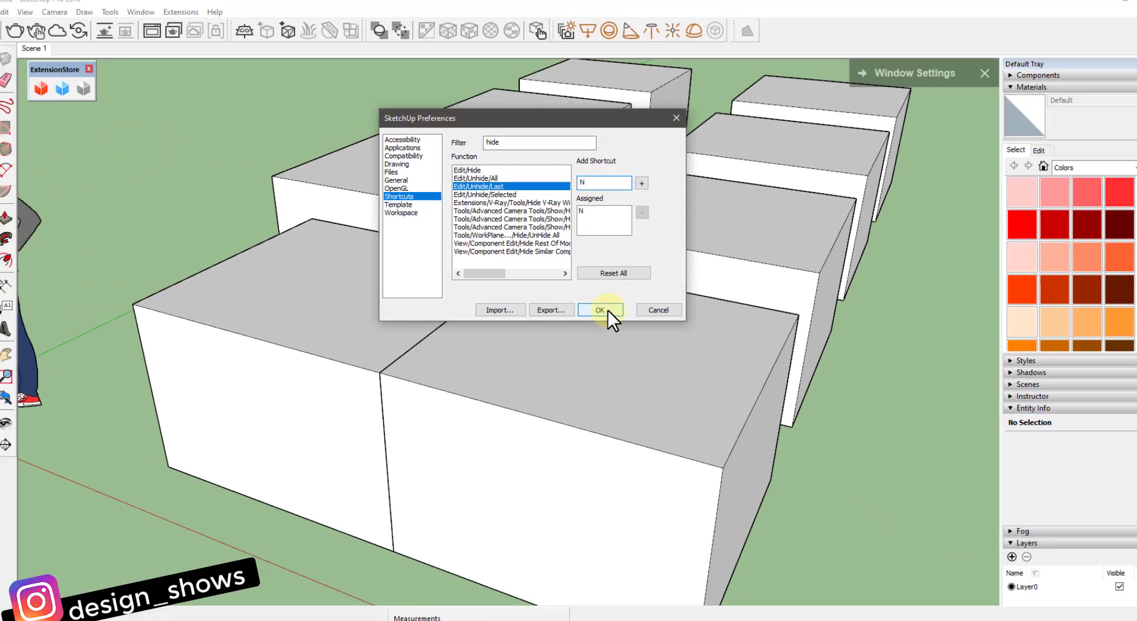
click(645, 305)
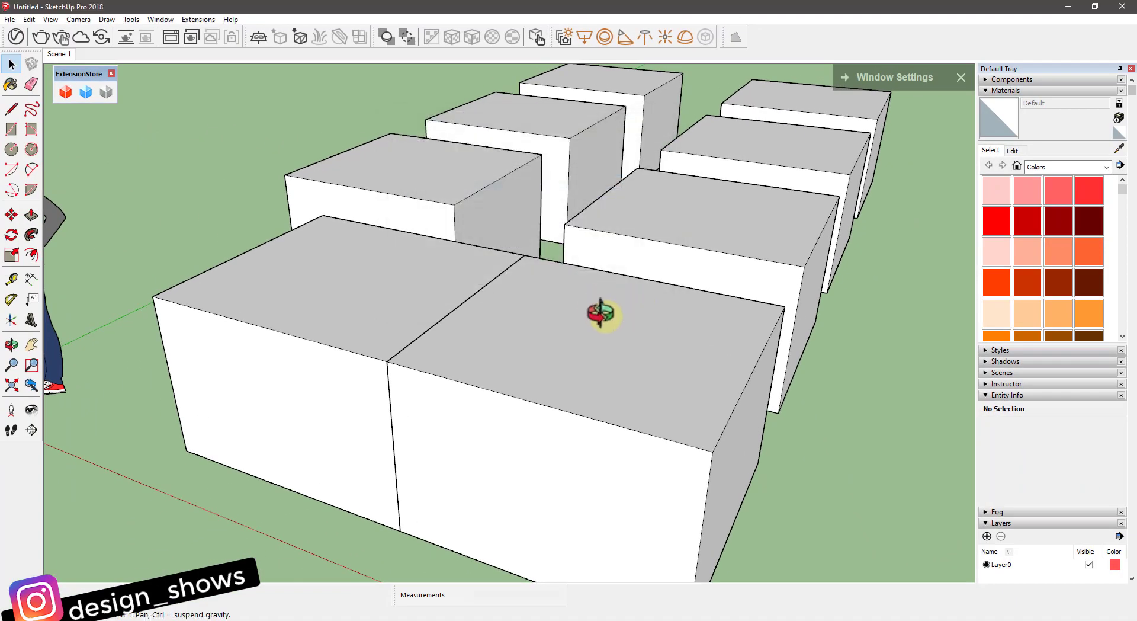
Step: Check the View menu, then open a box component for editing and exit again
scroll(427, 320, down, 5)
mouse_move(438, 353)
middle_down()
mouse_move(457, 375)
mouse_move(421, 378)
middle_up()
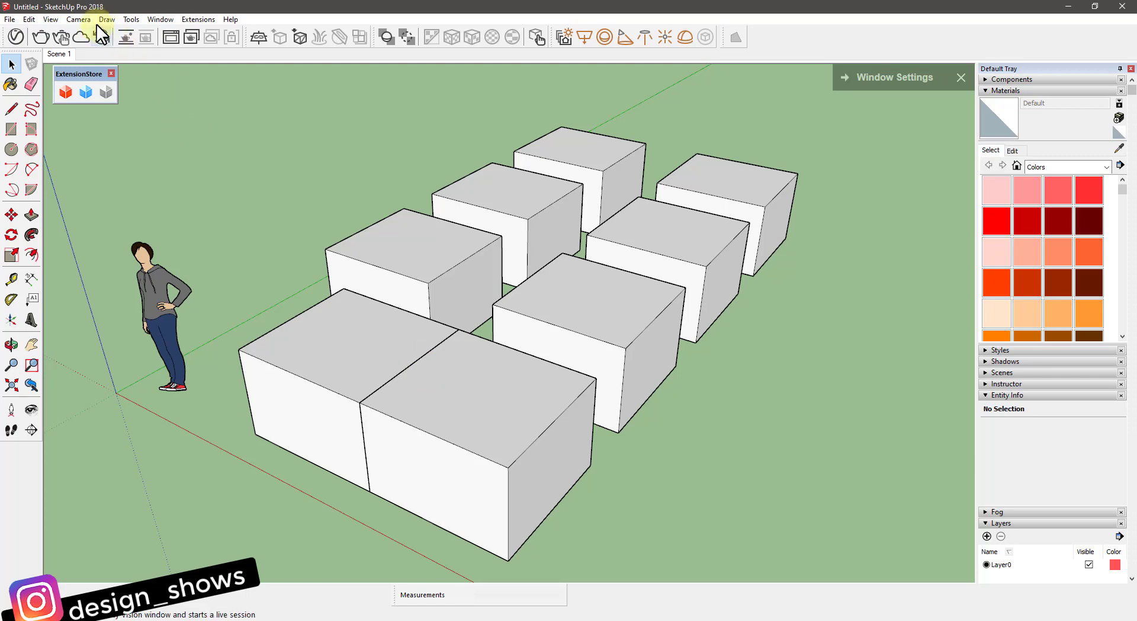
click(53, 19)
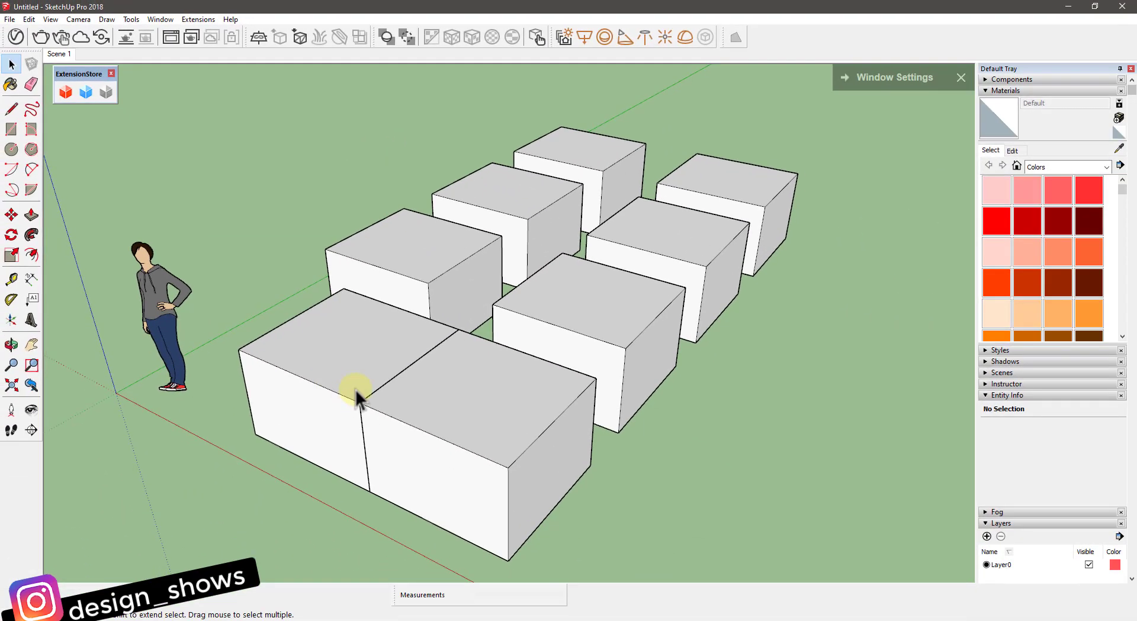
double_click(356, 389)
mouse_move(343, 375)
middle_down()
mouse_move(605, 317)
mouse_move(162, 448)
mouse_move(150, 287)
mouse_move(610, 259)
mouse_move(881, 307)
mouse_move(1084, 467)
mouse_move(356, 475)
mouse_move(264, 399)
mouse_move(335, 355)
mouse_move(328, 344)
middle_up()
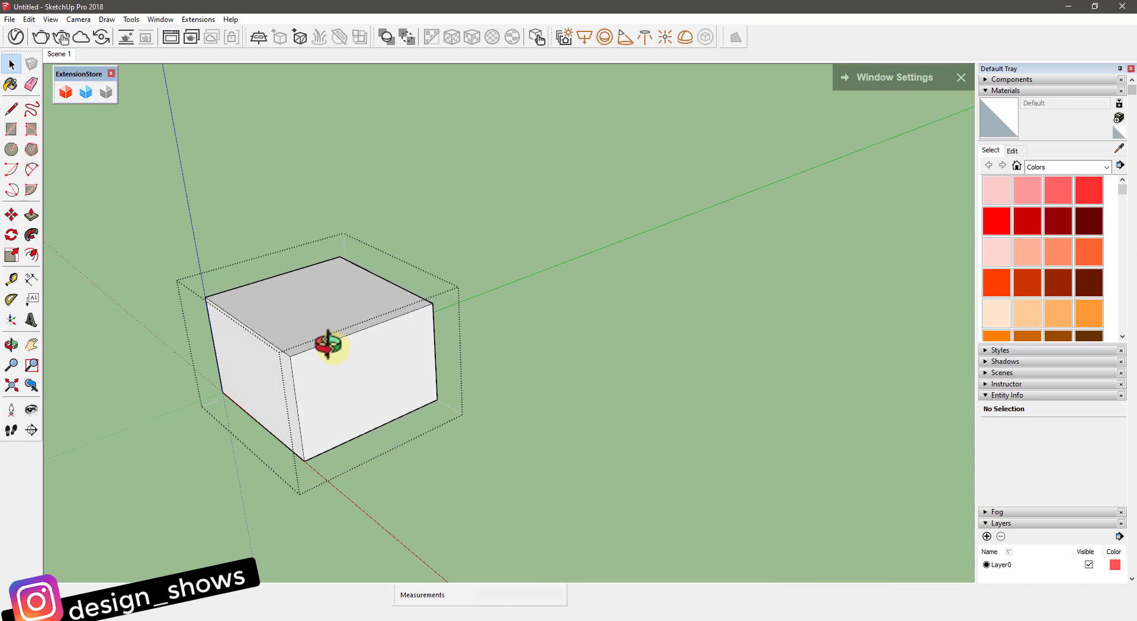
key(Escape)
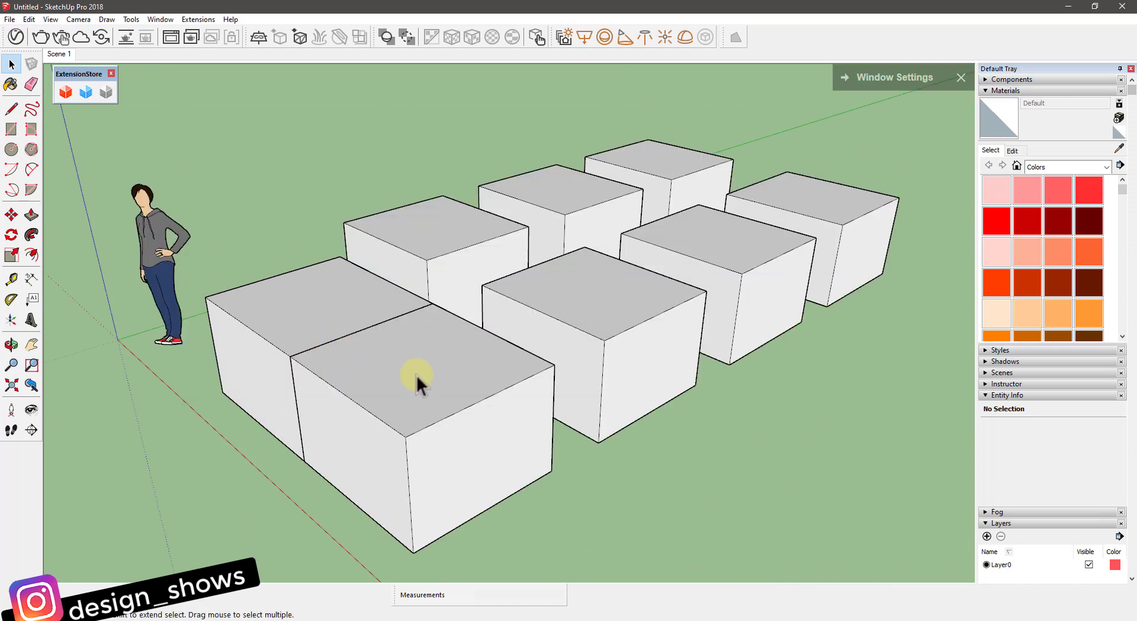
Step: Edit the front box component and push/pull its end face out 7' 10 3/16" along the row
double_click(415, 375)
mouse_move(415, 376)
middle_down()
mouse_move(472, 359)
mouse_move(197, 359)
mouse_move(304, 322)
mouse_move(656, 298)
mouse_move(724, 348)
mouse_move(563, 393)
middle_up()
key(m)
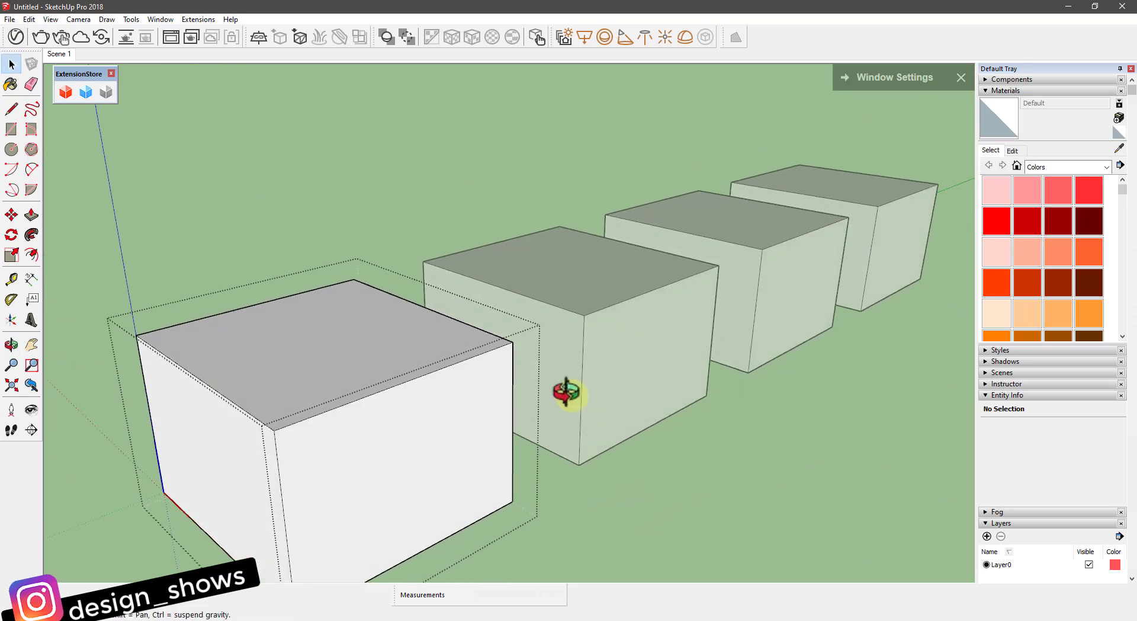
key(p)
scroll(415, 290, down, 2)
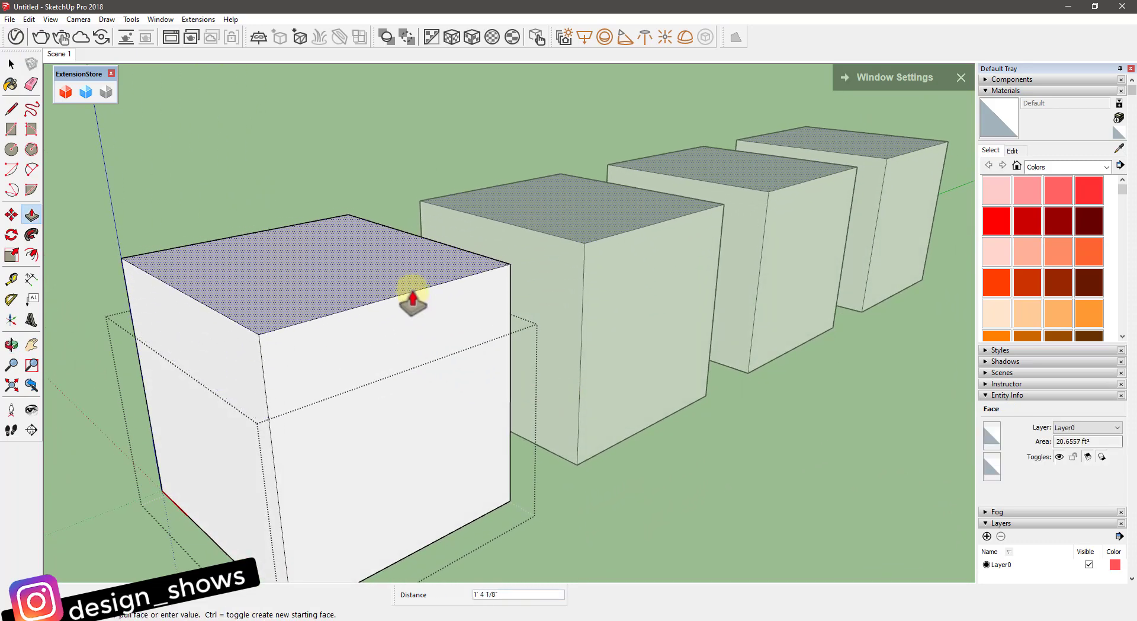
mouse_move(406, 299)
middle_down()
mouse_move(366, 332)
mouse_move(312, 317)
mouse_move(579, 324)
mouse_move(705, 362)
mouse_move(617, 375)
middle_up()
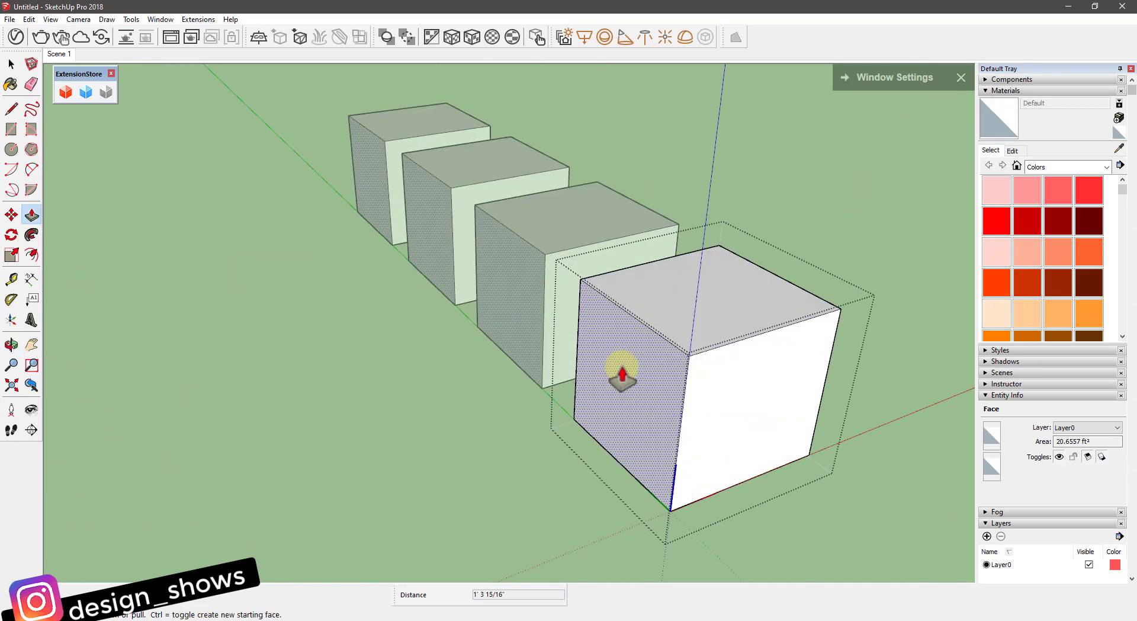
click(617, 376)
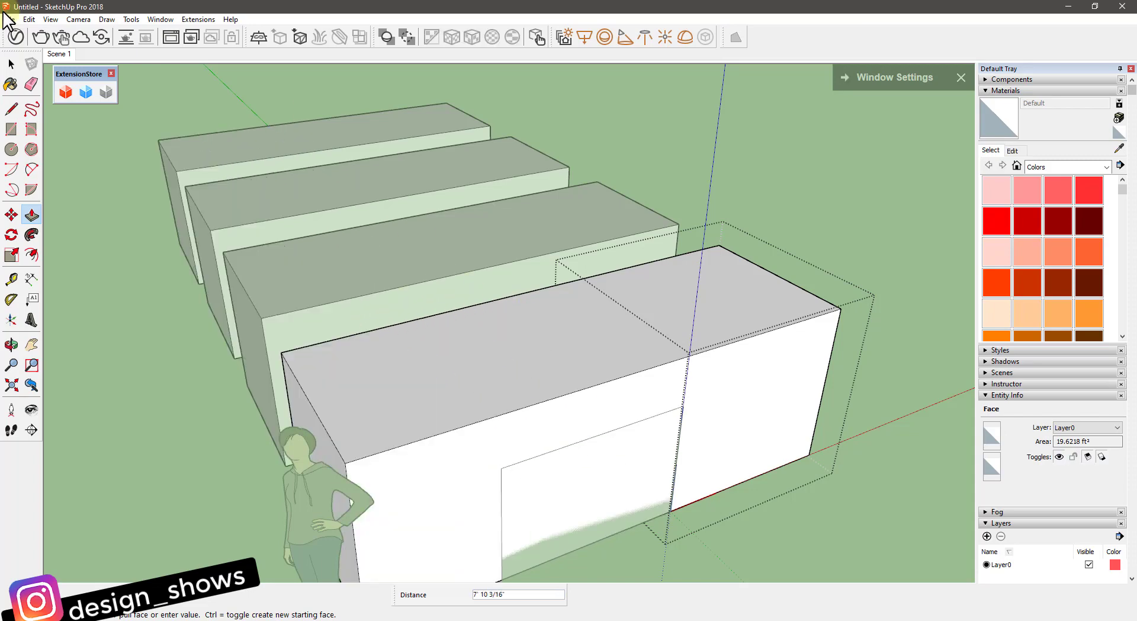
click(50, 19)
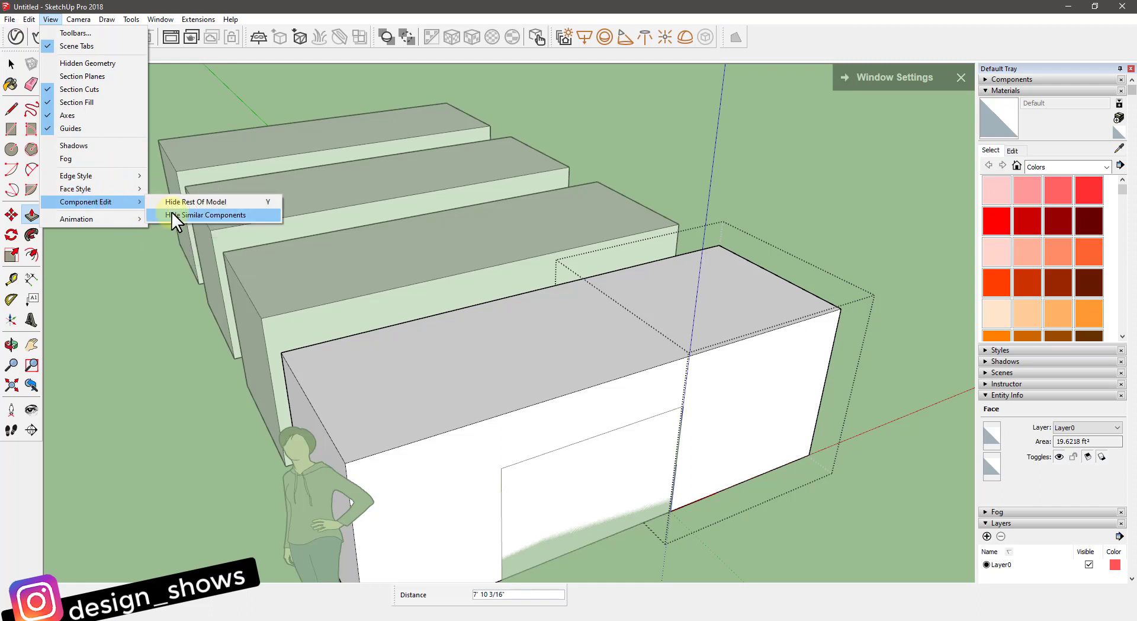
mouse_move(87, 201)
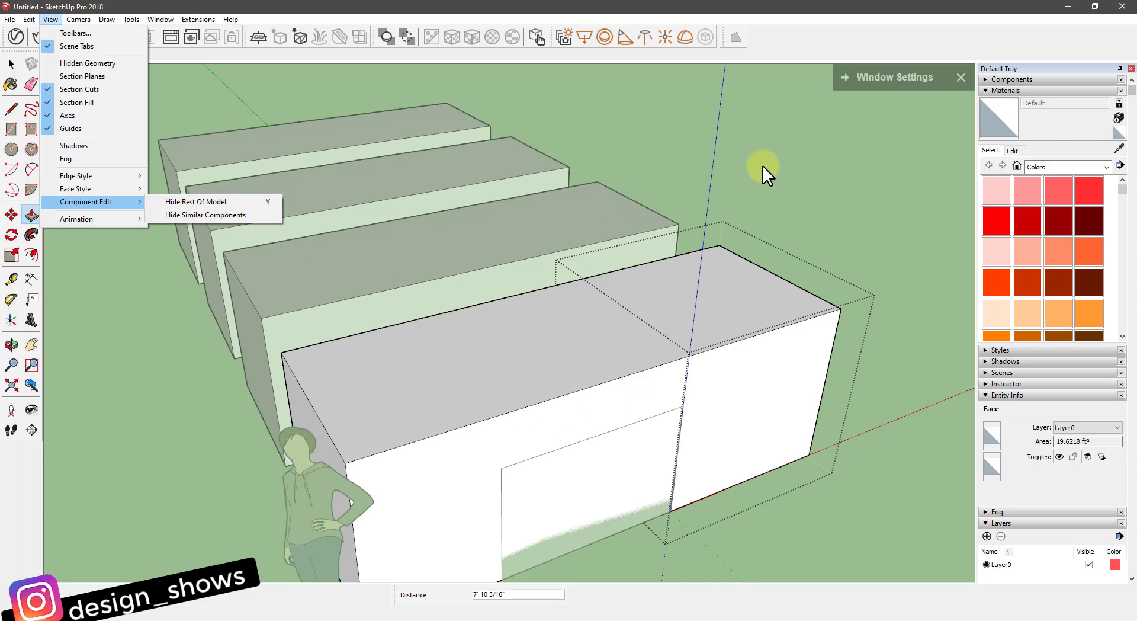
Step: Push the long block's end face back to shorten it and check the Component Edit view options
click(176, 110)
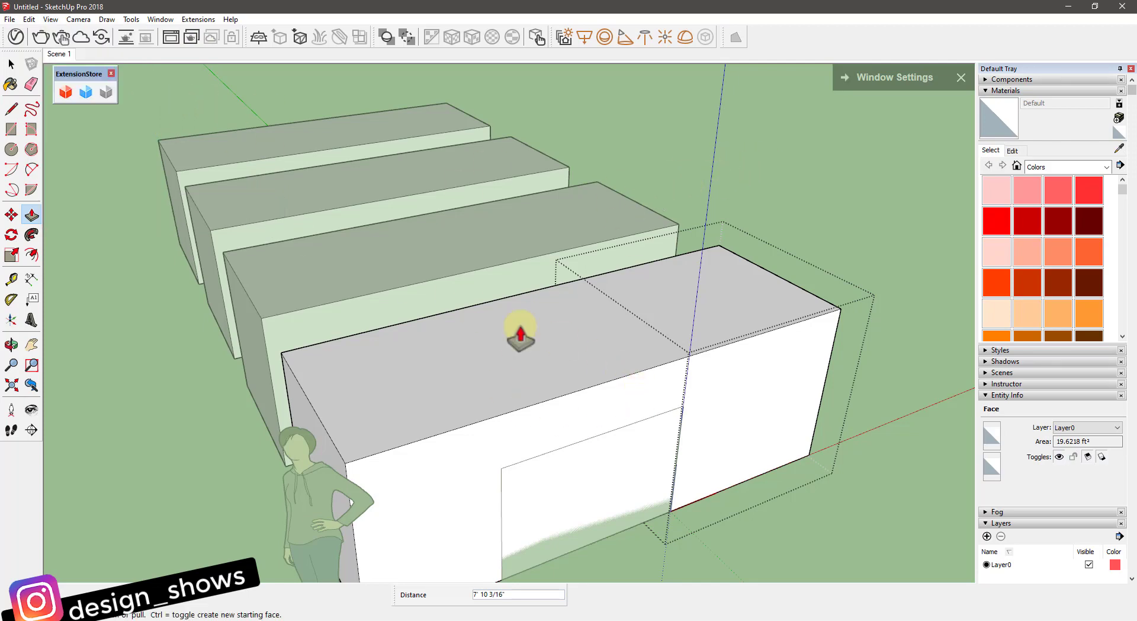
click(325, 406)
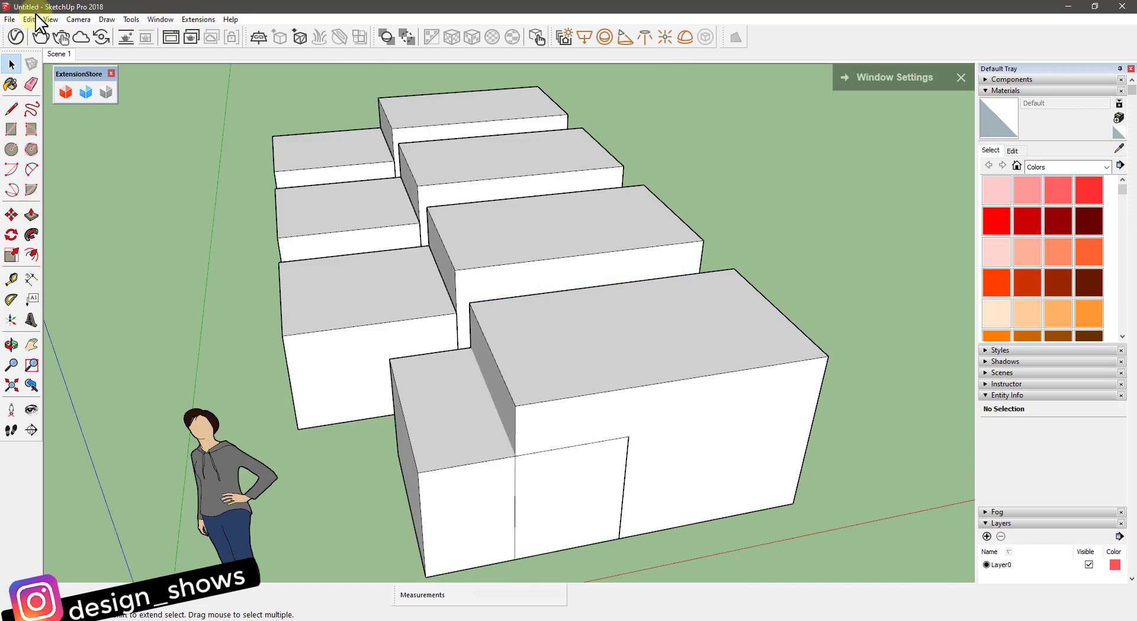
click(50, 20)
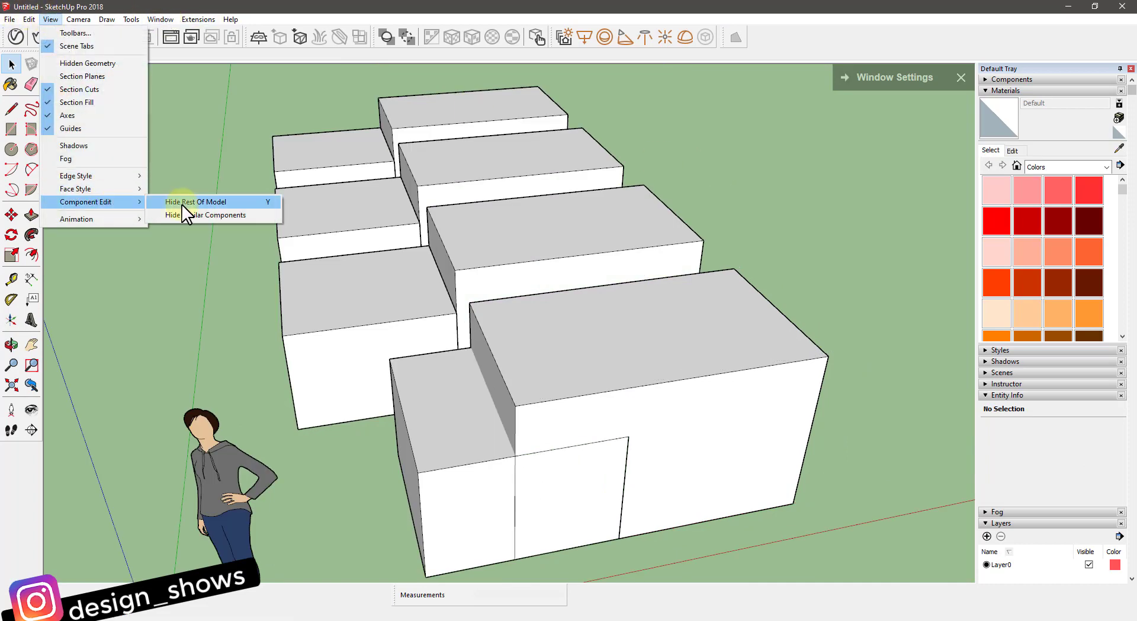
Step: In Preferences > Shortcuts, filter 'hide re' to find Hide Rest Of Model, then cancel unchanged
click(160, 20)
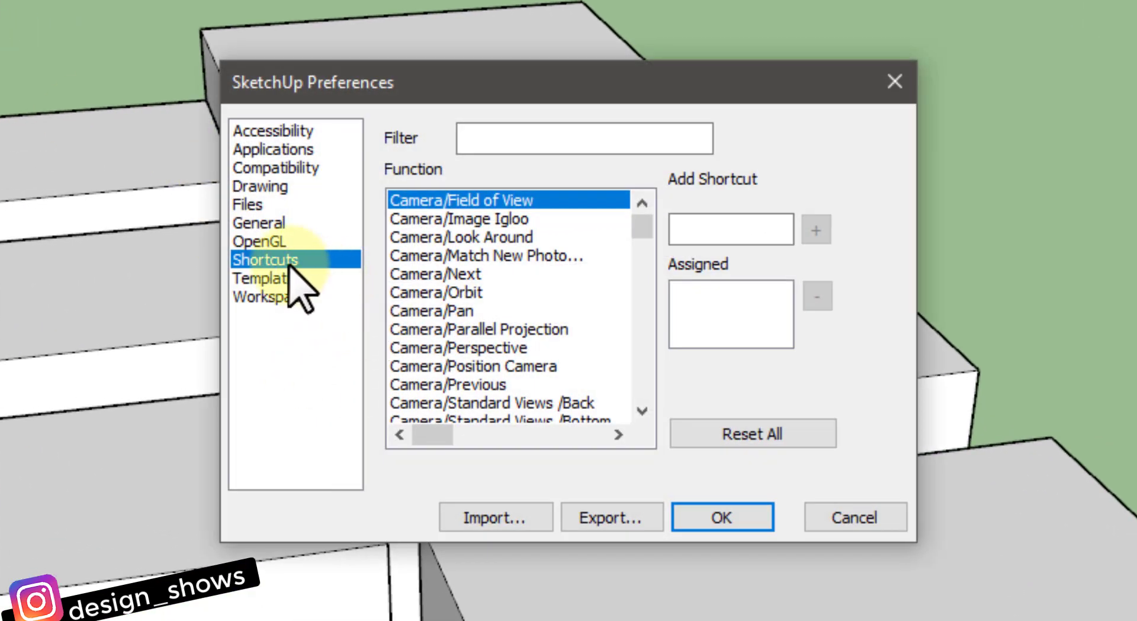
click(504, 142)
text(h)
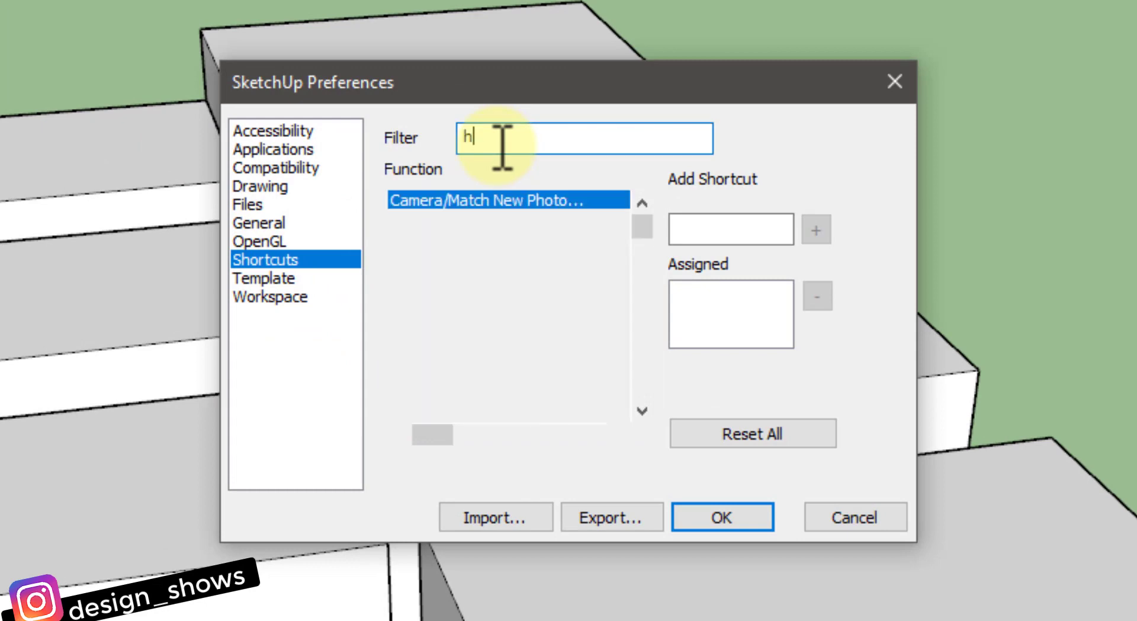
text(ide re)
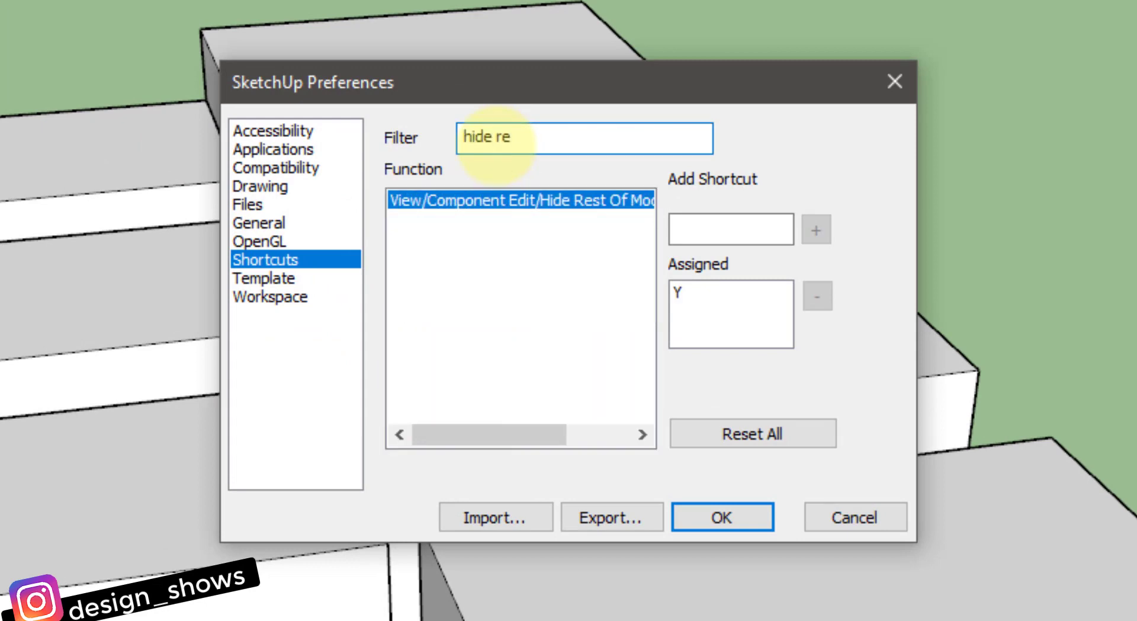
click(471, 201)
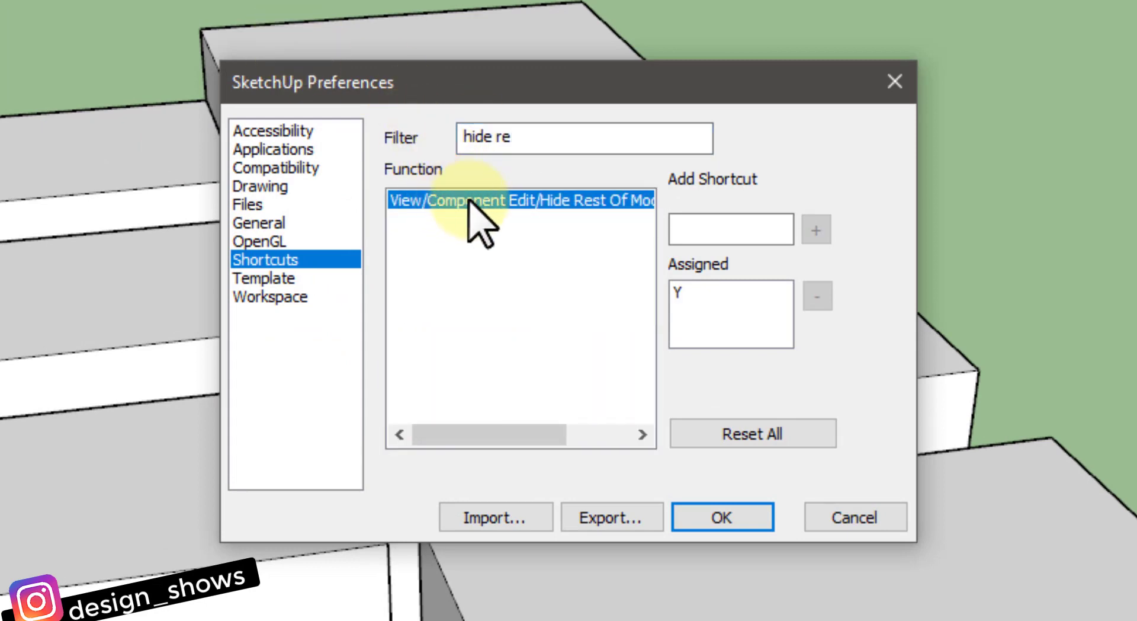
click(723, 230)
text(Y)
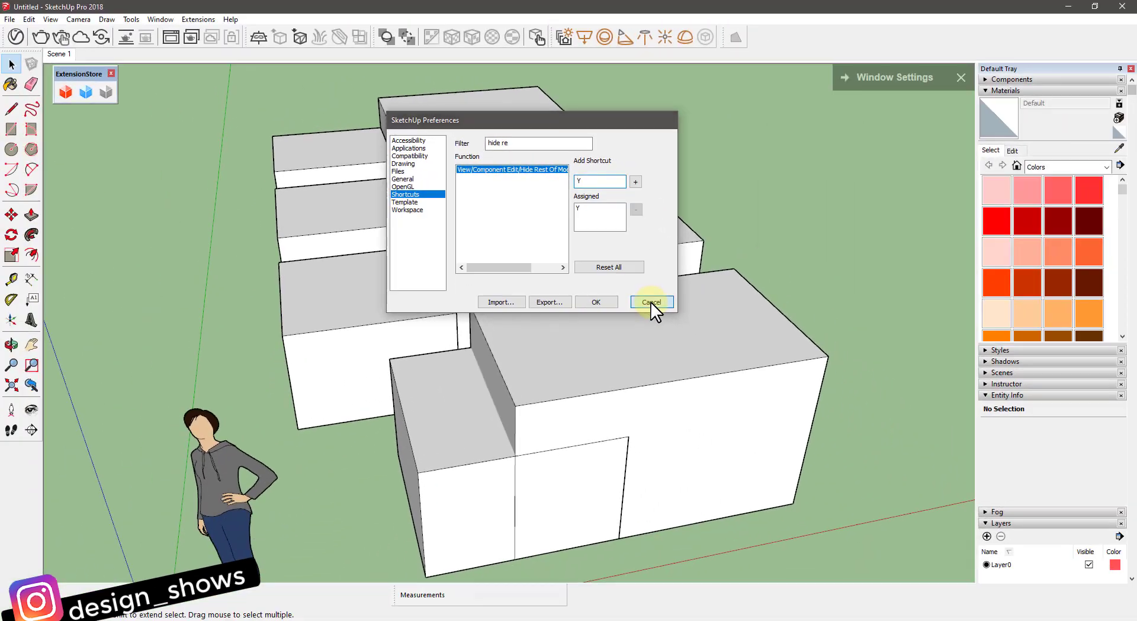
click(650, 301)
mouse_move(626, 264)
middle_down()
mouse_move(536, 246)
mouse_move(569, 272)
mouse_move(662, 261)
middle_up()
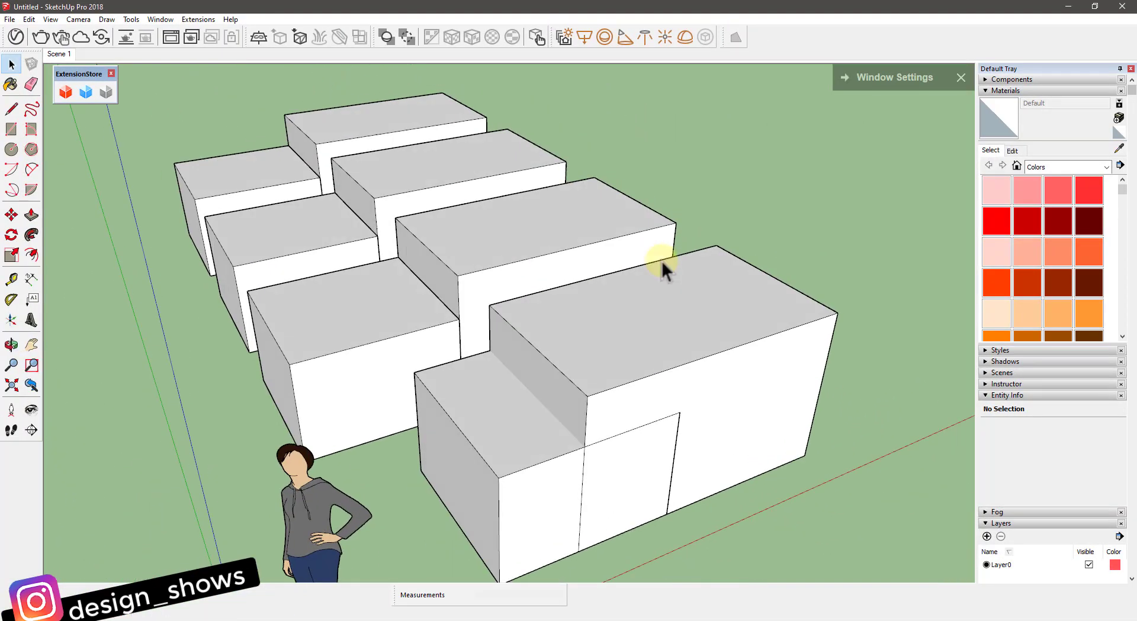
Step: Orbit around the massing blocks and figure, then open the Extension Store
mouse_move(571, 238)
middle_down()
mouse_move(649, 170)
mouse_move(550, 253)
mouse_move(515, 262)
middle_up()
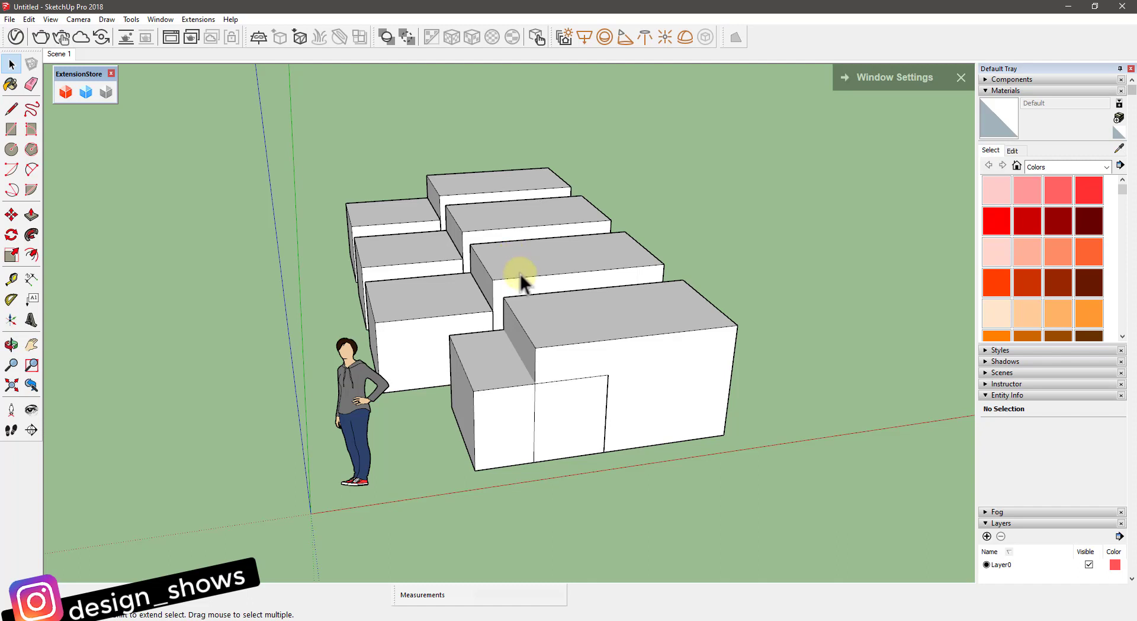
mouse_move(520, 274)
middle_down()
mouse_move(456, 266)
mouse_move(530, 290)
middle_up()
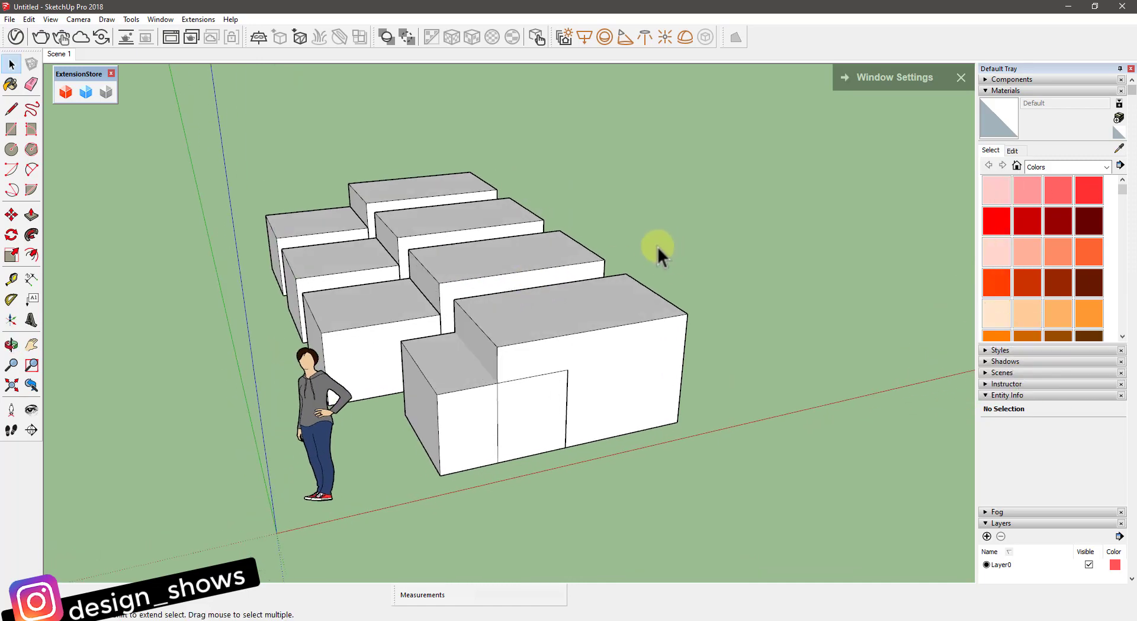
click(65, 92)
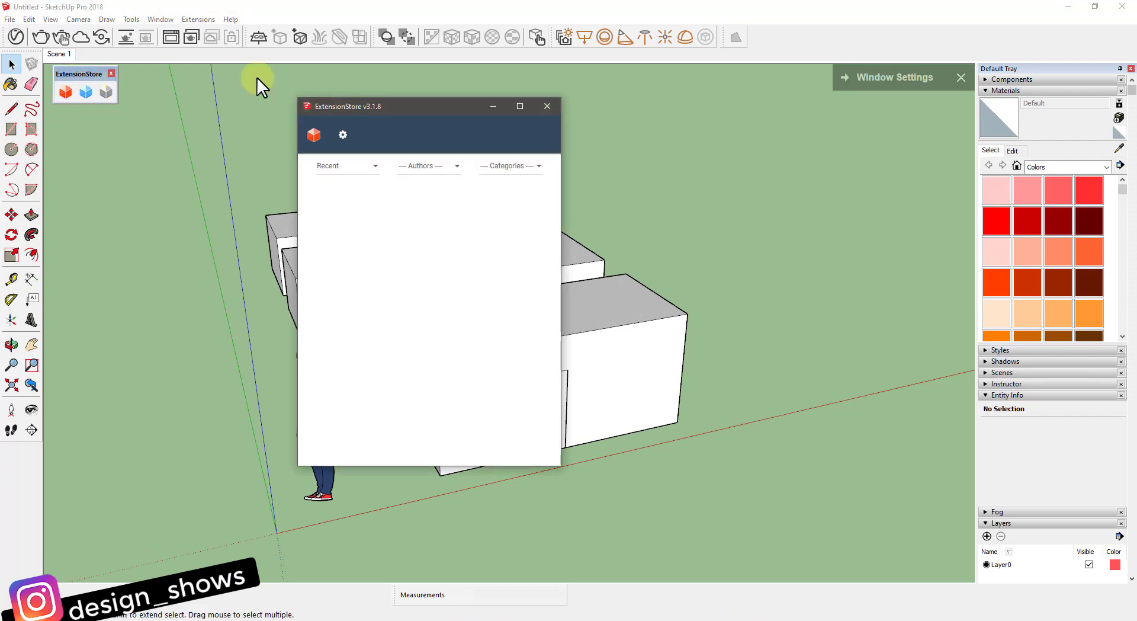
Step: Search the Extension Store for 'window setting', install AMS Window Settings, and close the store
drag(391, 102, 390, 98)
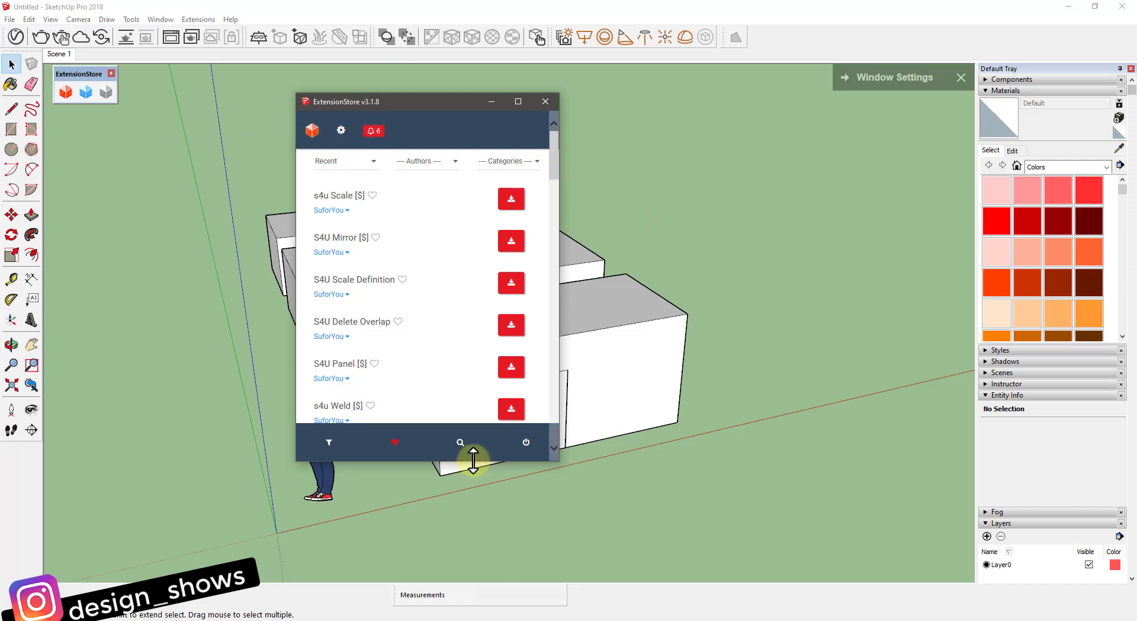
click(461, 442)
text(window settin)
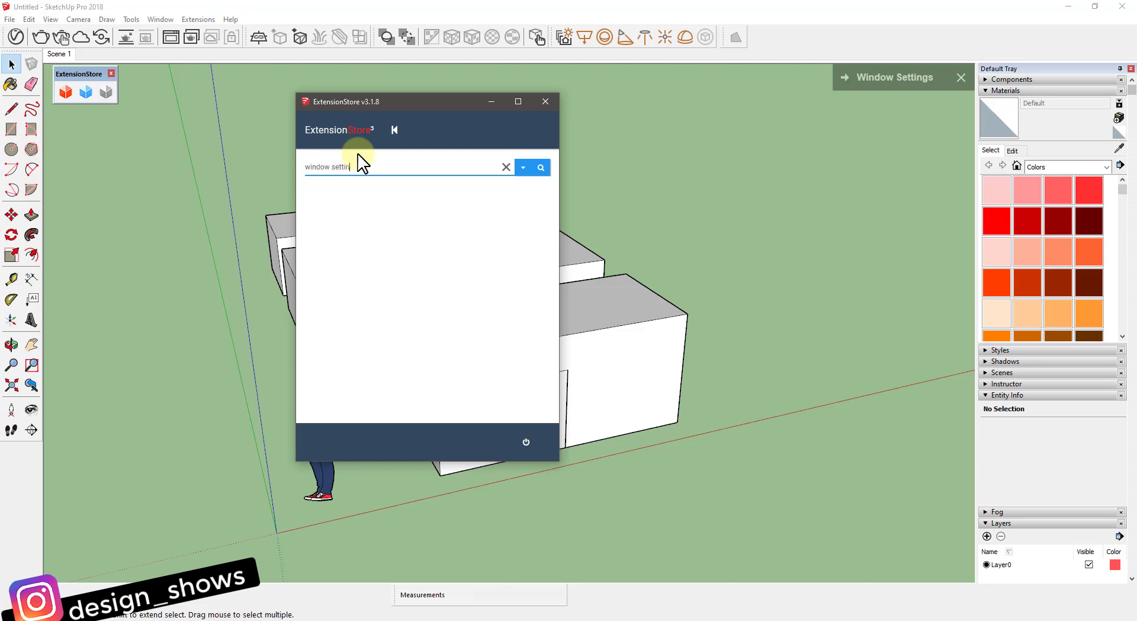
text(g)
key(Return)
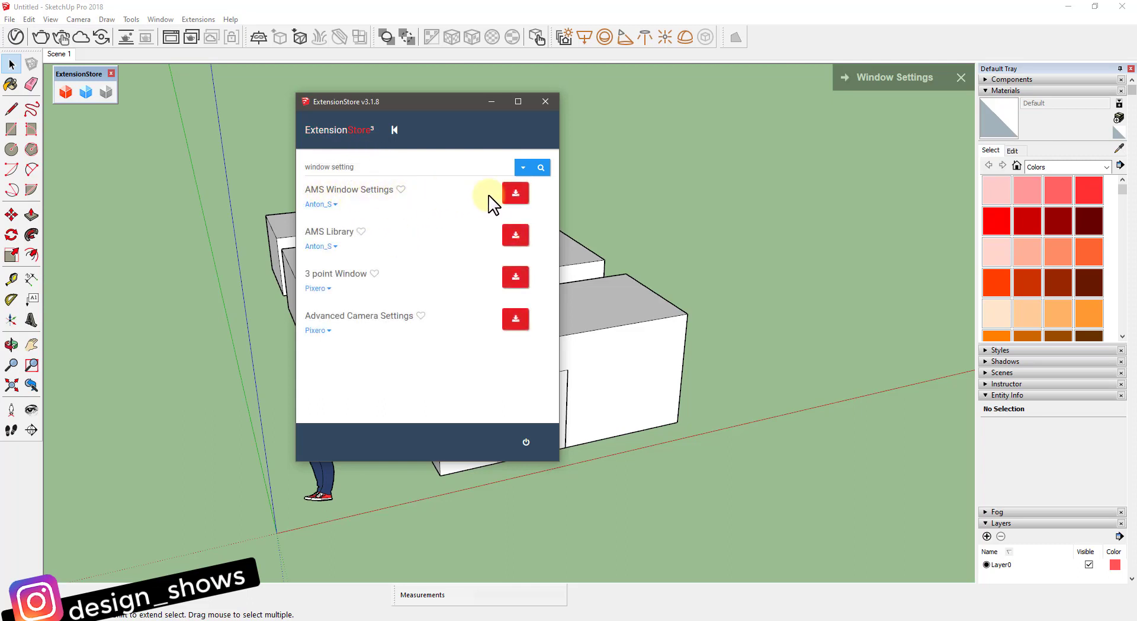
click(511, 195)
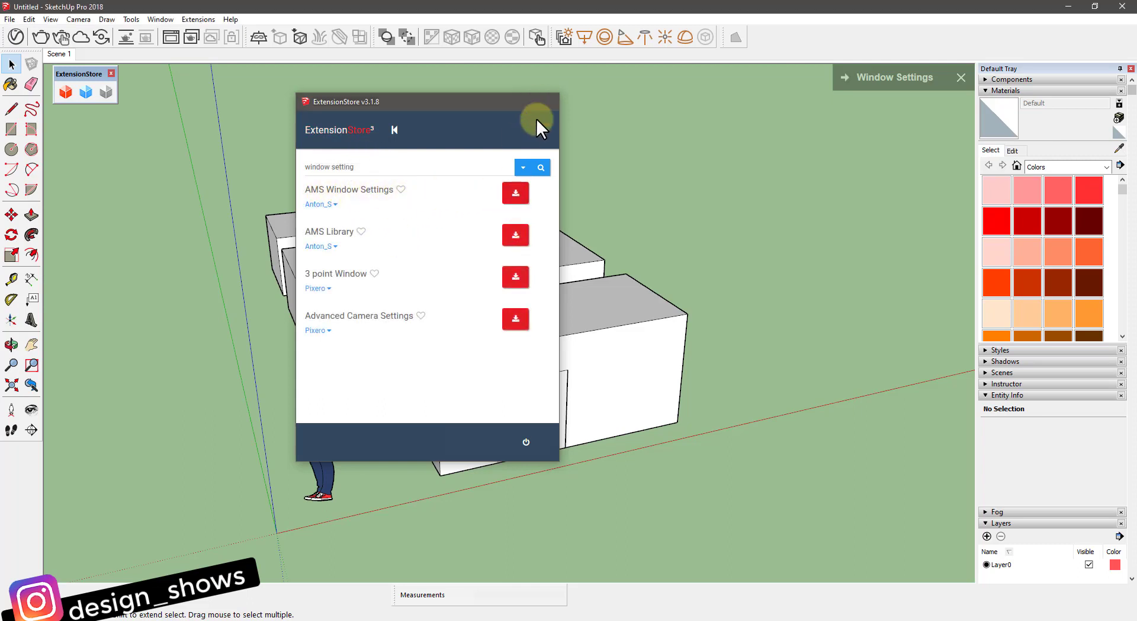
click(545, 102)
mouse_move(532, 229)
middle_down()
mouse_move(432, 233)
mouse_move(547, 215)
middle_up()
Step: Expand the Window Settings panel and switch SketchUp to Full Screen mode
scroll(499, 240, up, 2)
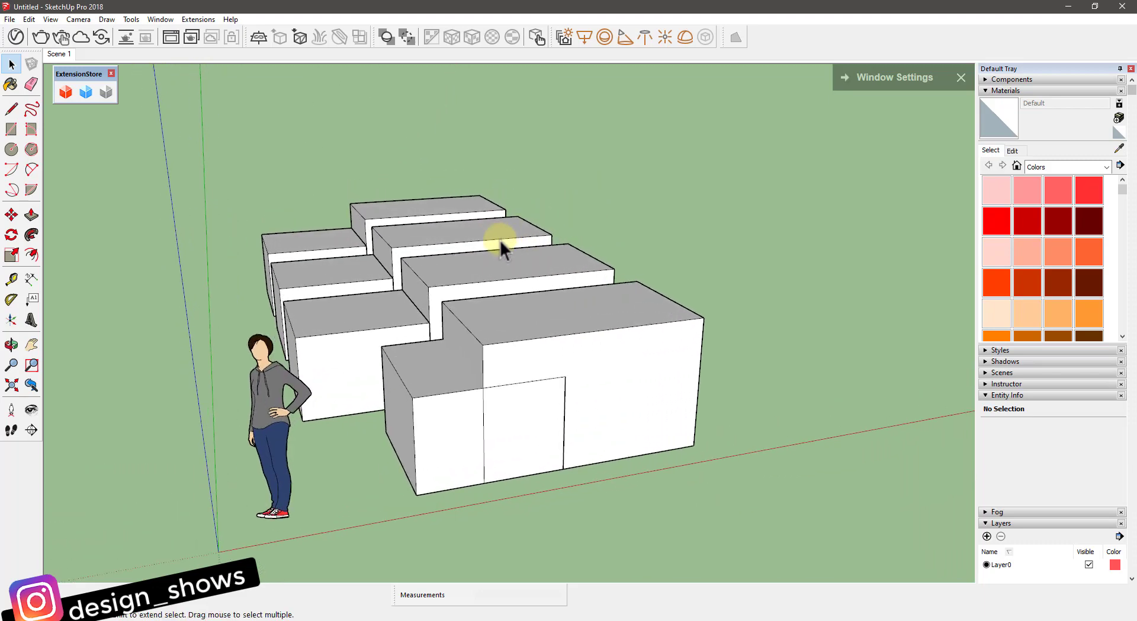
scroll(485, 254, up, 2)
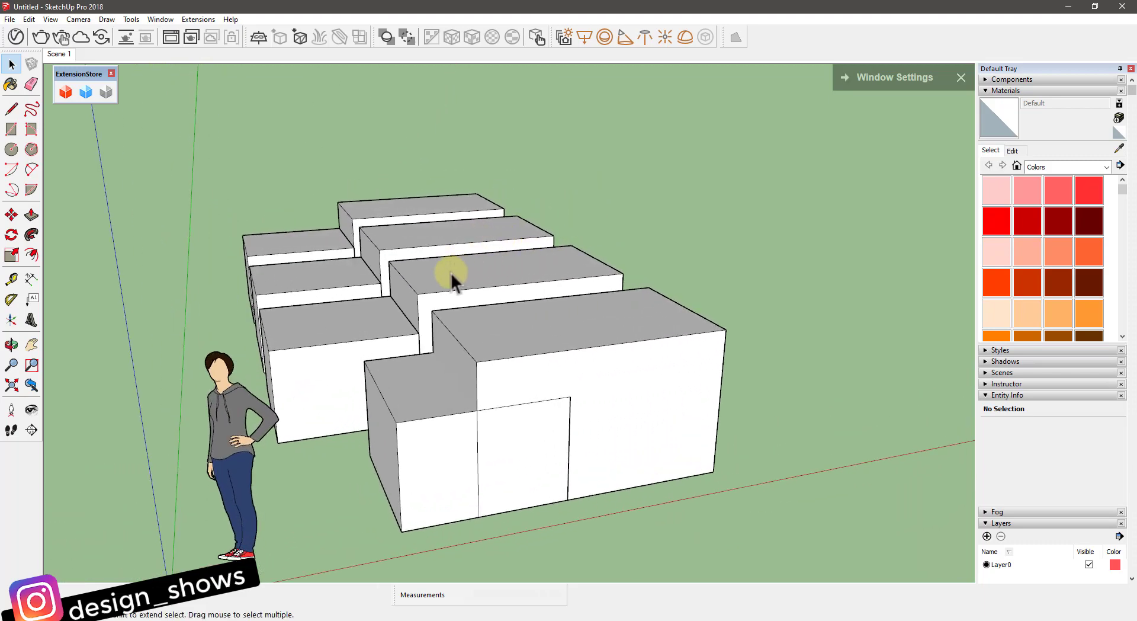
mouse_move(436, 266)
middle_down()
mouse_move(425, 264)
mouse_move(437, 255)
middle_up()
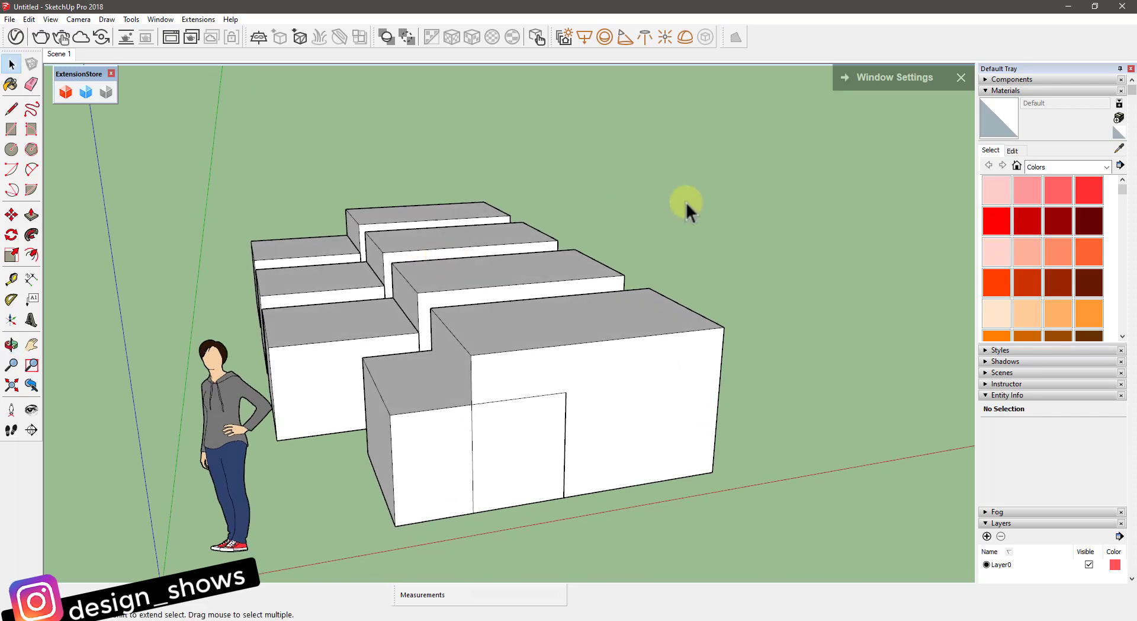
middle_drag(535, 274, 545, 272)
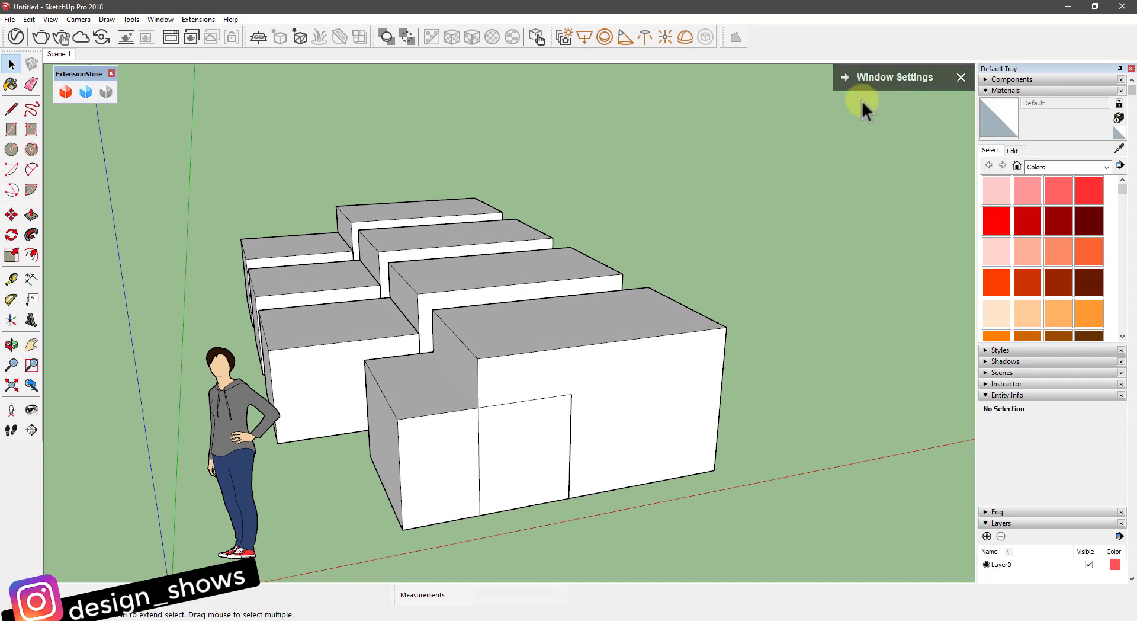
mouse_move(874, 81)
mouse_down()
mouse_move(751, 118)
mouse_move(871, 96)
mouse_up()
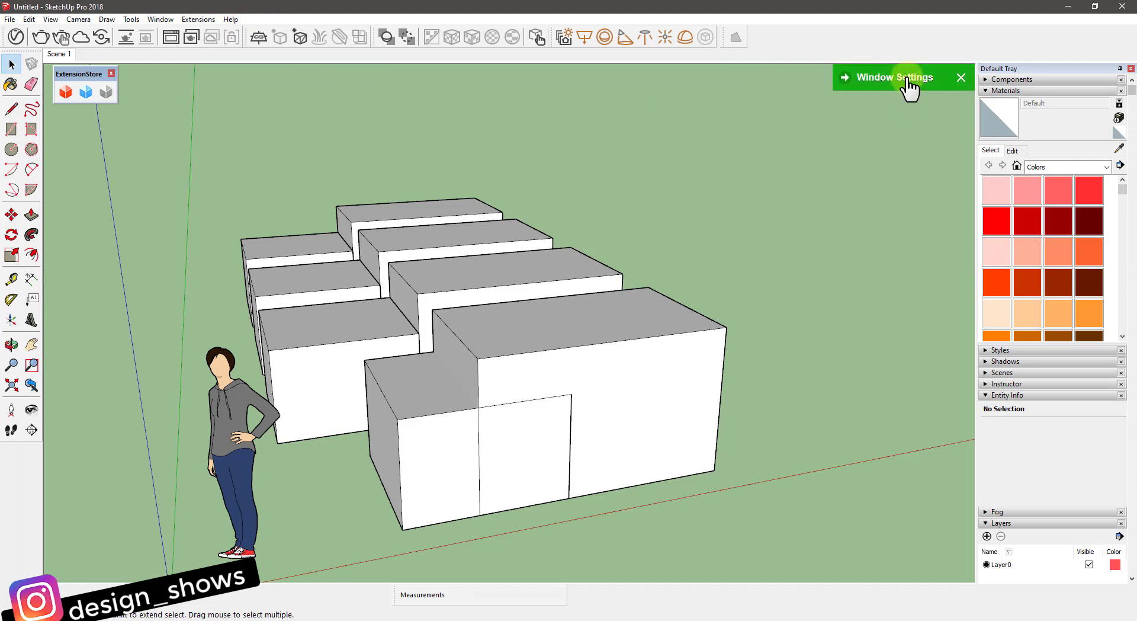
click(159, 19)
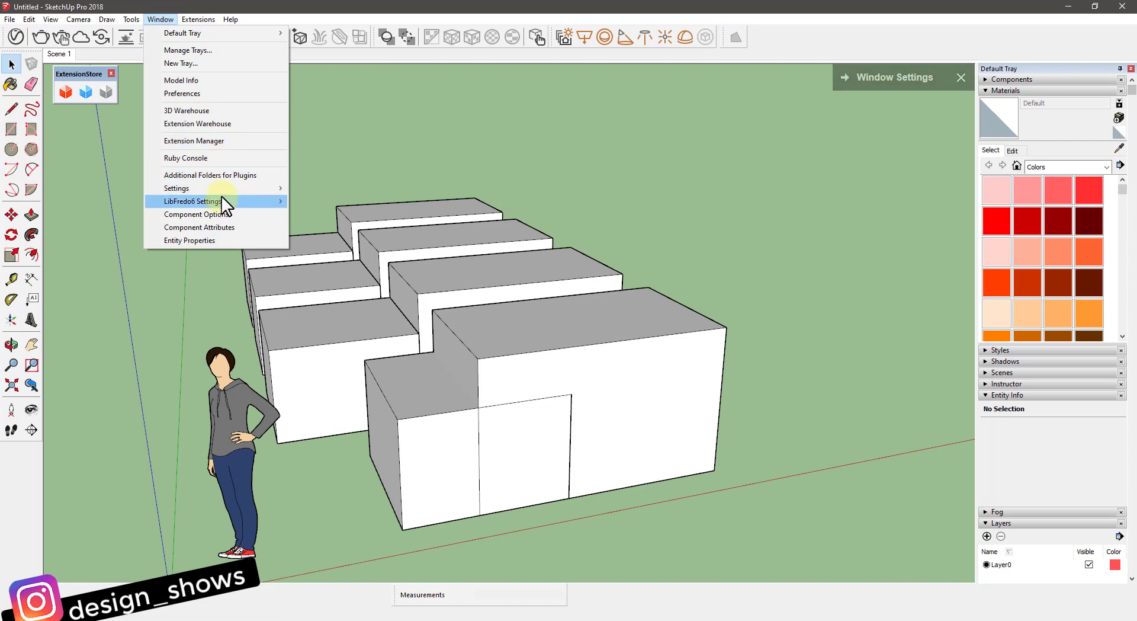
mouse_move(215, 188)
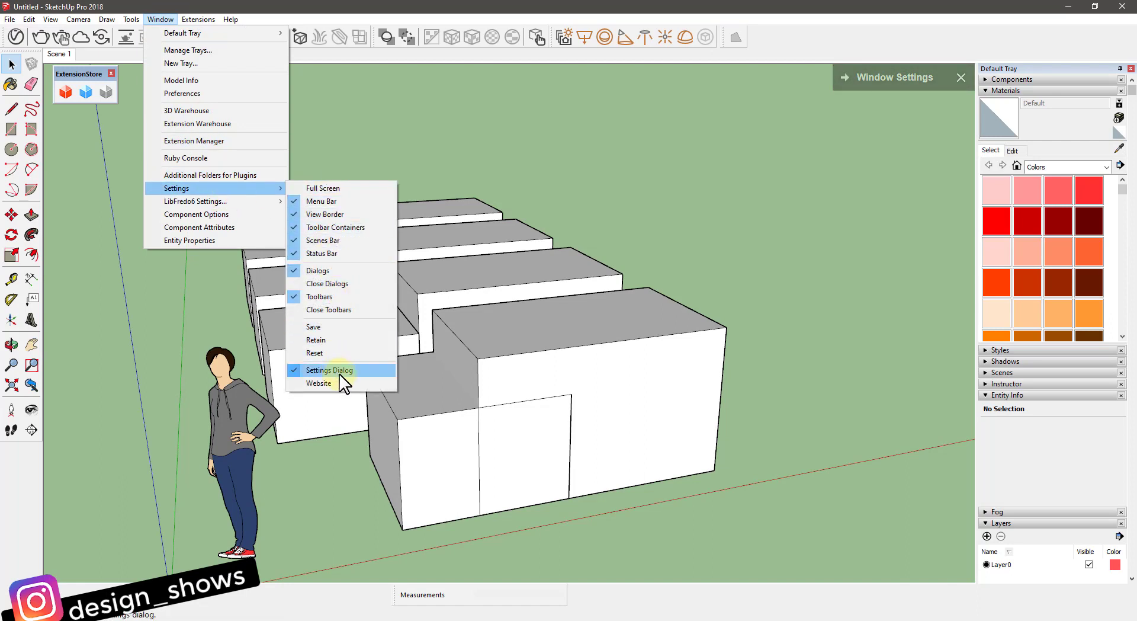
click(606, 123)
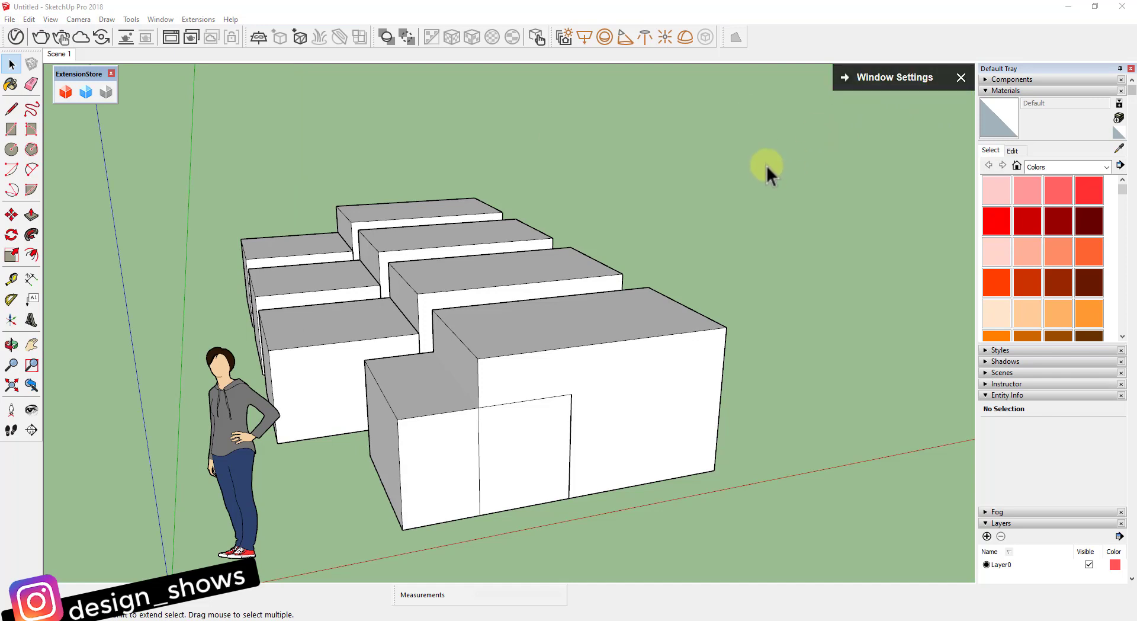
middle_drag(682, 183, 528, 286)
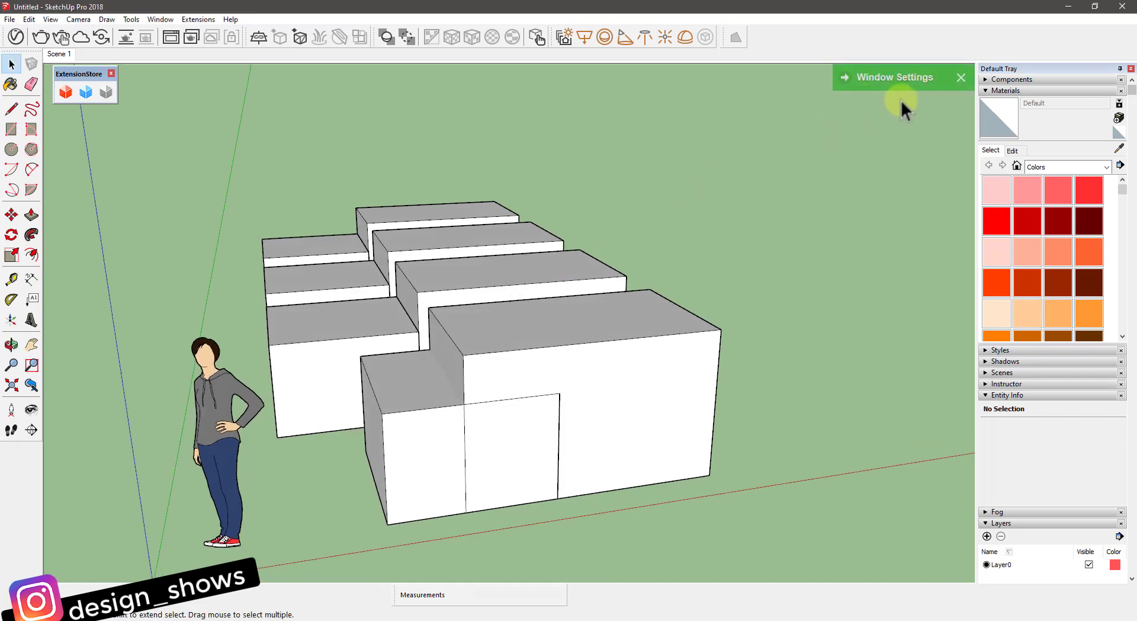
click(836, 84)
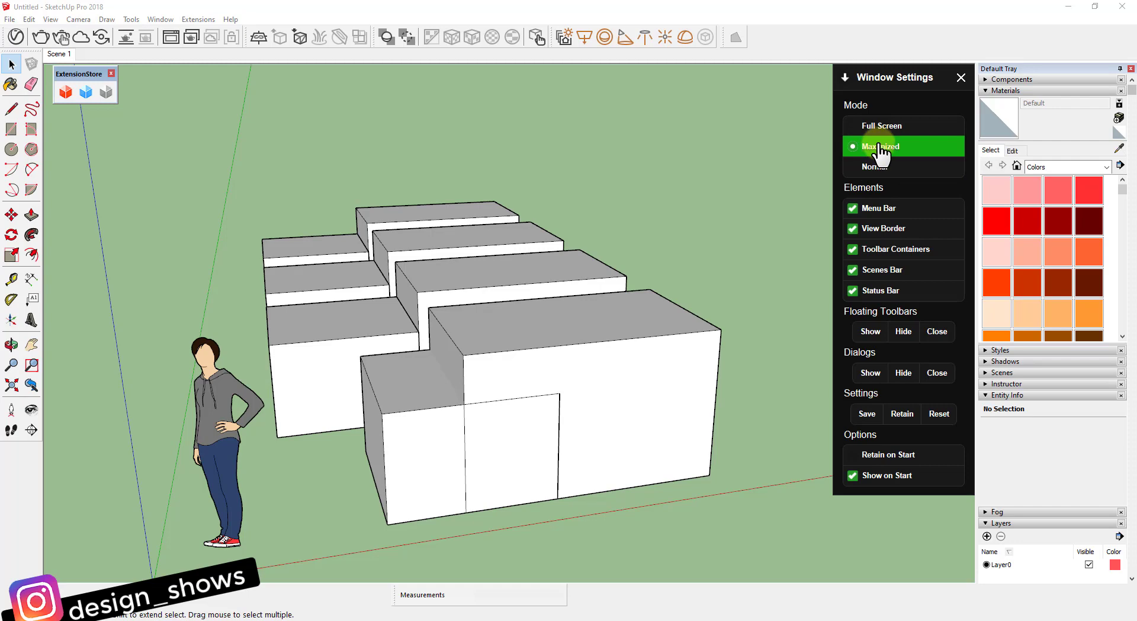
click(876, 169)
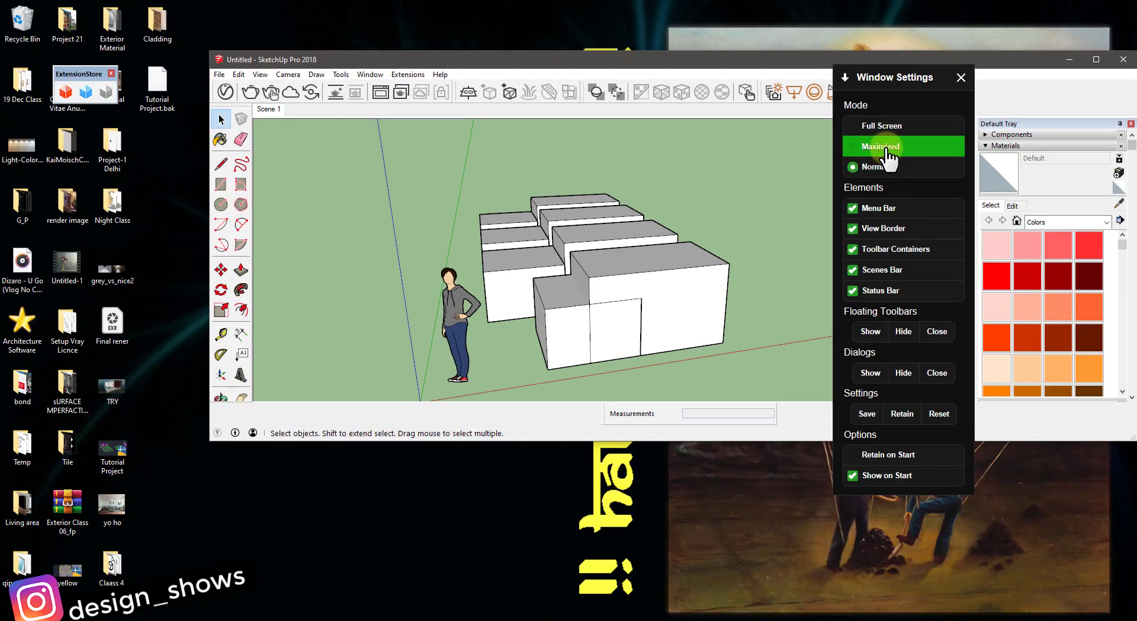
click(889, 156)
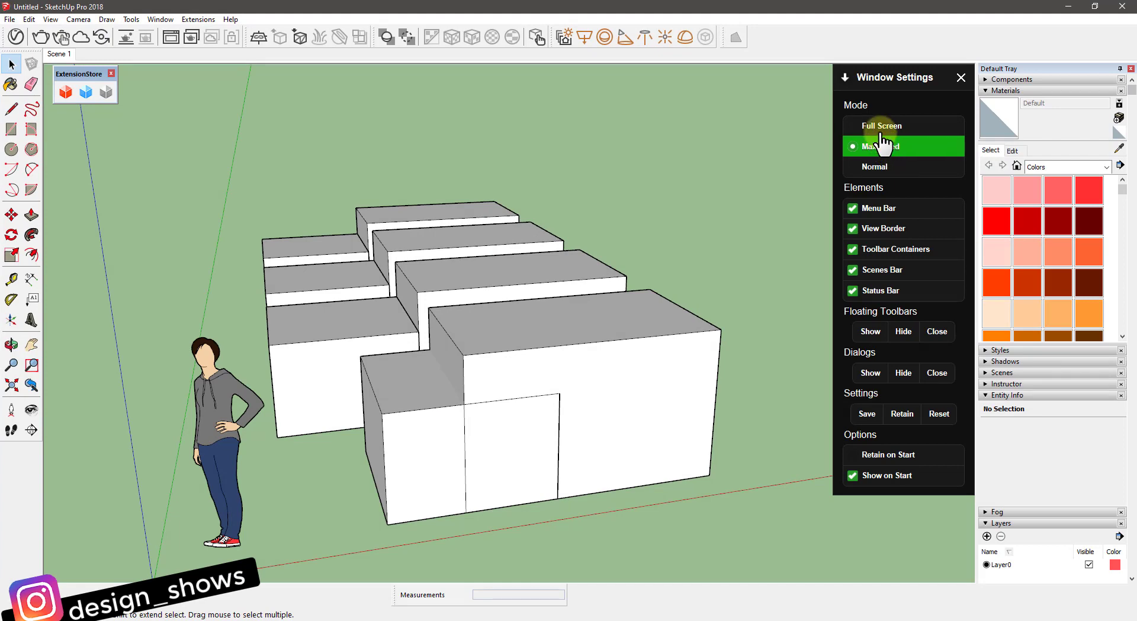
click(882, 130)
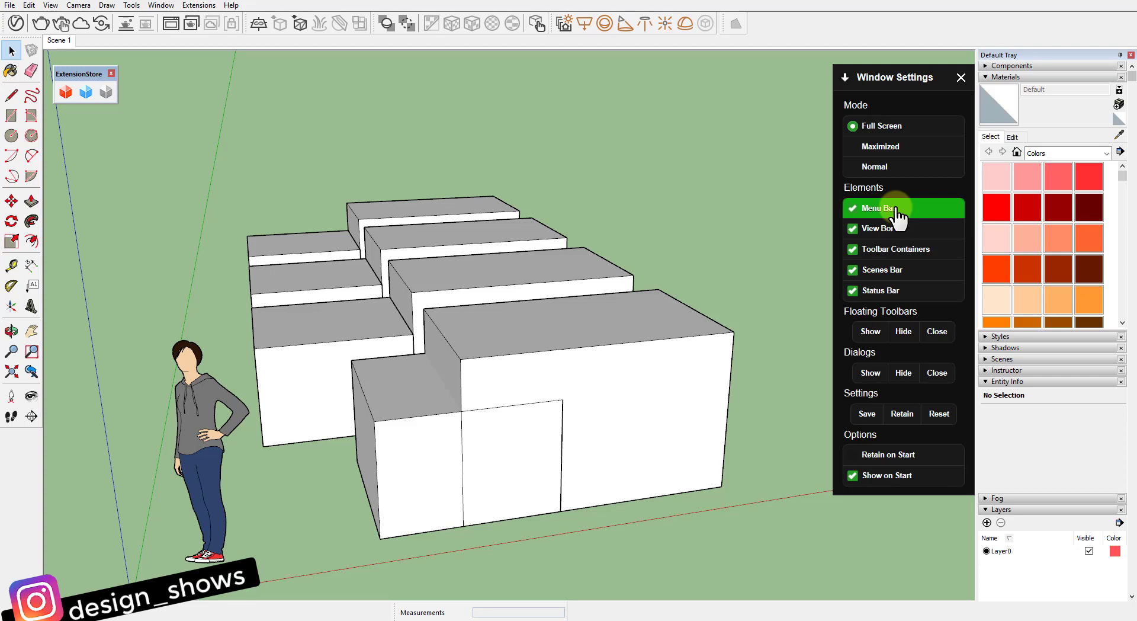
Step: Hide the menu bar, testing the view border and toolbar toggles but keeping both visible
click(896, 209)
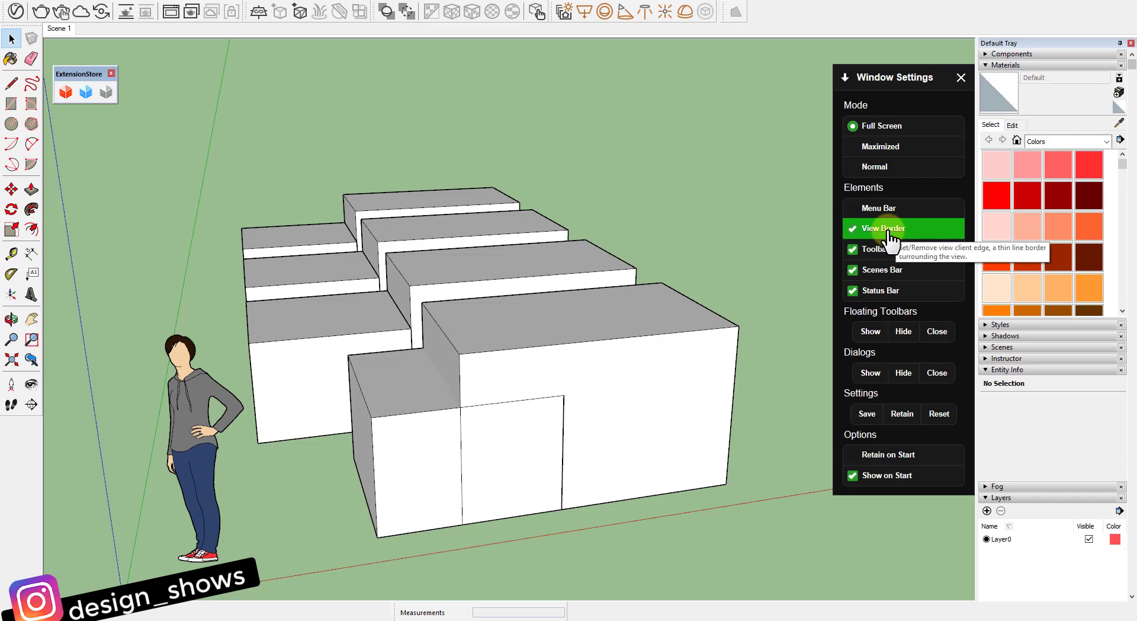
click(889, 234)
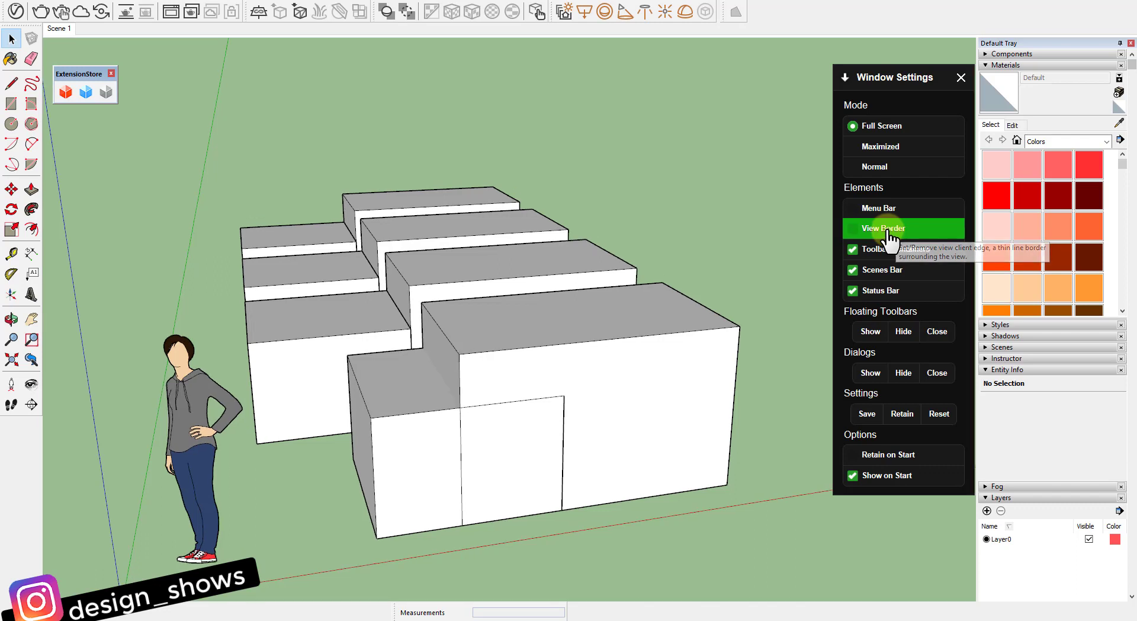
click(889, 235)
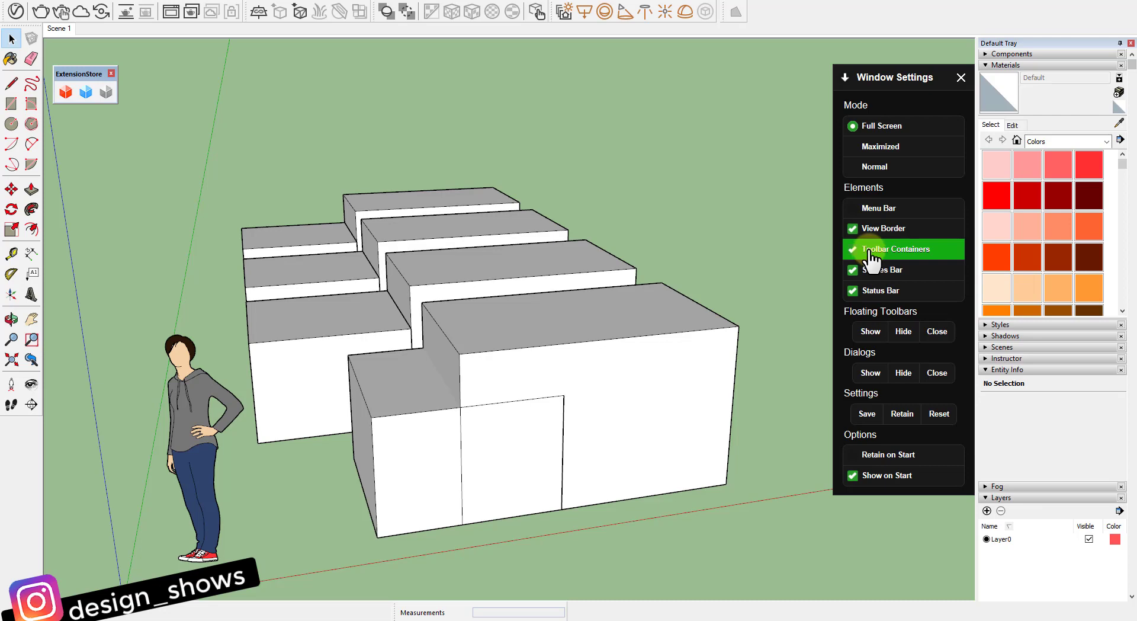
click(872, 256)
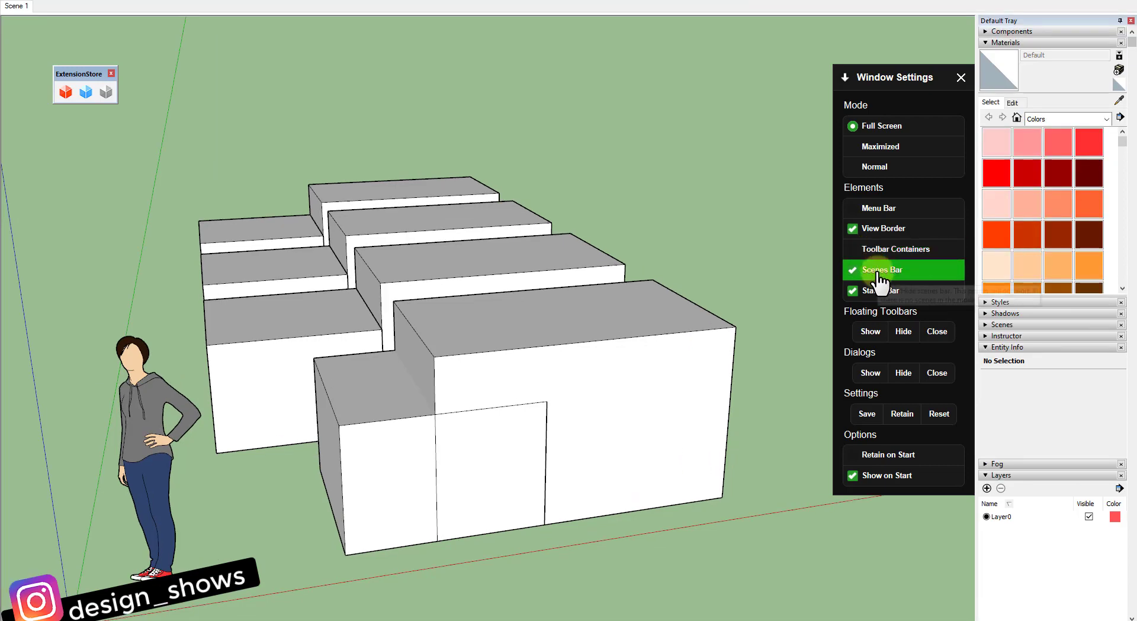
click(881, 274)
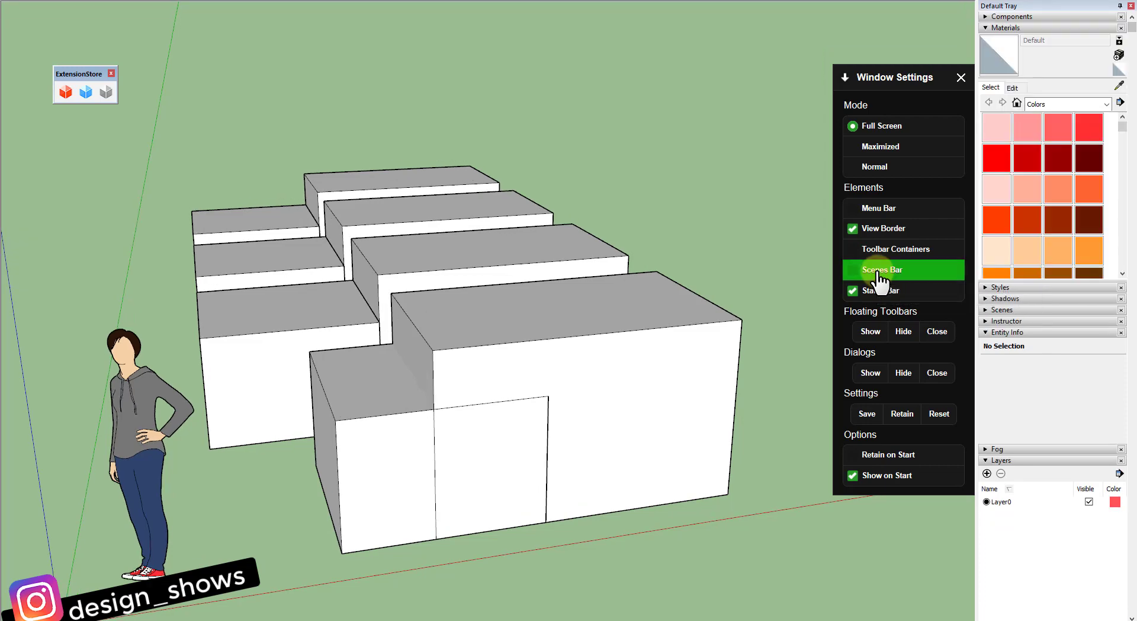
click(879, 274)
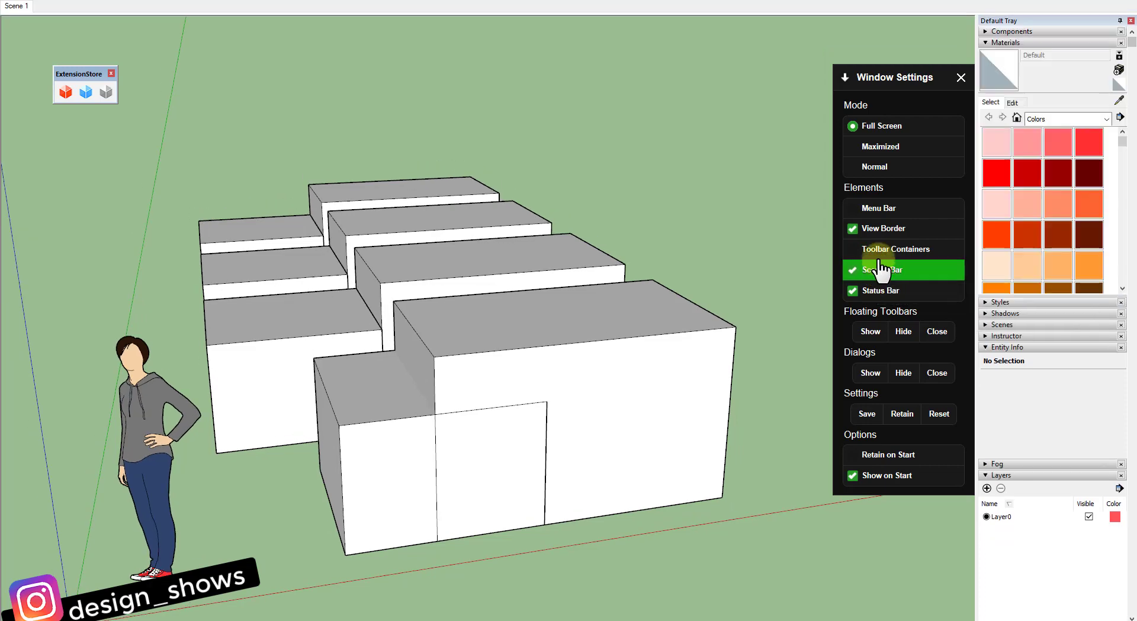
click(882, 249)
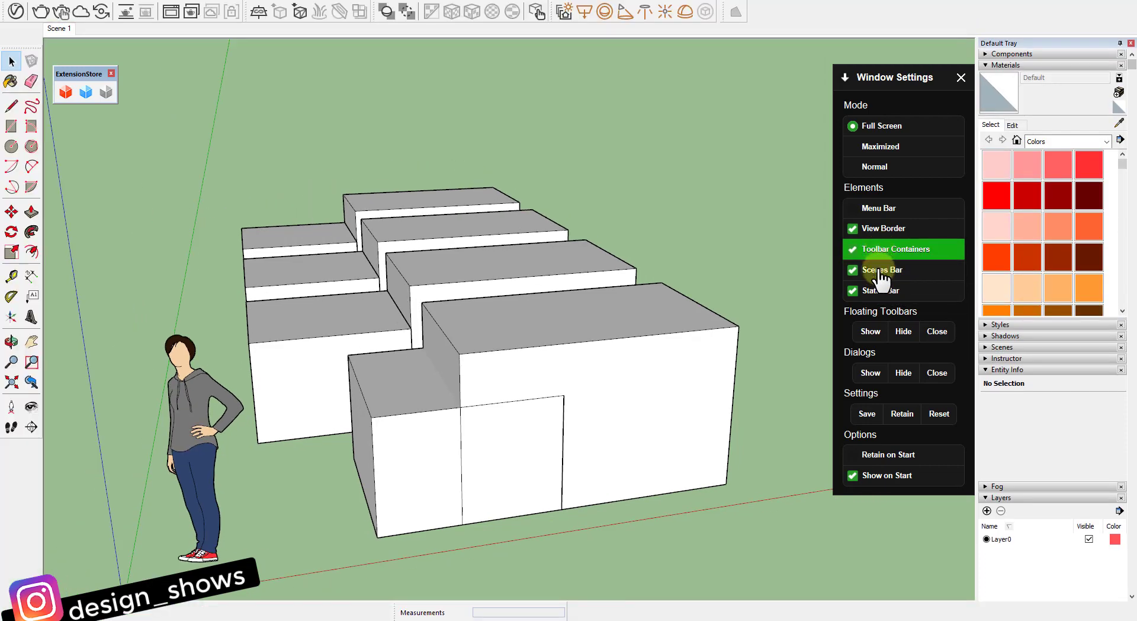
Step: Hide the scenes bar and the status bar
click(881, 274)
click(882, 274)
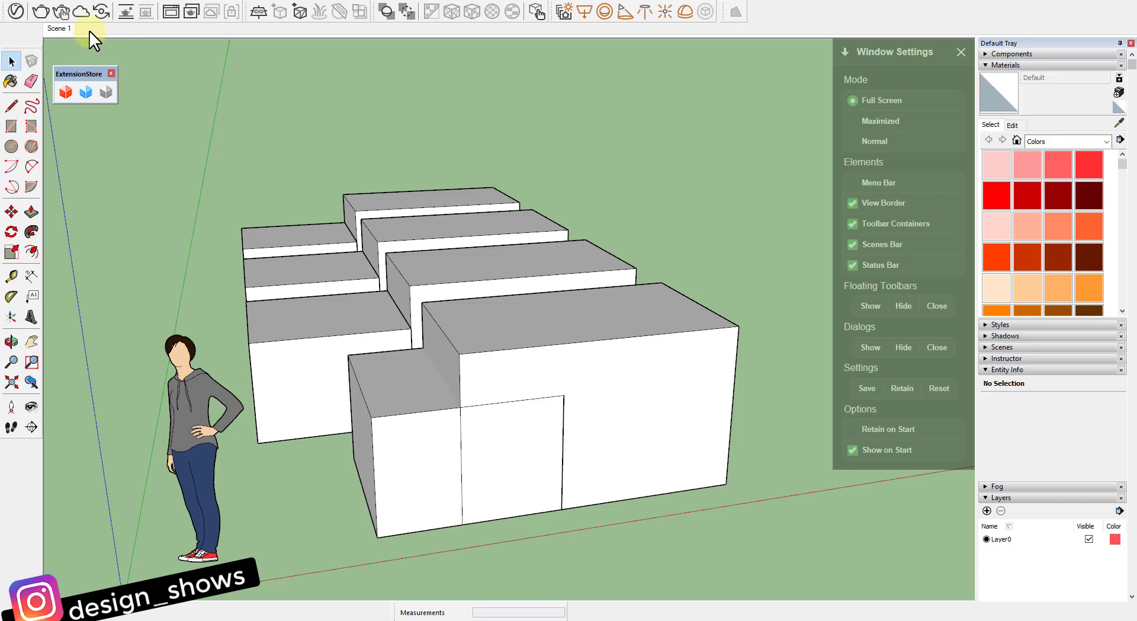
click(904, 246)
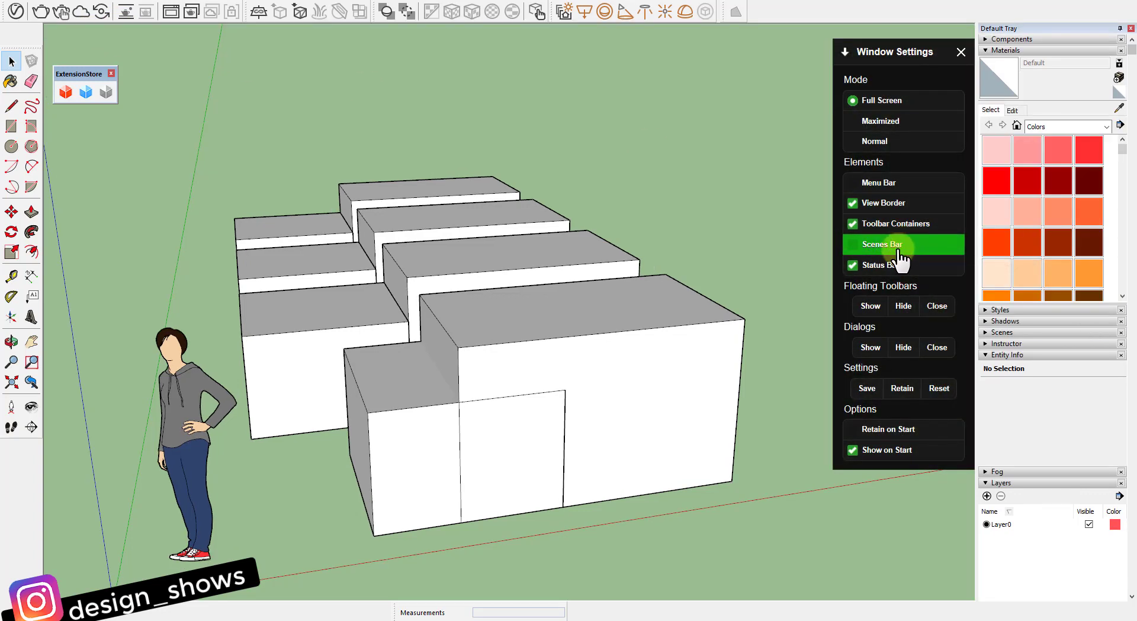
click(902, 266)
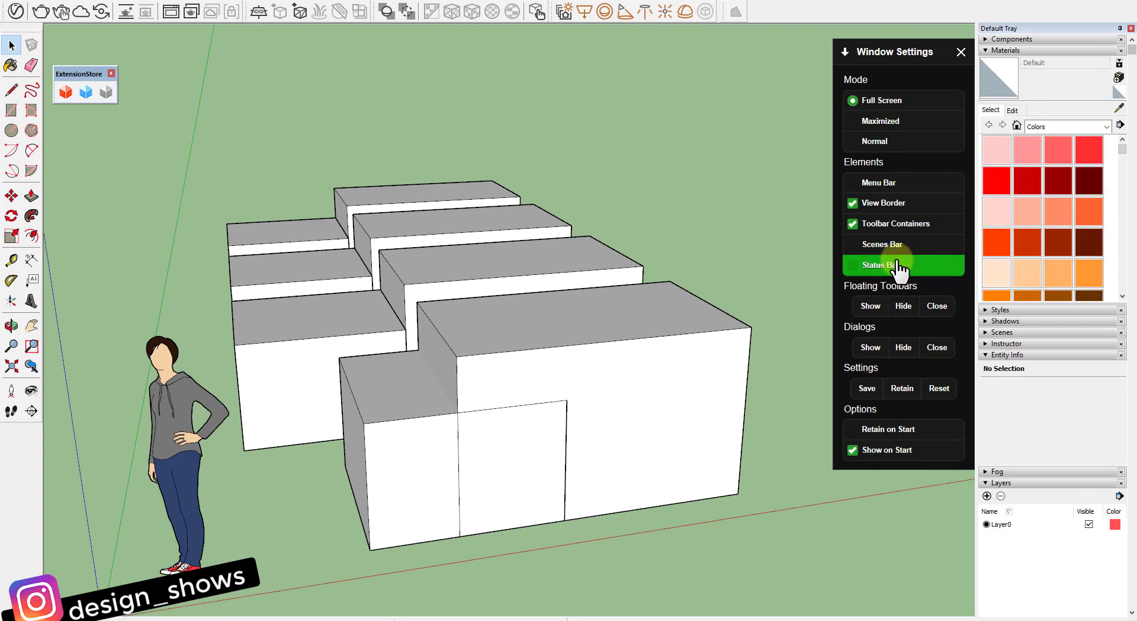
click(899, 267)
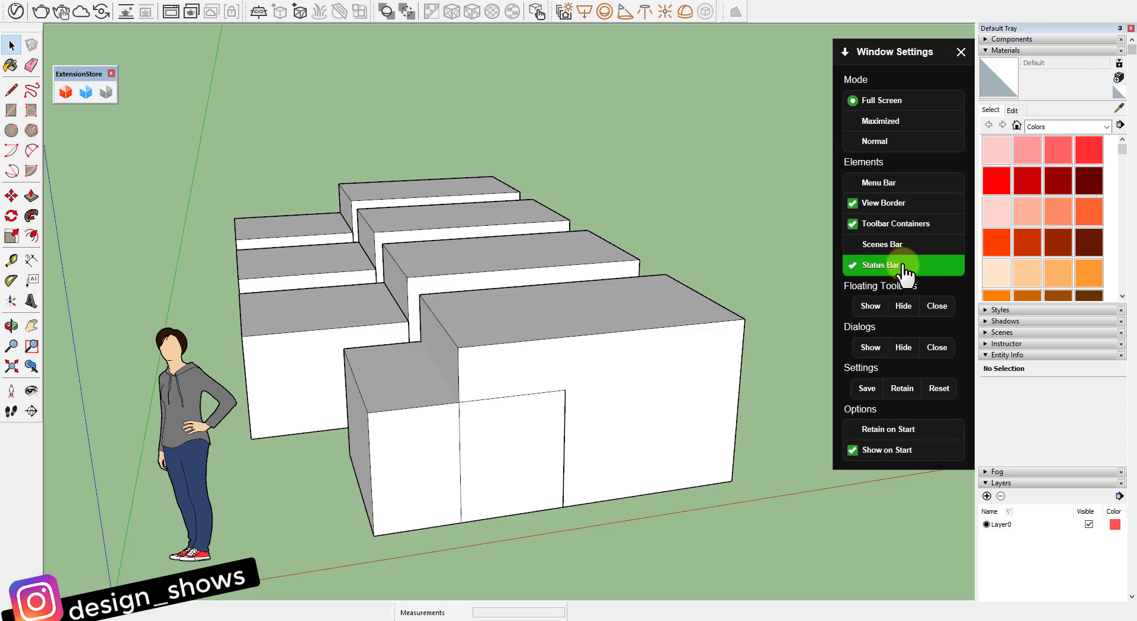
click(905, 272)
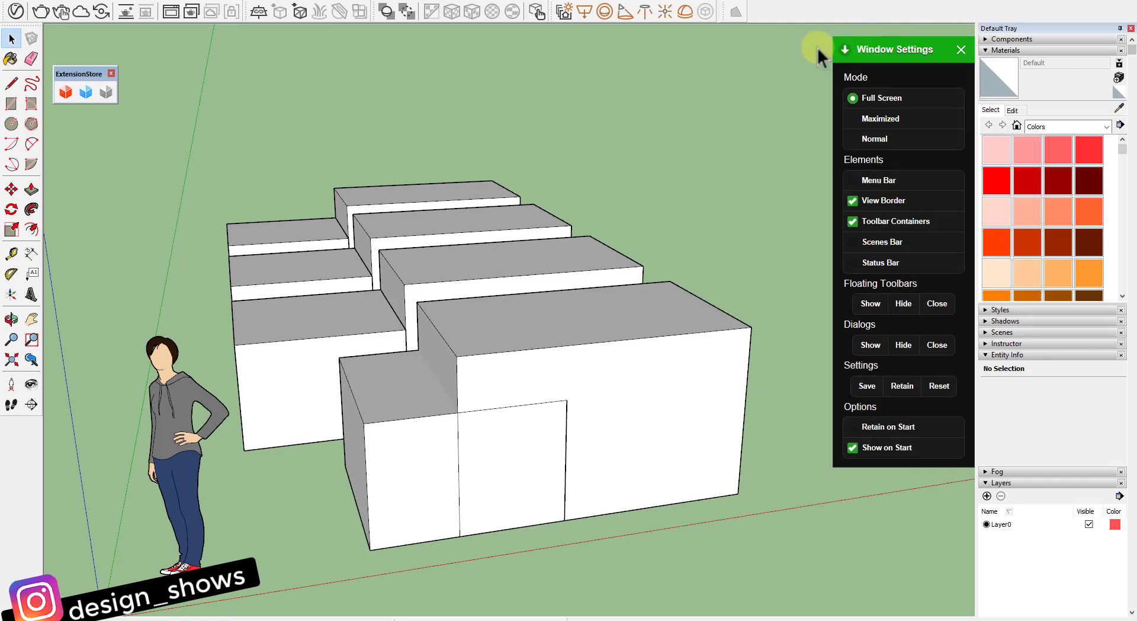
Step: Collapse Window Settings, pin the Default Tray to auto-hide, then expand Window Settings again
click(842, 54)
mouse_move(468, 253)
middle_down()
mouse_move(712, 229)
mouse_move(584, 272)
middle_up()
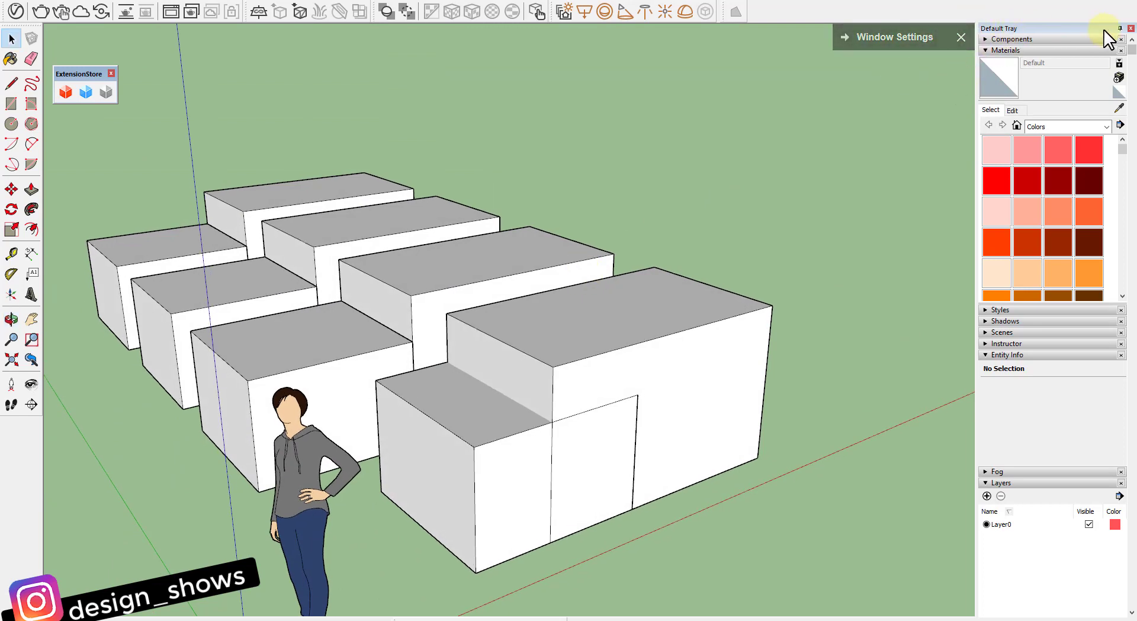
click(1120, 28)
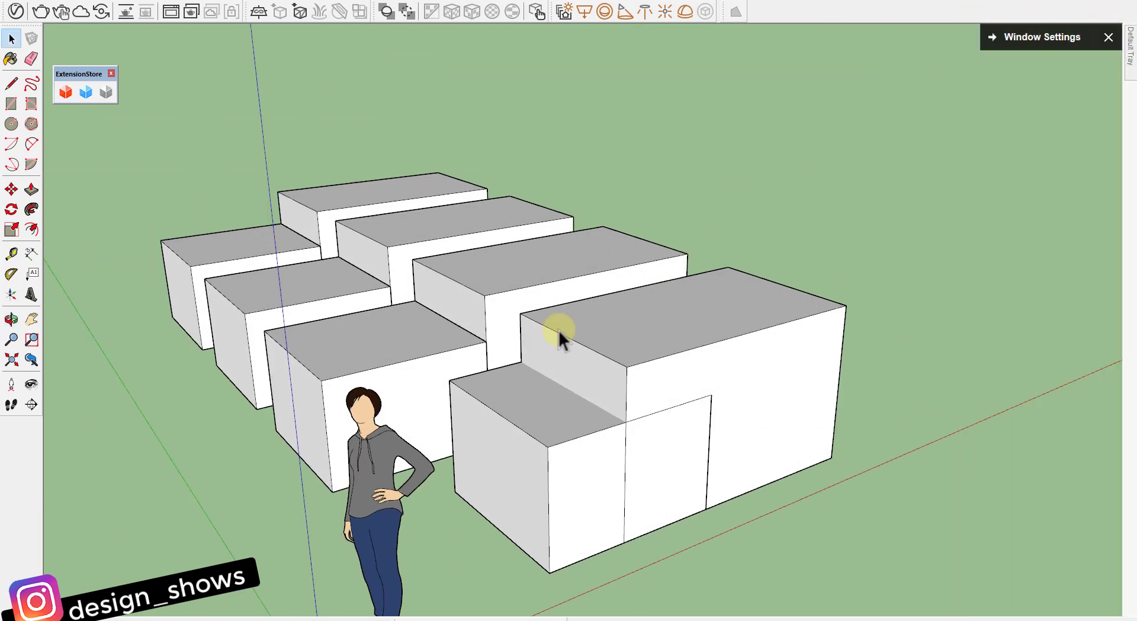
mouse_move(563, 325)
middle_down()
mouse_move(621, 283)
mouse_move(413, 249)
mouse_move(330, 253)
mouse_move(317, 223)
mouse_move(922, 183)
mouse_move(376, 261)
mouse_move(381, 249)
mouse_move(745, 291)
mouse_move(122, 305)
mouse_move(648, 292)
mouse_move(574, 317)
mouse_move(563, 289)
mouse_move(538, 330)
mouse_move(550, 289)
middle_up()
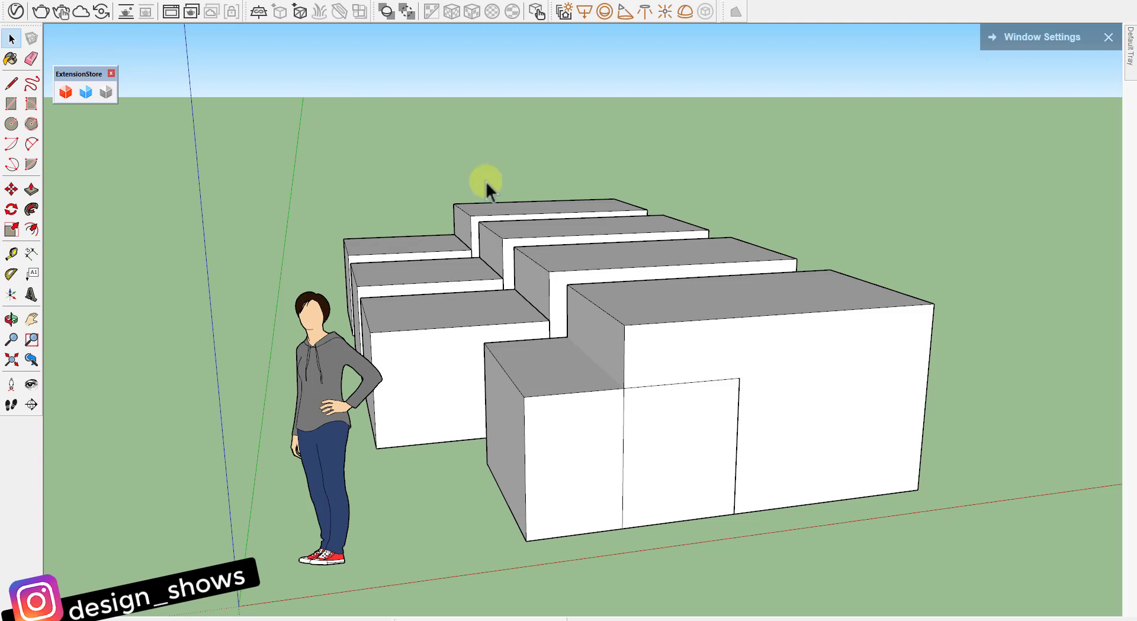
click(1023, 38)
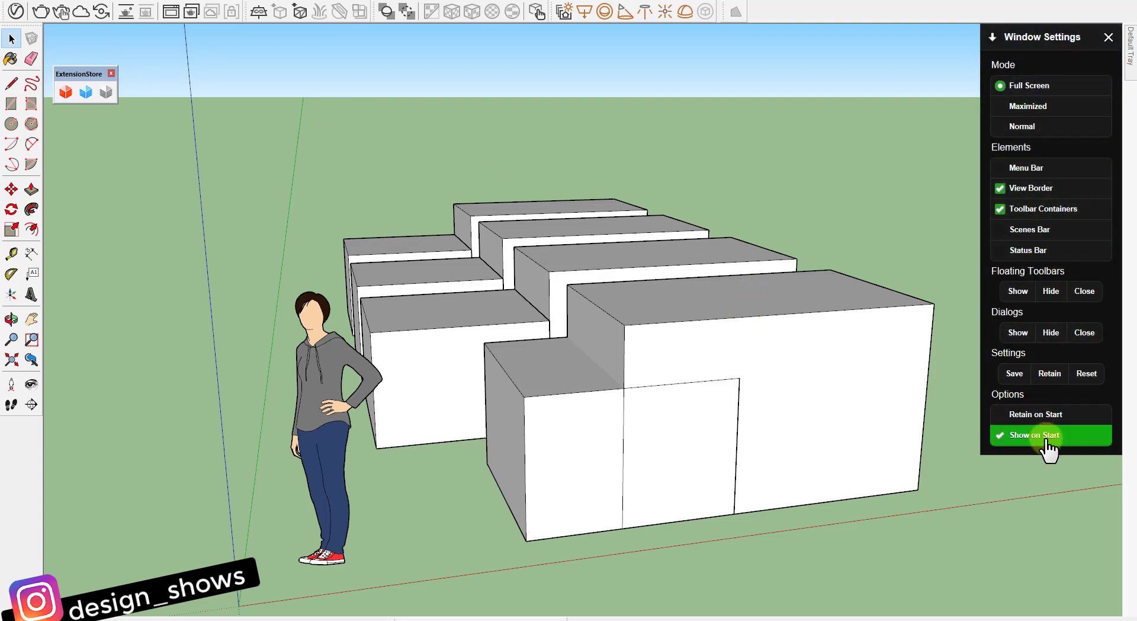
Step: Reset the window layout to its defaults in Window Settings
click(1087, 375)
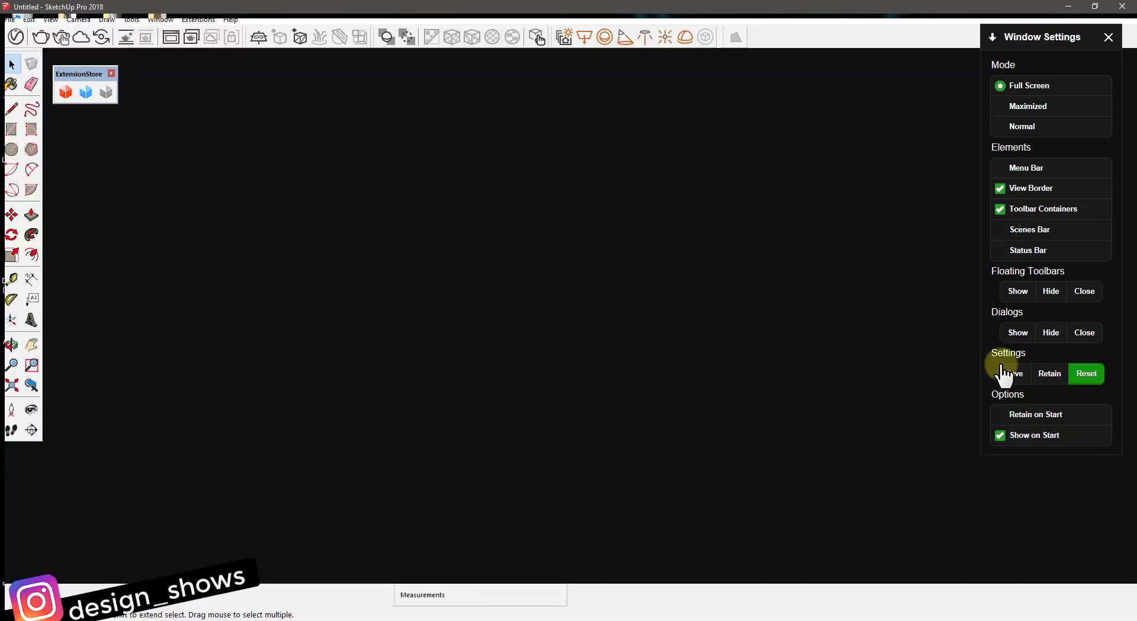
click(1004, 374)
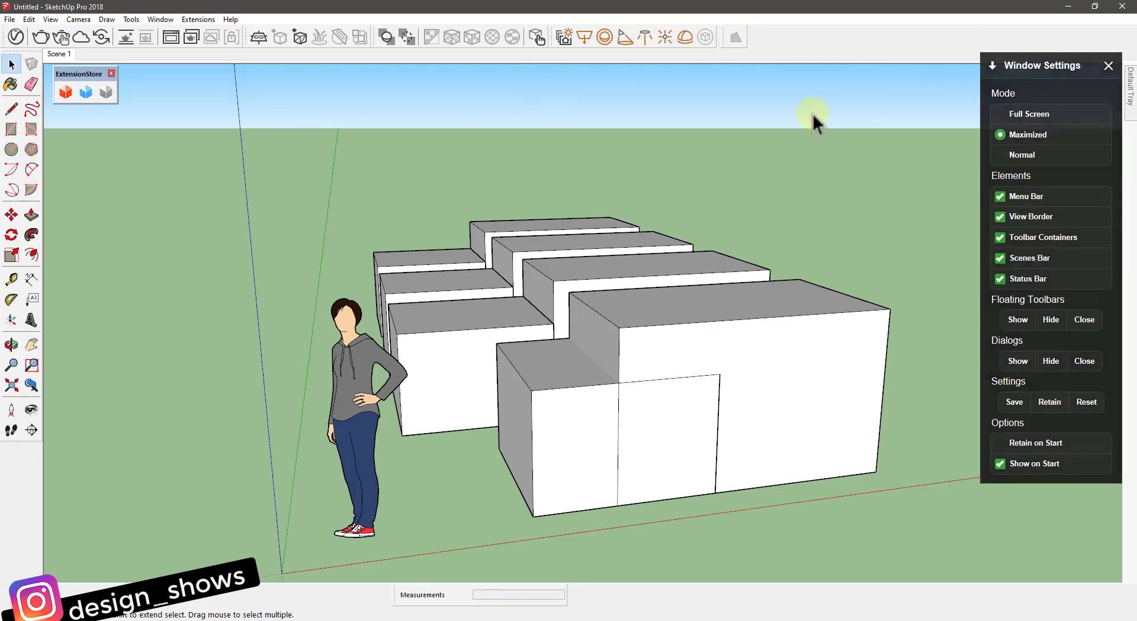
mouse_move(403, 133)
middle_down()
mouse_move(432, 157)
mouse_move(403, 162)
middle_up()
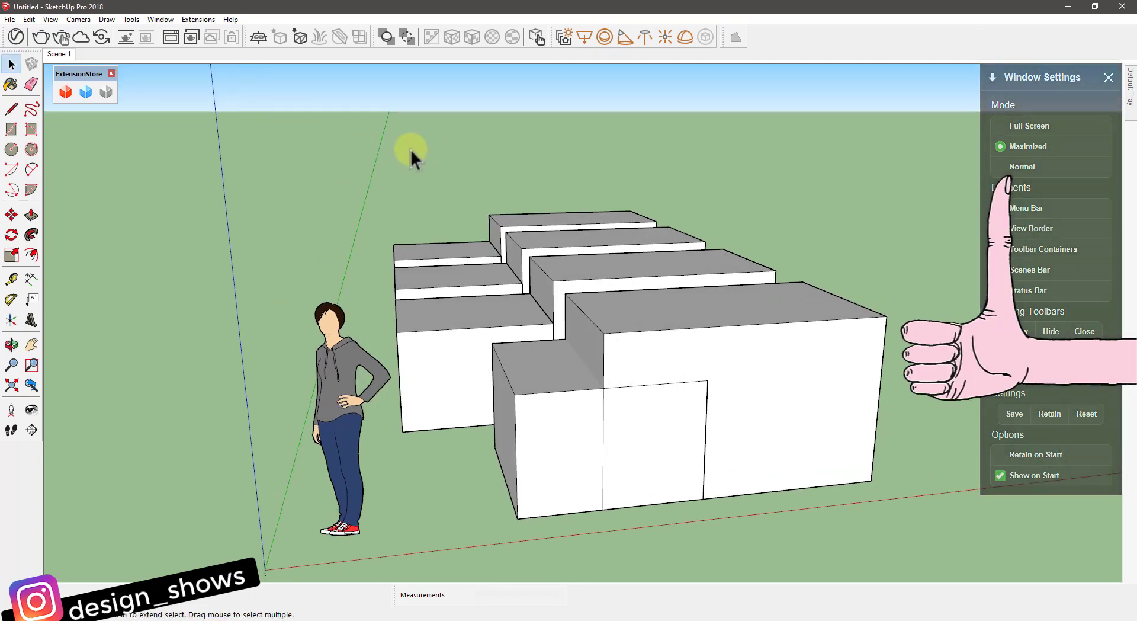
Step: Uncheck 'Use large tool buttons' in Workspace preferences and confirm with OK
click(162, 22)
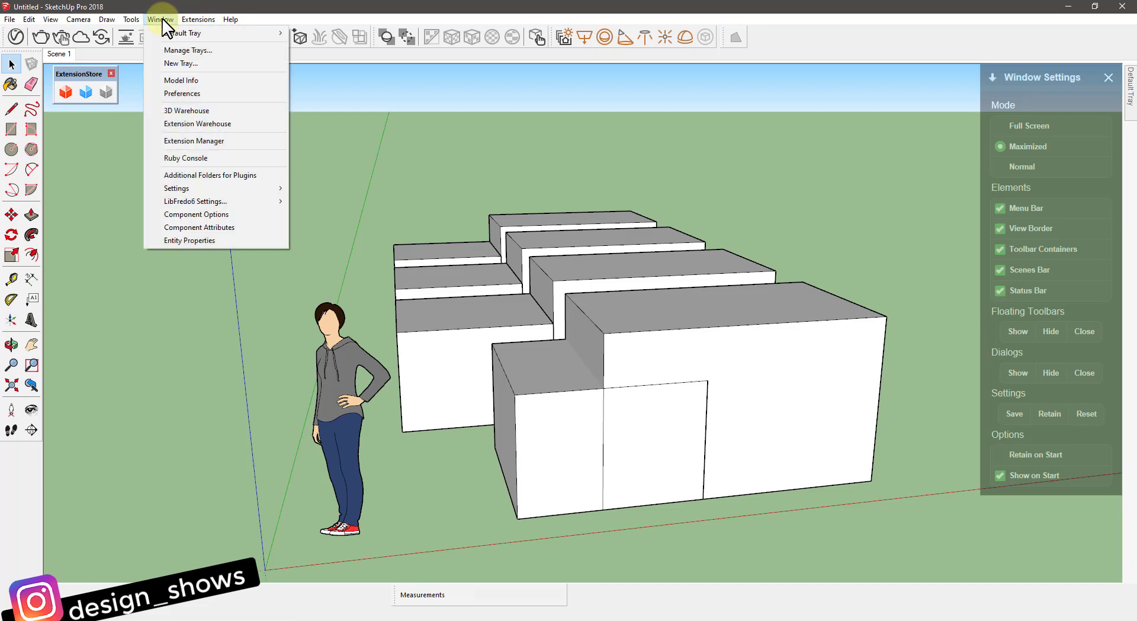
click(185, 95)
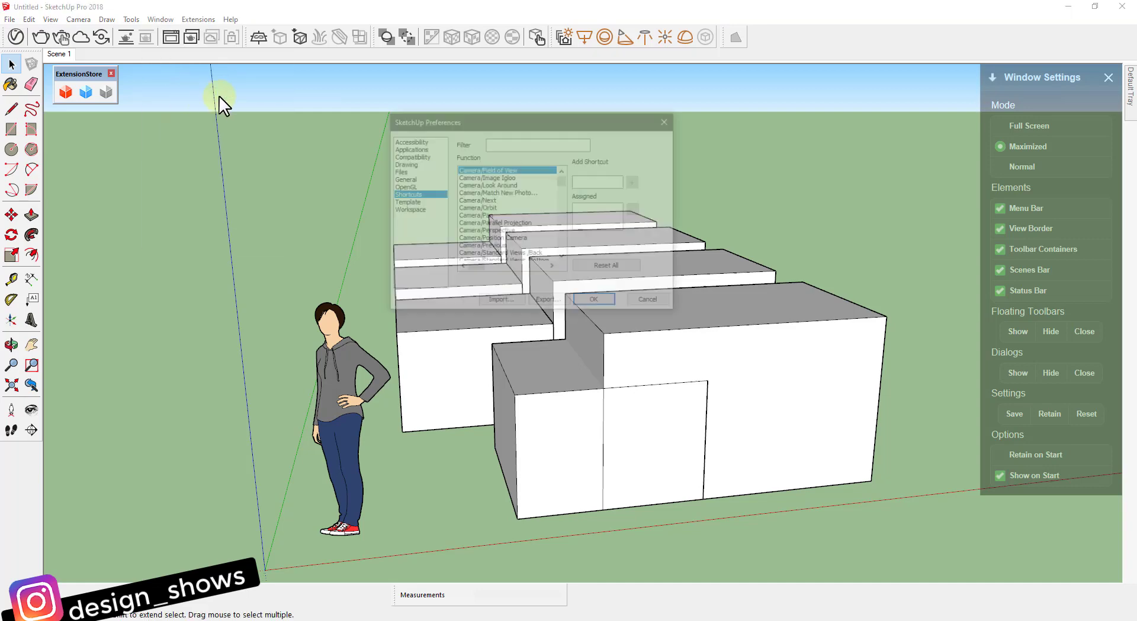
click(420, 209)
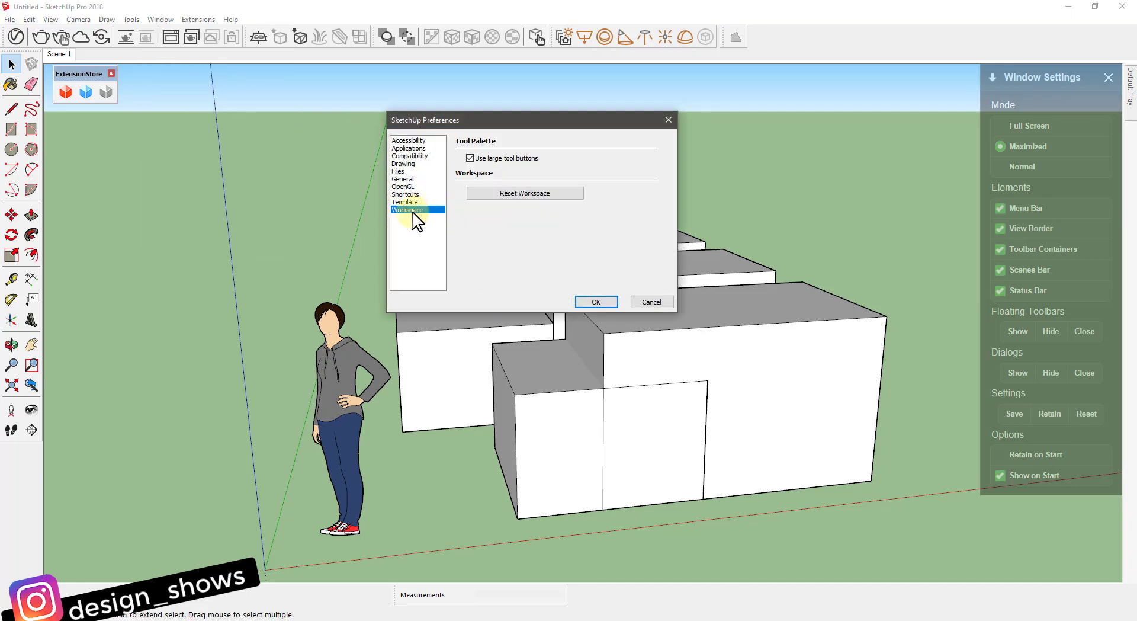
click(470, 158)
click(596, 302)
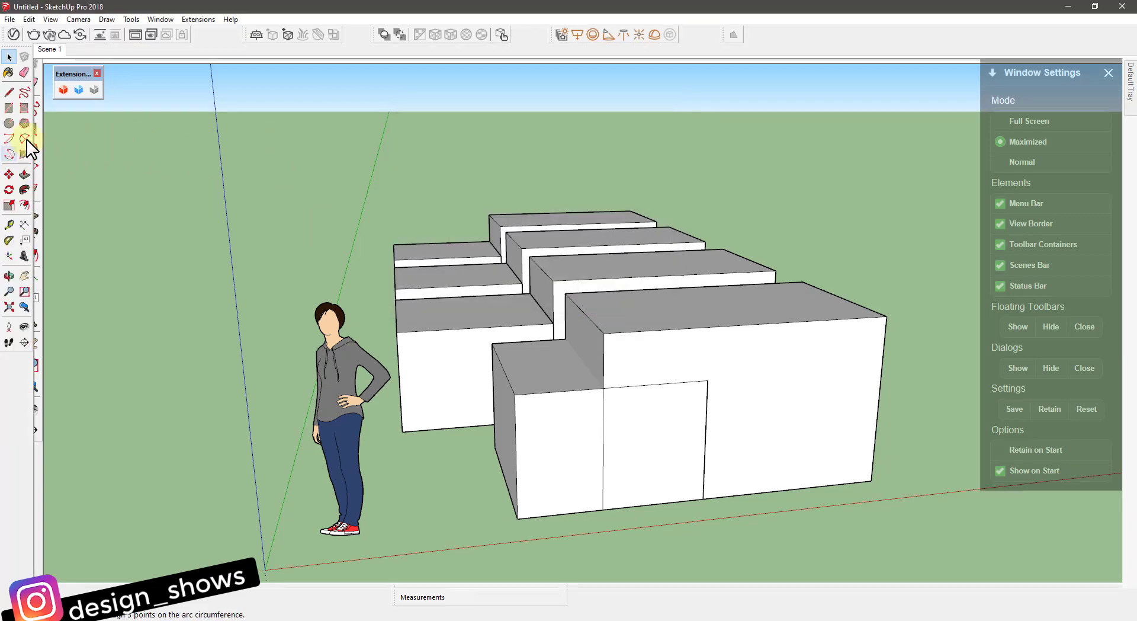
Step: Orbit and zoom around the boxes, then collapse the Window Settings panel to its title
middle_drag(224, 160, 183, 127)
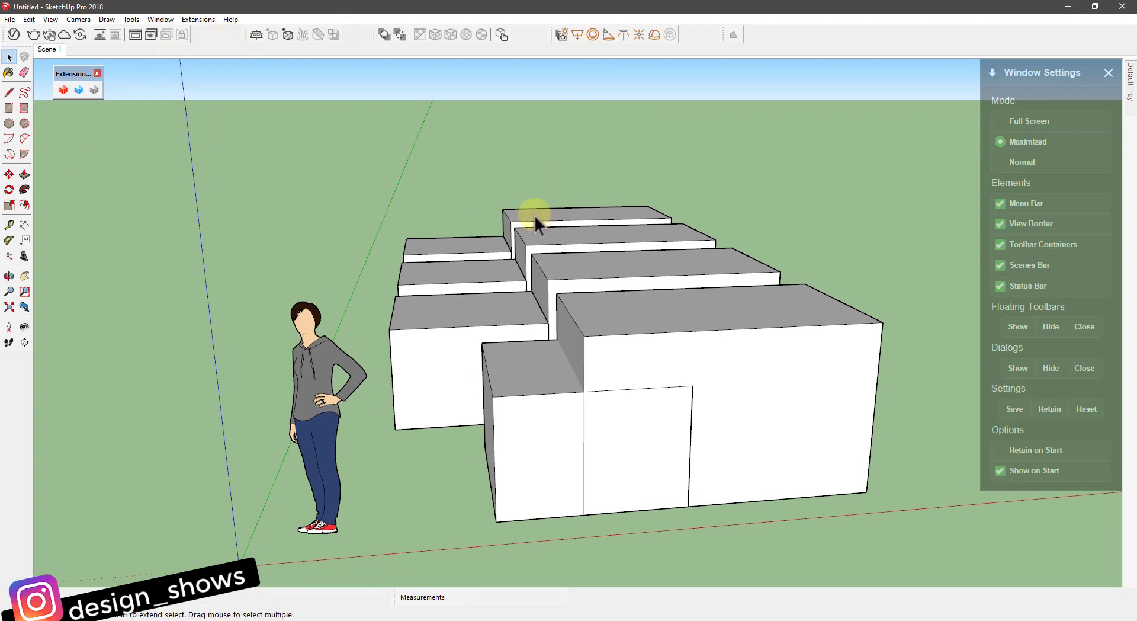
middle_drag(528, 296, 487, 282)
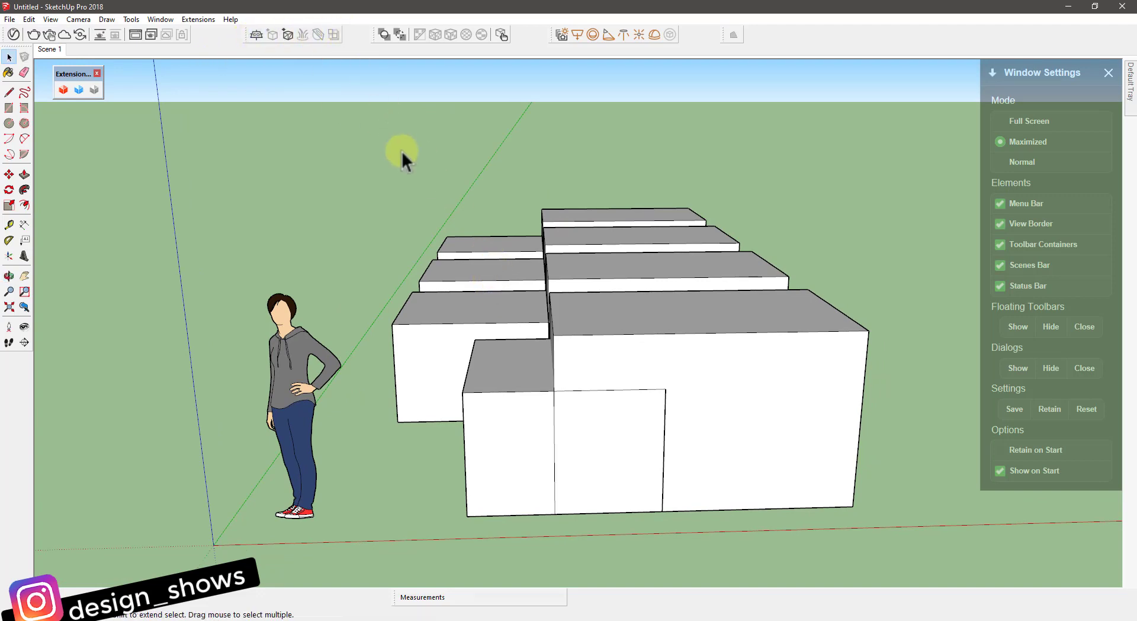
middle_drag(355, 165, 506, 184)
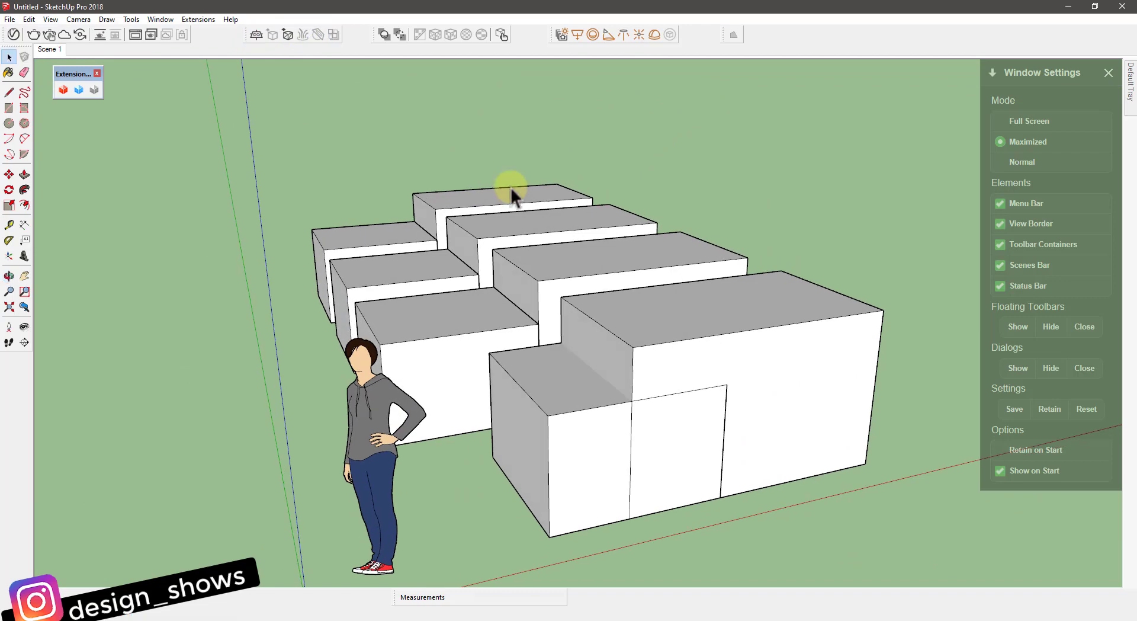
scroll(541, 297, up, 2)
mouse_move(533, 292)
middle_down()
mouse_move(365, 200)
mouse_move(521, 236)
middle_up()
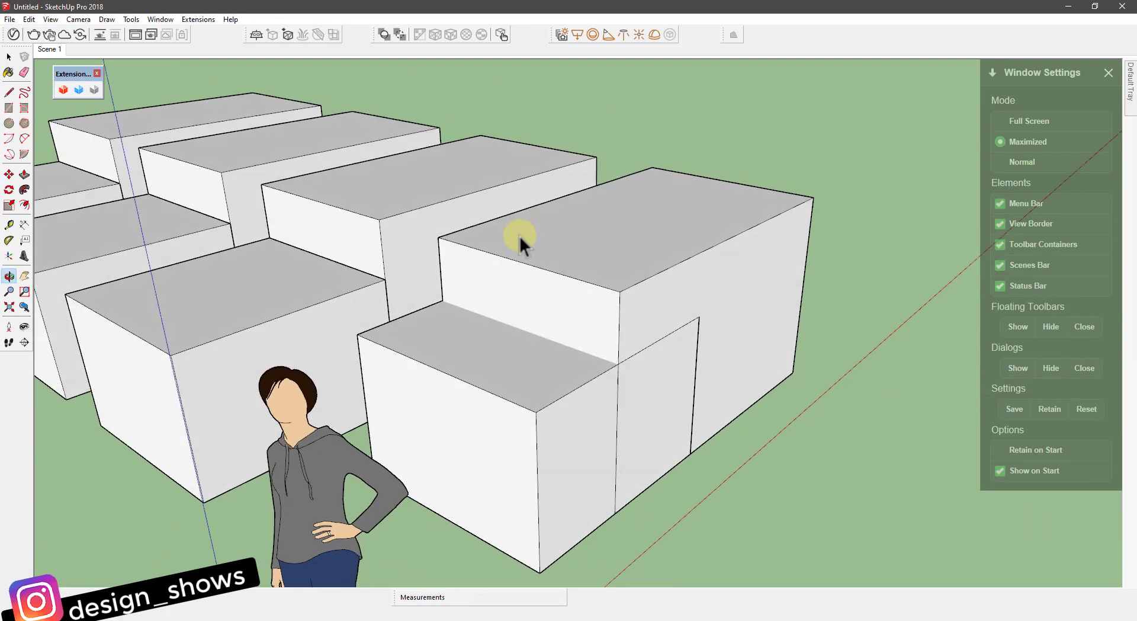
scroll(564, 275, down, 3)
scroll(461, 275, up, 1)
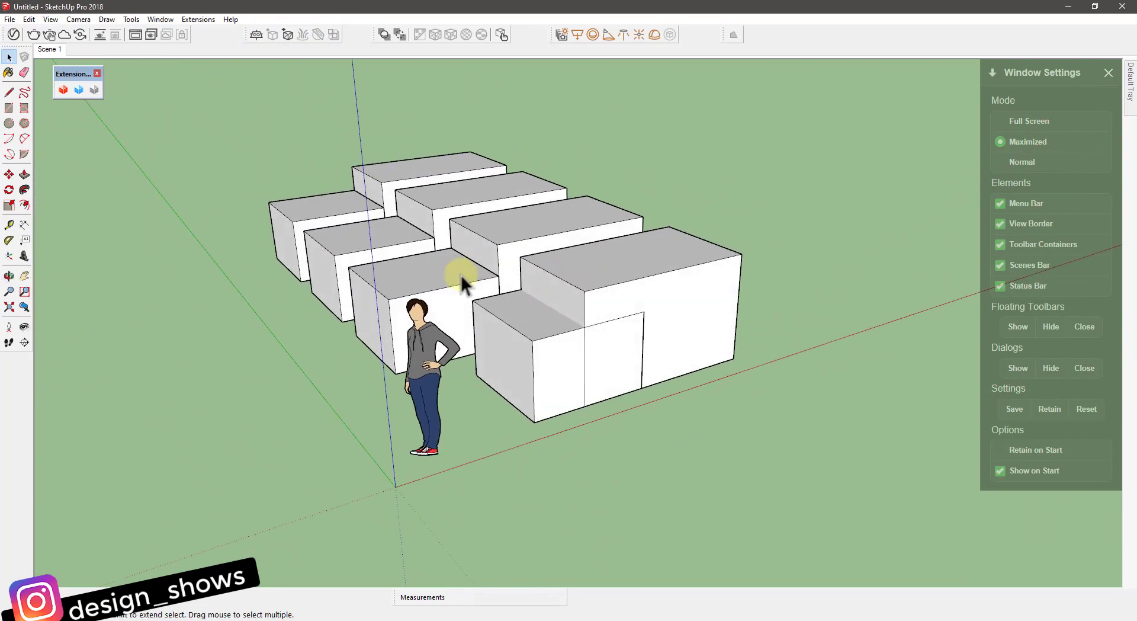
click(993, 73)
Step: Select all the boxes and the figure, orbit around them, then clear the selection
mouse_move(456, 278)
middle_down()
mouse_move(383, 295)
mouse_move(495, 261)
mouse_move(593, 274)
middle_up()
scroll(638, 297, up, 2)
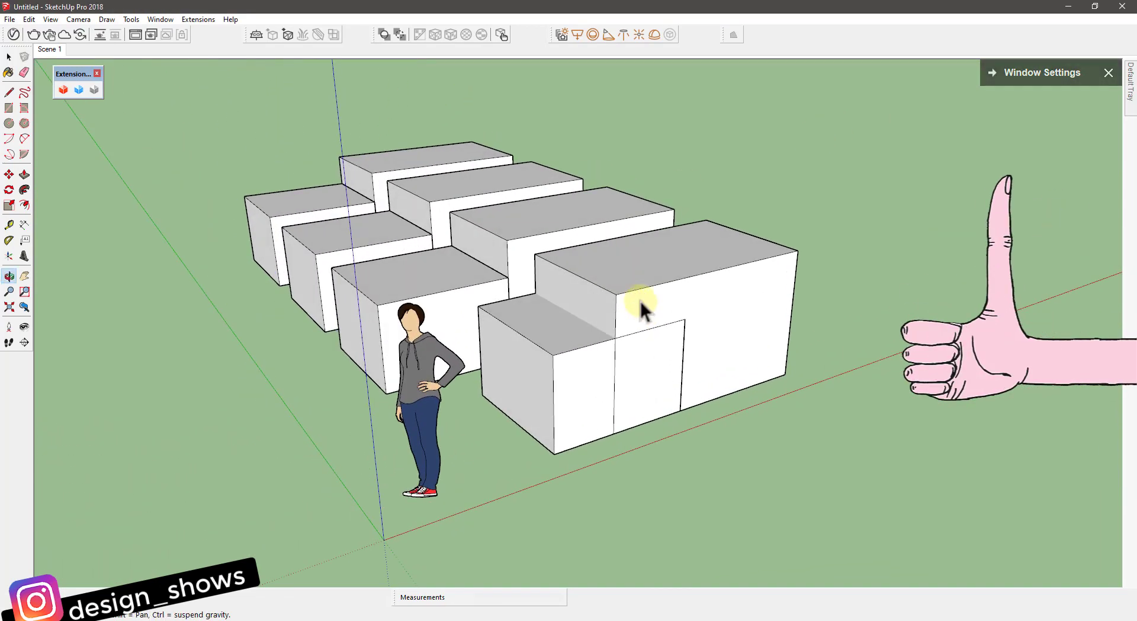
scroll(608, 279, down, 2)
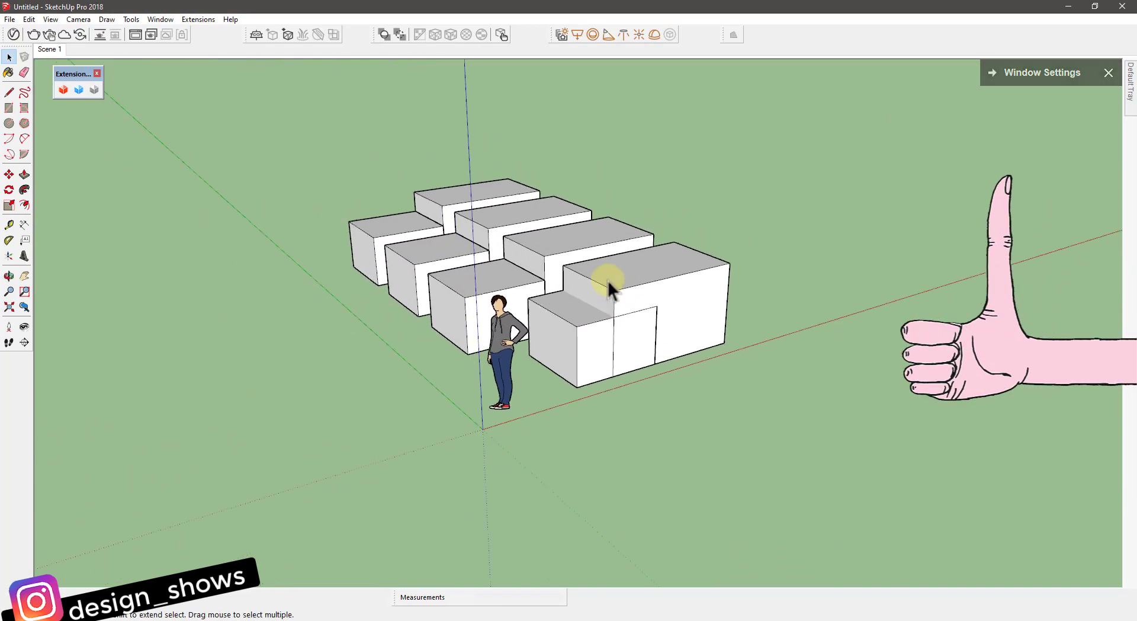
scroll(539, 287, down, 2)
drag(795, 411, 382, 151)
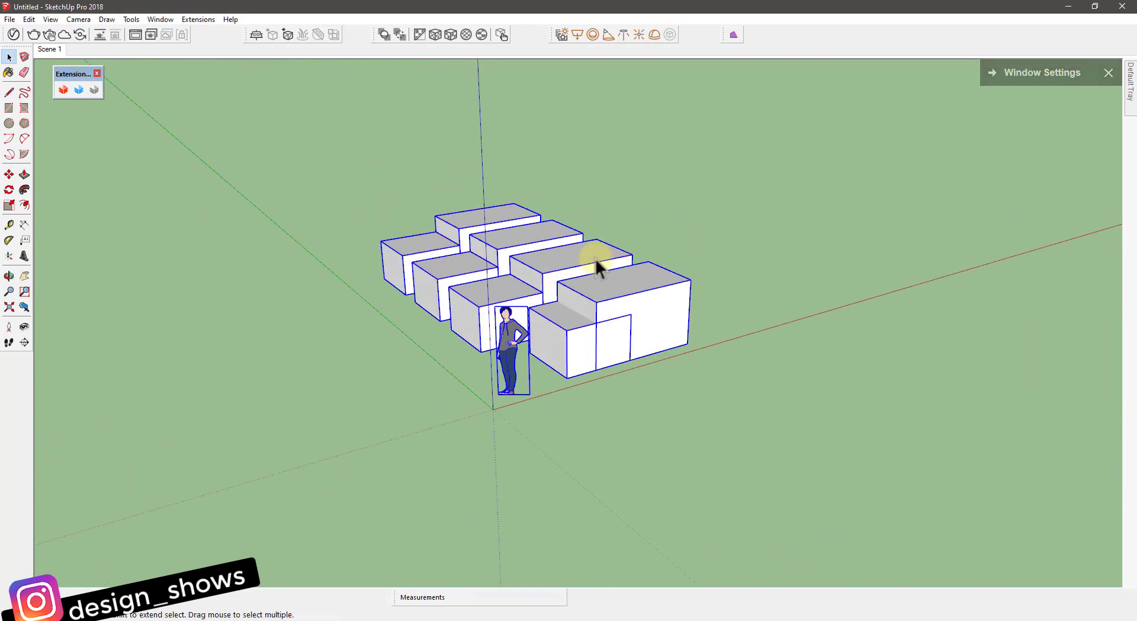
middle_drag(596, 258, 516, 247)
mouse_move(650, 309)
middle_down()
mouse_move(558, 283)
mouse_move(627, 283)
middle_up()
key(ctrl+t)
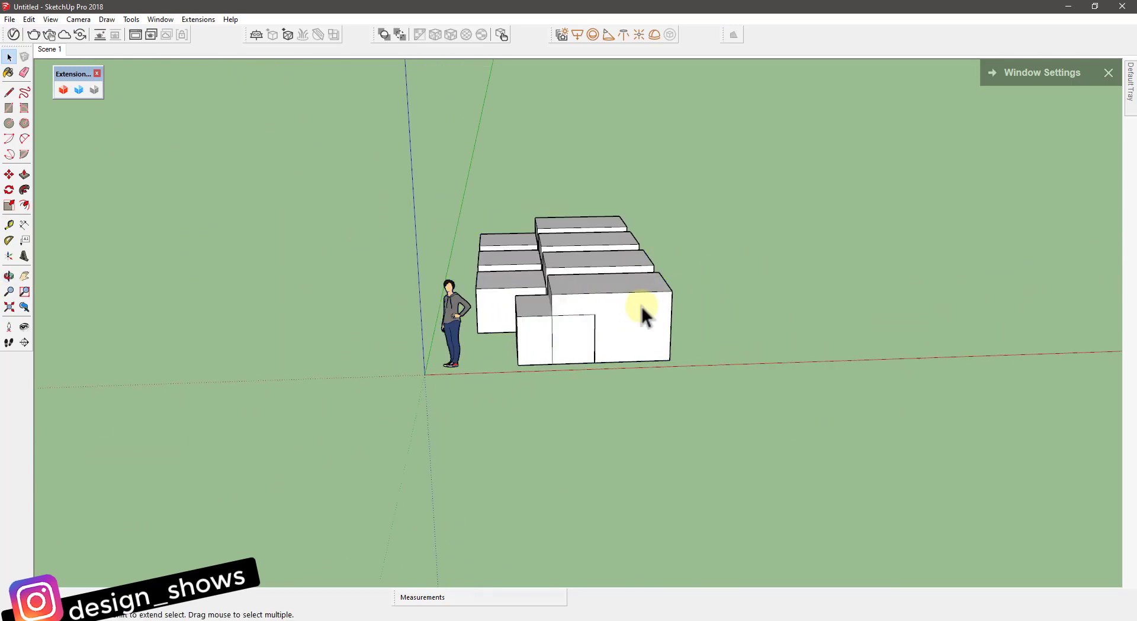
Step: Orbit close over the box tops, then back out to show the figure and axes
scroll(531, 282, up, 1)
scroll(531, 283, up, 2)
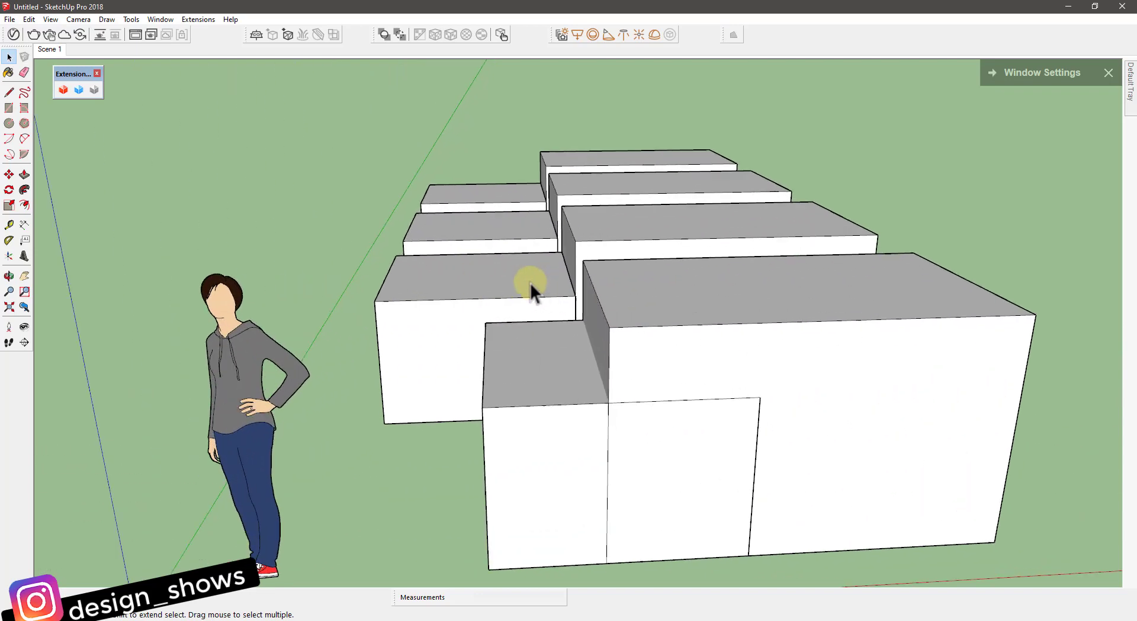
scroll(531, 282, up, 3)
middle_click(531, 282)
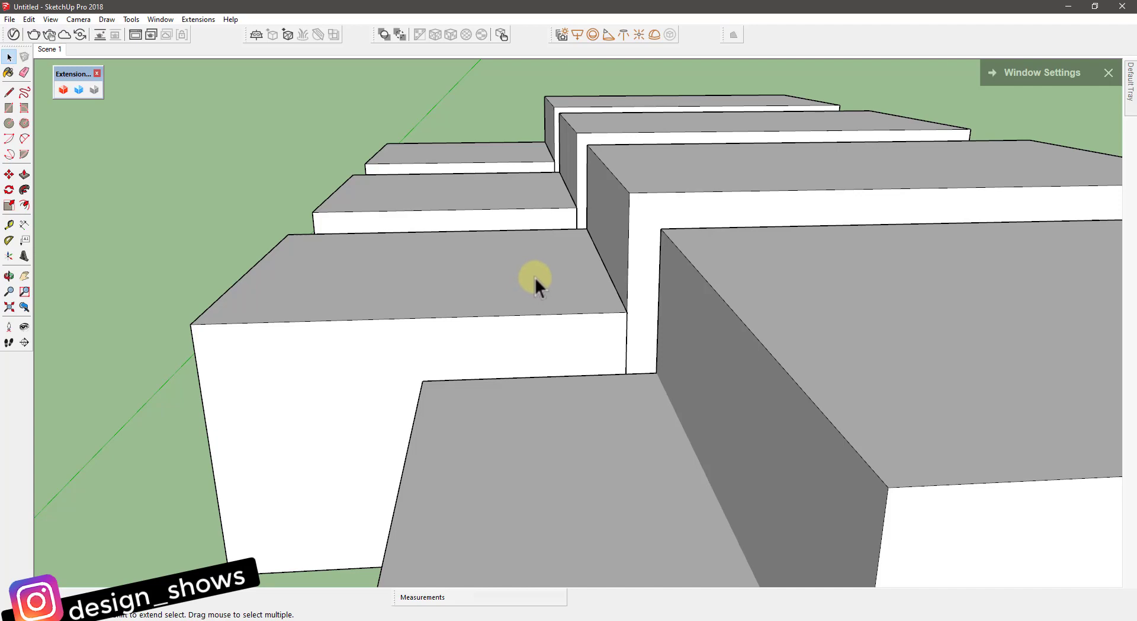
mouse_move(538, 276)
middle_down()
mouse_move(318, 271)
mouse_move(432, 274)
mouse_move(424, 297)
middle_up()
scroll(424, 297, down, 3)
mouse_move(495, 287)
middle_down()
mouse_move(579, 256)
mouse_move(580, 279)
middle_up()
scroll(553, 274, down, 3)
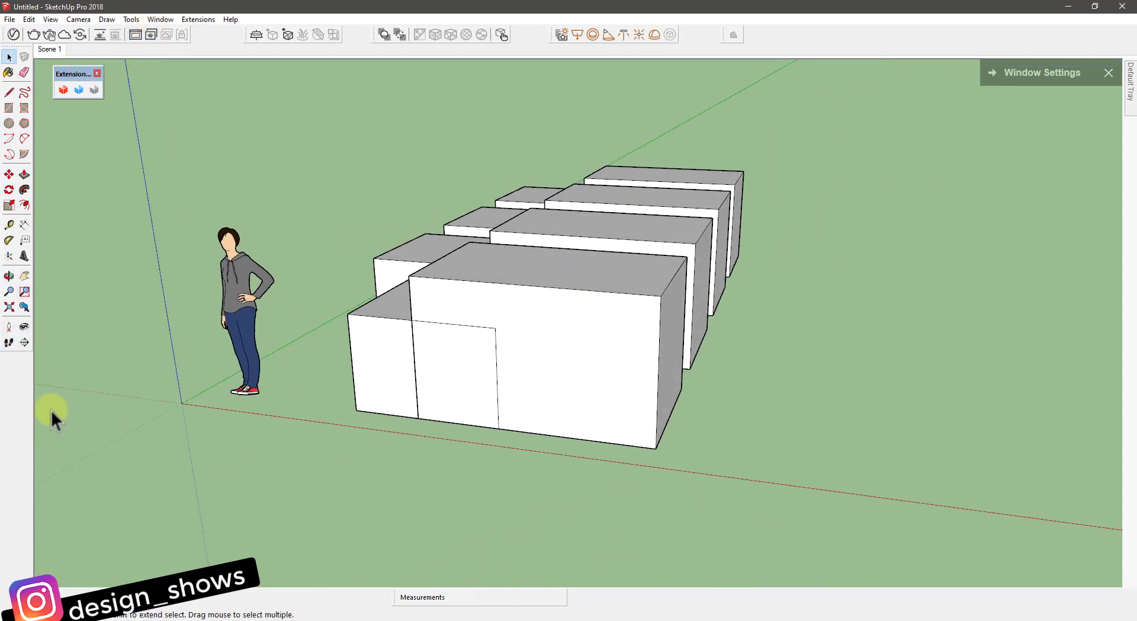
Step: Re-enable 'Use large tool buttons' in Workspace preferences and confirm with Enter
click(160, 19)
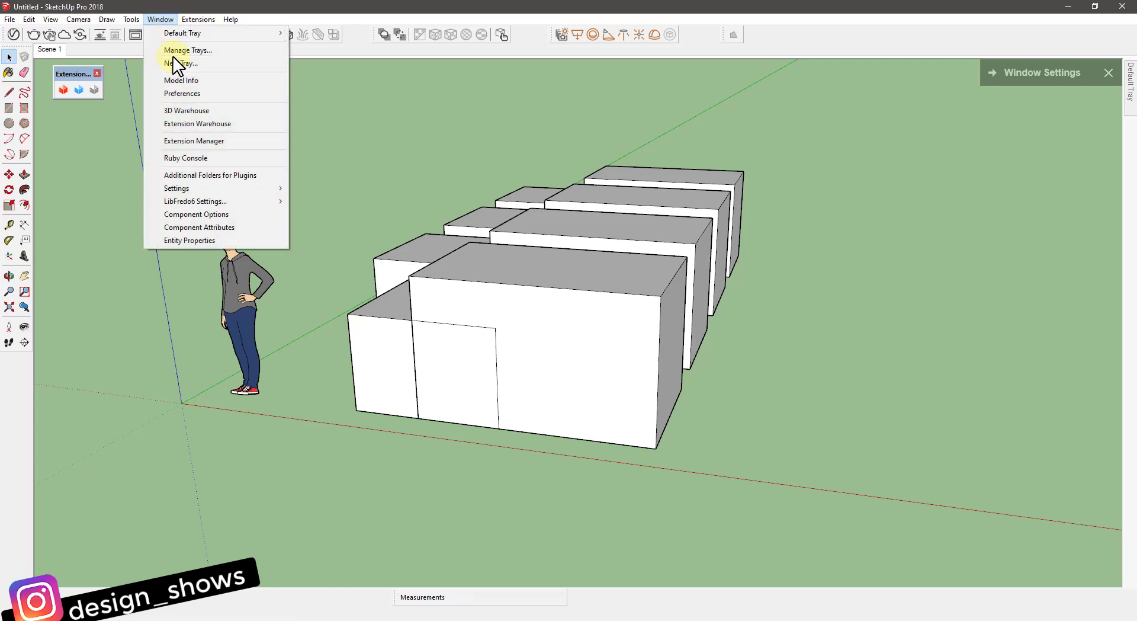
click(187, 93)
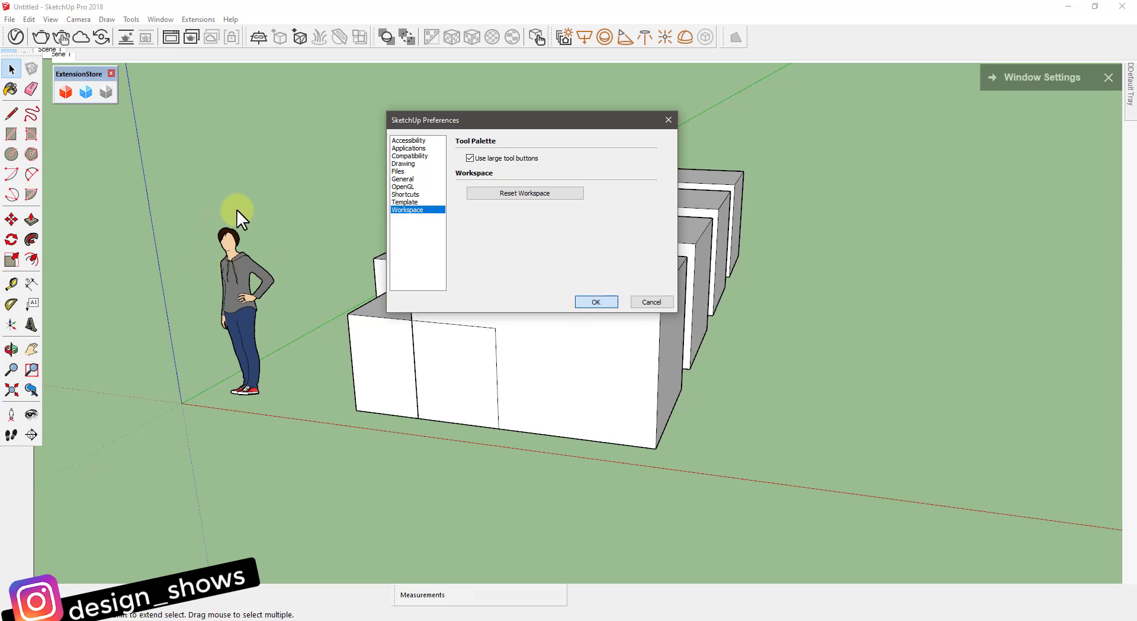
key(Return)
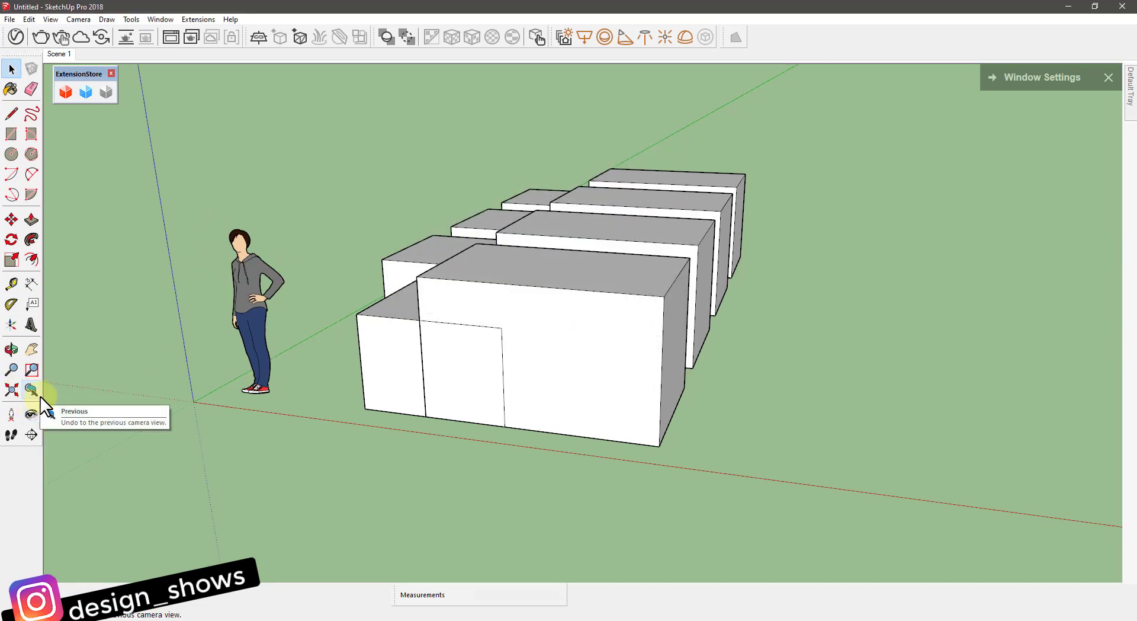
middle_click(539, 338)
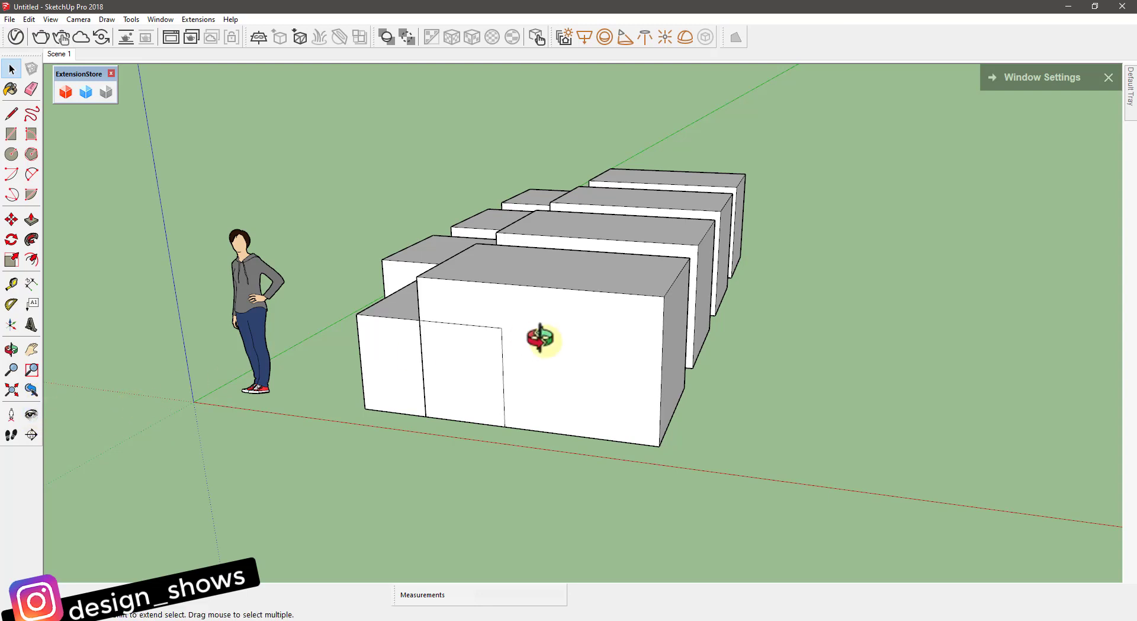
middle_drag(539, 338, 555, 344)
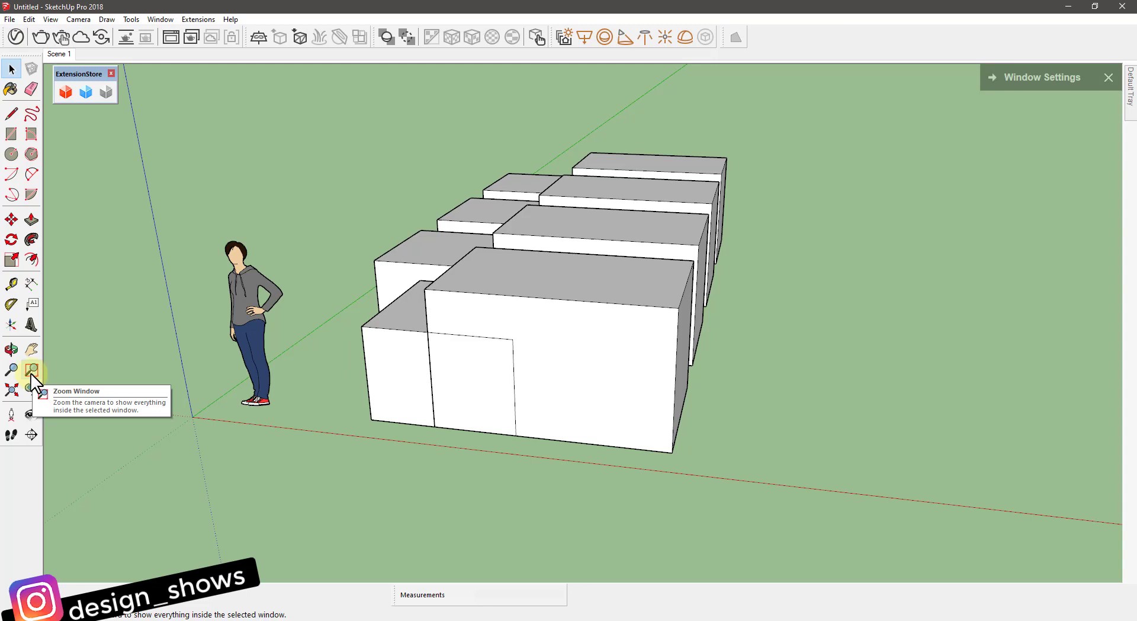
Step: Zoom Window onto the scale figure's head and orbit around it
click(31, 370)
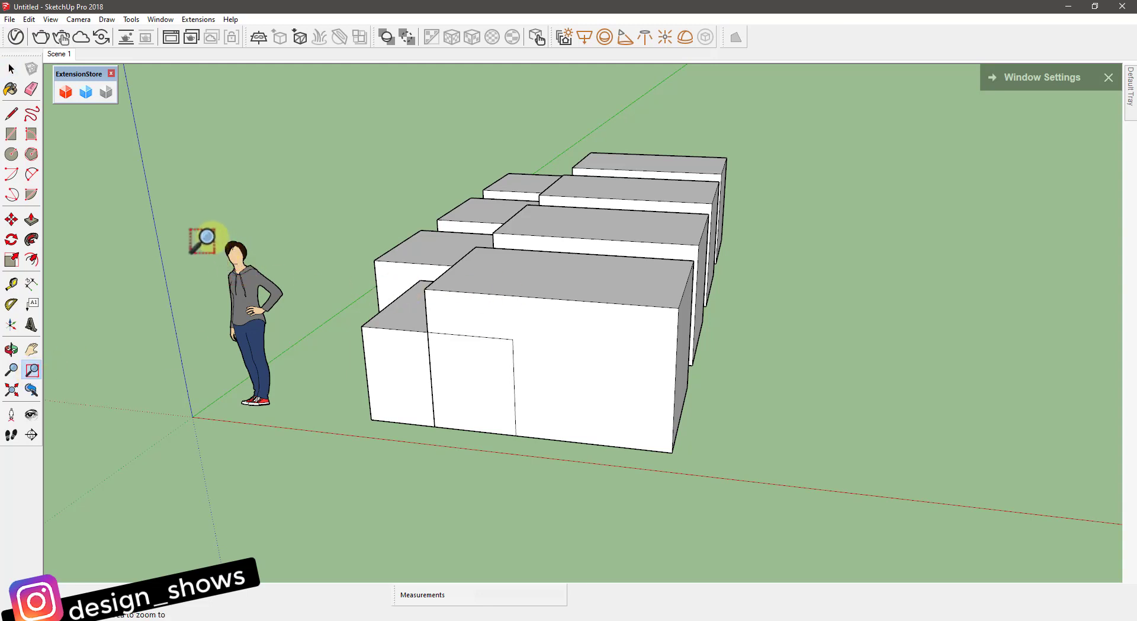
drag(220, 233, 255, 276)
key(space)
mouse_move(521, 336)
middle_down()
mouse_move(375, 331)
mouse_move(386, 329)
middle_up()
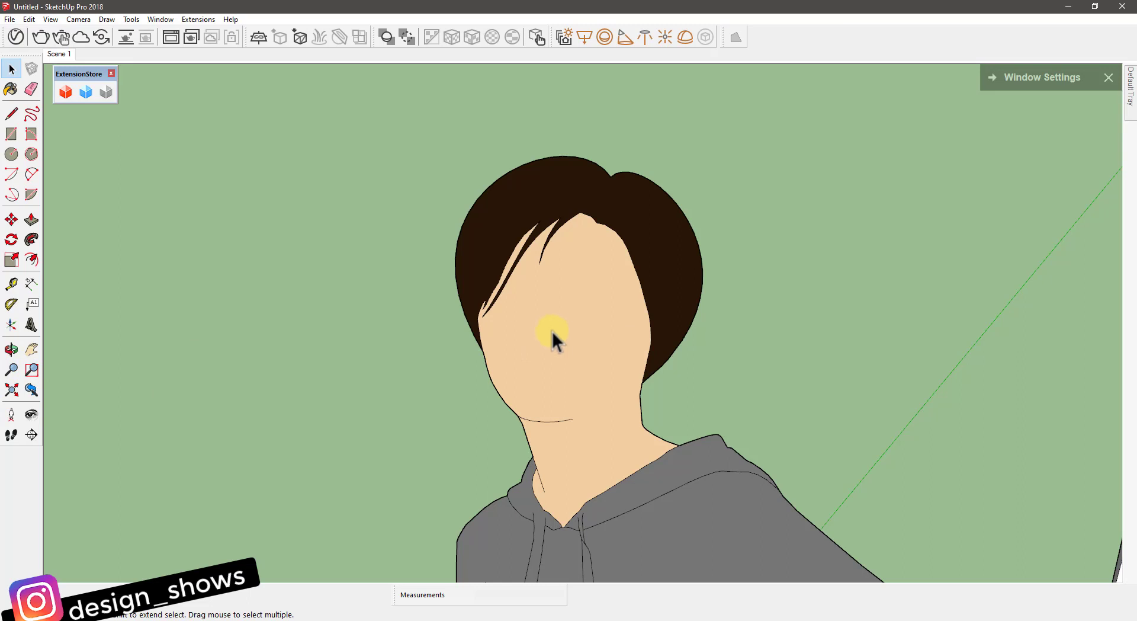
scroll(556, 323, down, 3)
scroll(556, 323, down, 2)
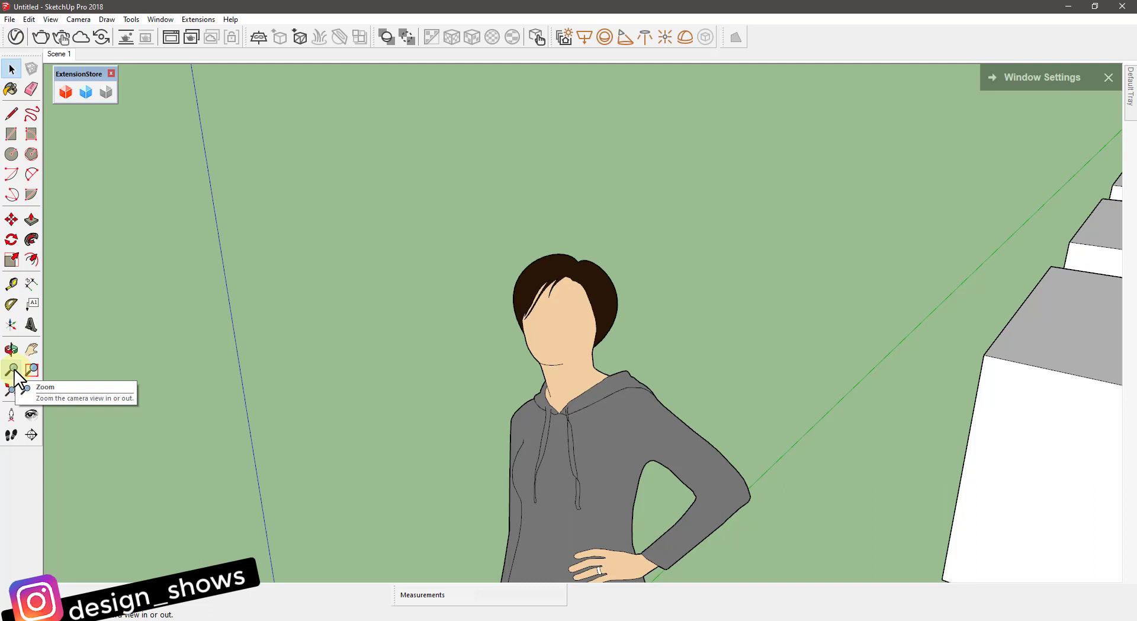
Step: Zoom out to shrink the figure and blocks, then Look Around, tilting up toward the sky
click(11, 369)
mouse_move(554, 346)
mouse_down()
mouse_move(583, 463)
mouse_move(584, 310)
mouse_up()
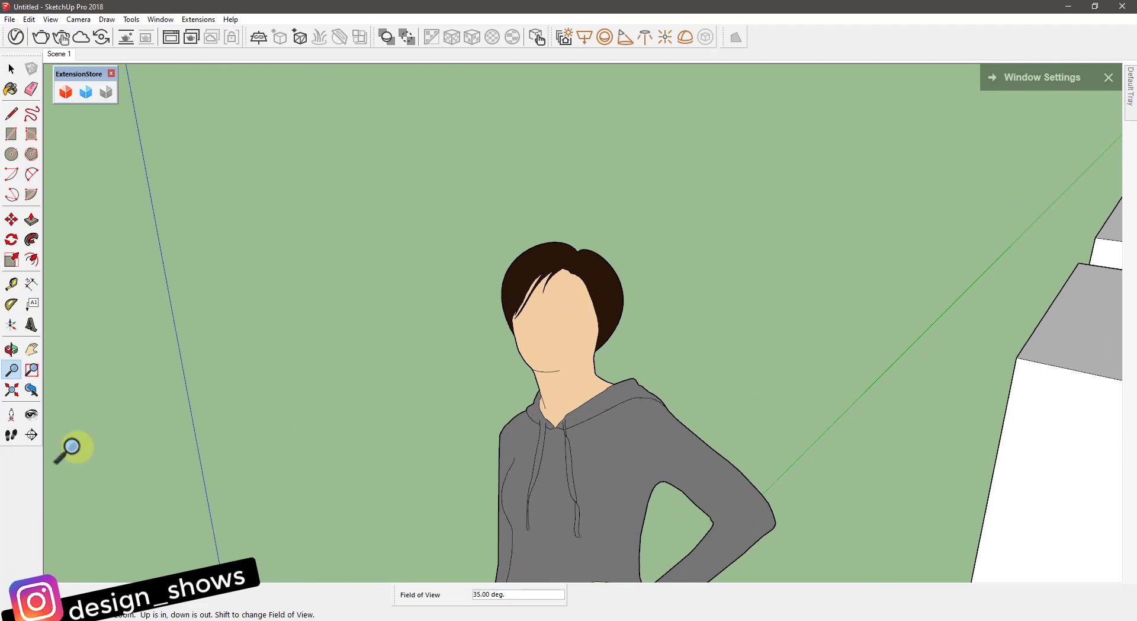
click(31, 414)
mouse_move(510, 379)
mouse_down()
mouse_move(636, 237)
mouse_move(561, 374)
mouse_move(769, 338)
mouse_move(685, 457)
mouse_move(896, 157)
mouse_move(1076, 318)
mouse_move(1132, 406)
mouse_move(648, 381)
mouse_move(496, 410)
mouse_move(363, 555)
mouse_move(337, 376)
mouse_move(594, 198)
mouse_up()
drag(574, 254, 585, 181)
Step: Exit Look Around, then orbit and zoom to frame the blocks and figure against the sky
right_click(584, 180)
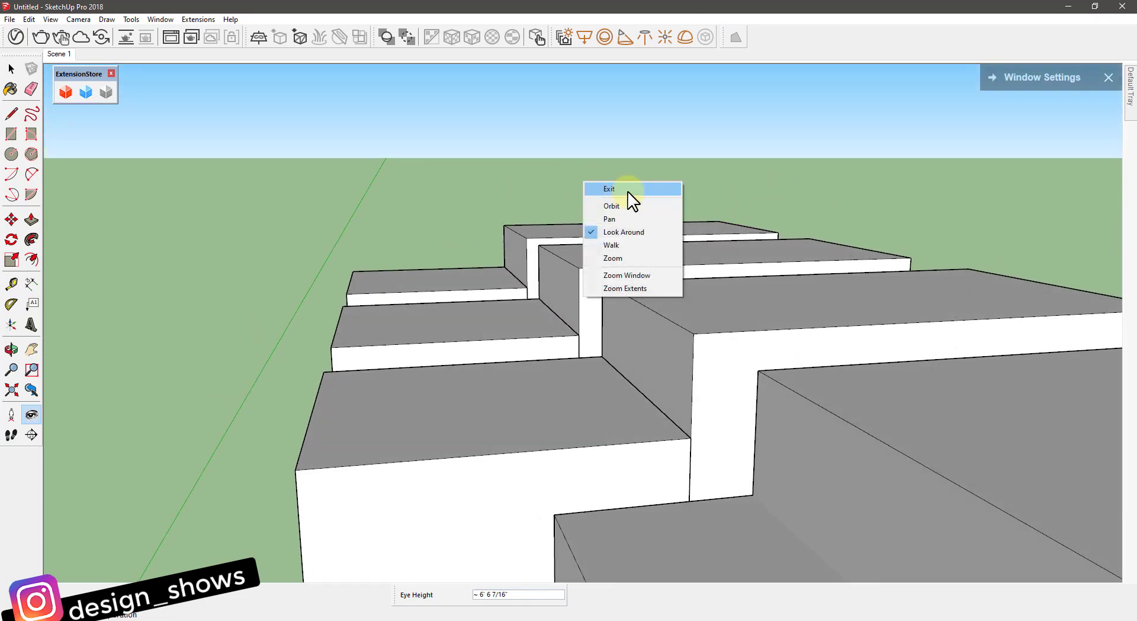
click(627, 190)
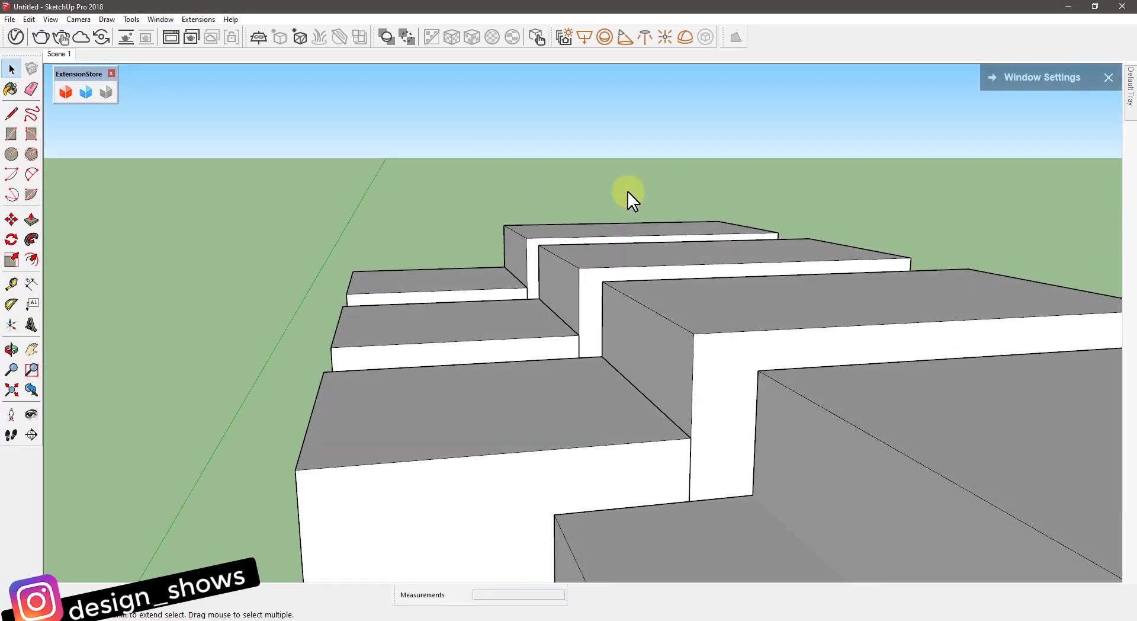
mouse_move(627, 191)
middle_down()
mouse_move(472, 322)
mouse_move(403, 306)
mouse_move(560, 348)
middle_up()
scroll(443, 323, up, 2)
mouse_move(443, 322)
middle_down()
mouse_move(590, 317)
mouse_move(457, 317)
mouse_move(513, 343)
mouse_move(496, 322)
middle_up()
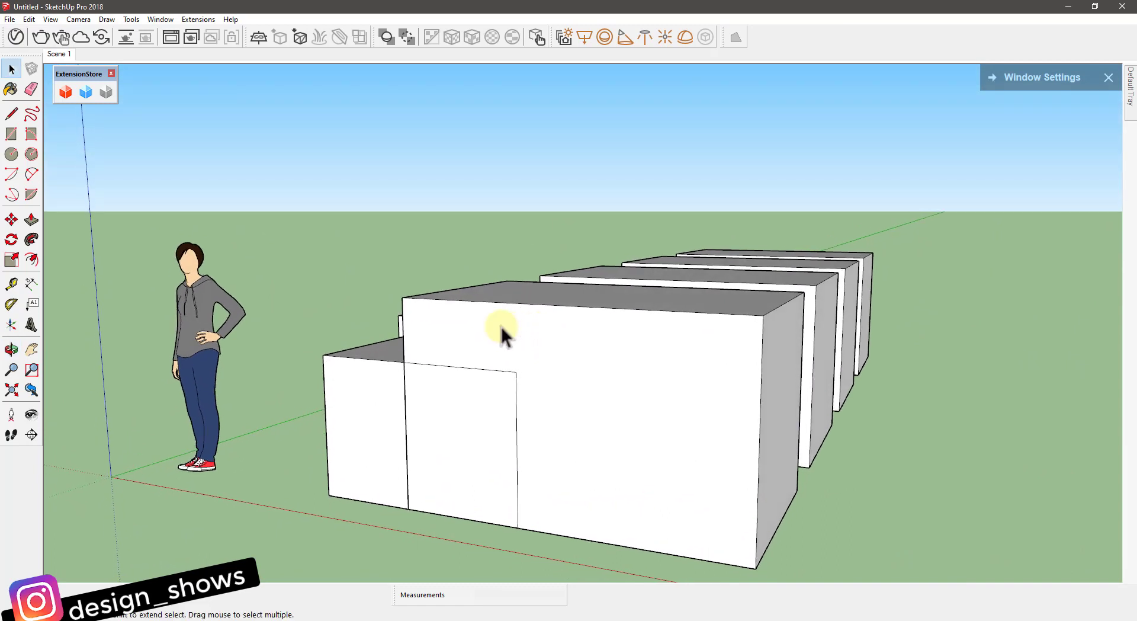